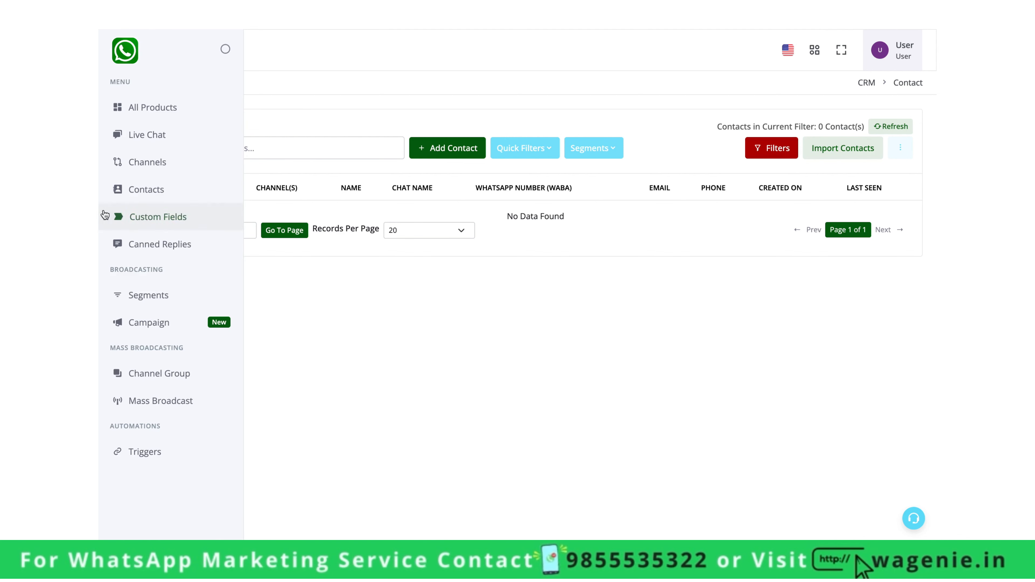
Step: Add a custom contact field titled "Order Number" with the String field type
left_click(157, 216)
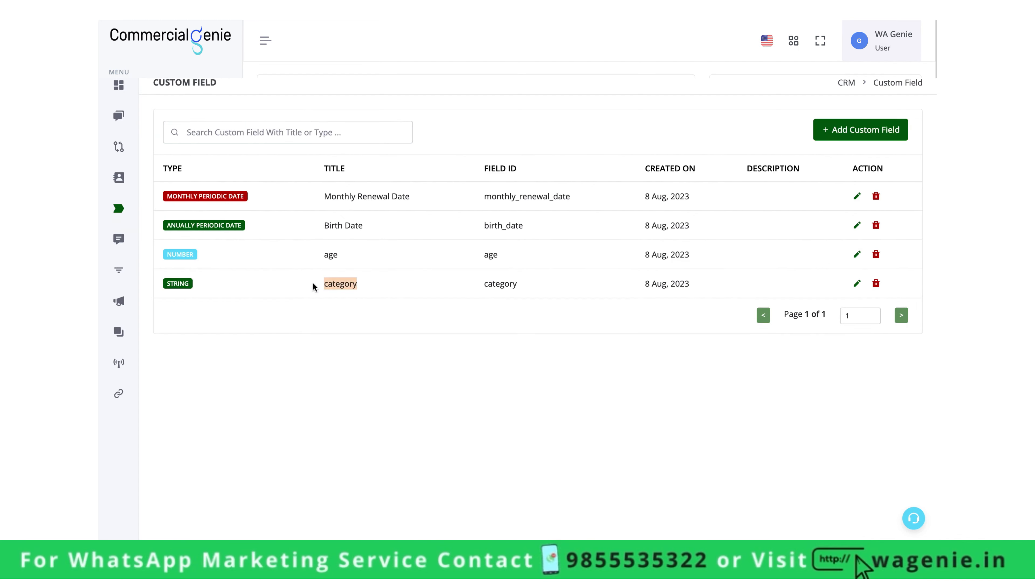
left_click(890, 130)
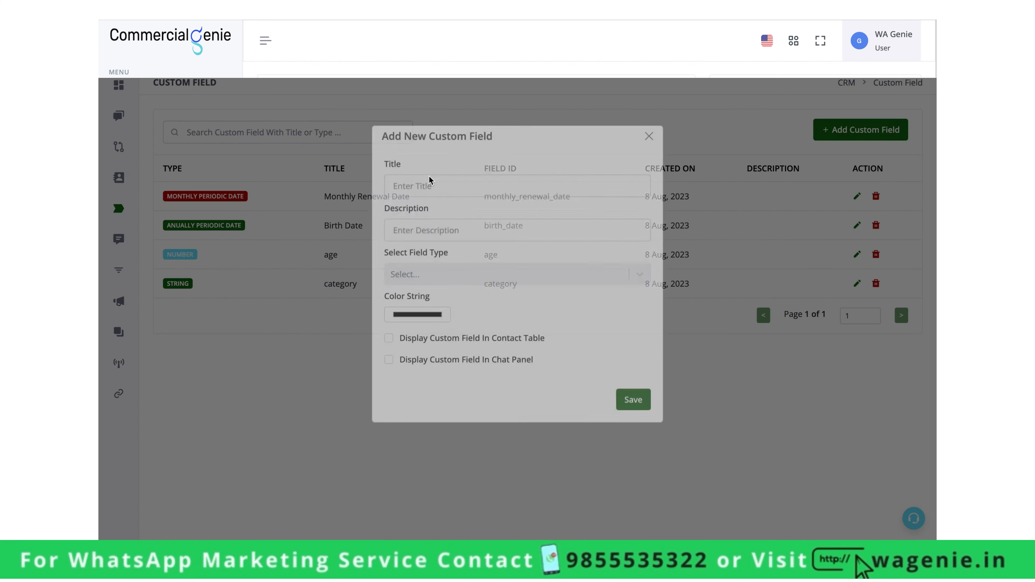
left_click(403, 202)
type("Orde")
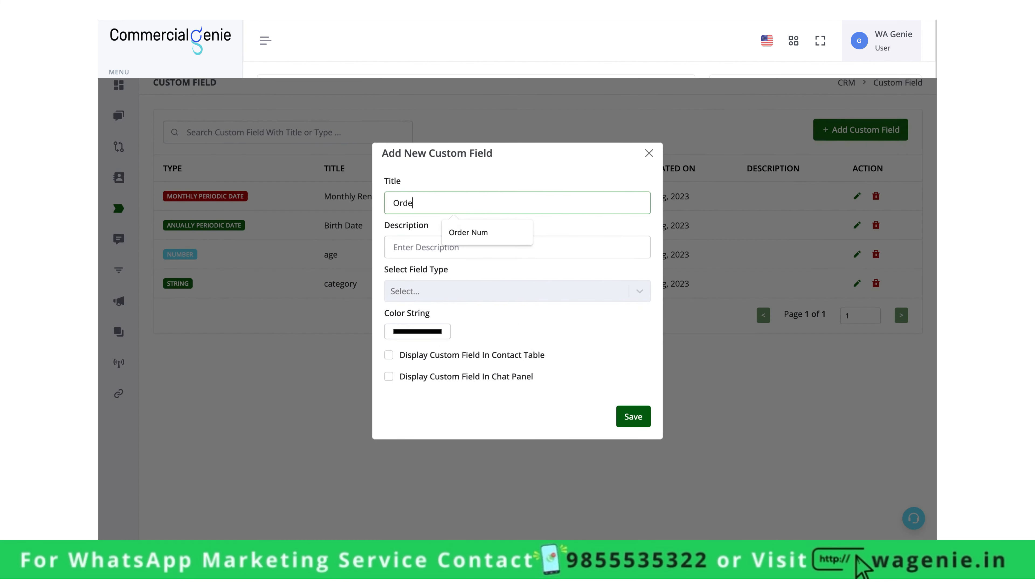
type("r Number")
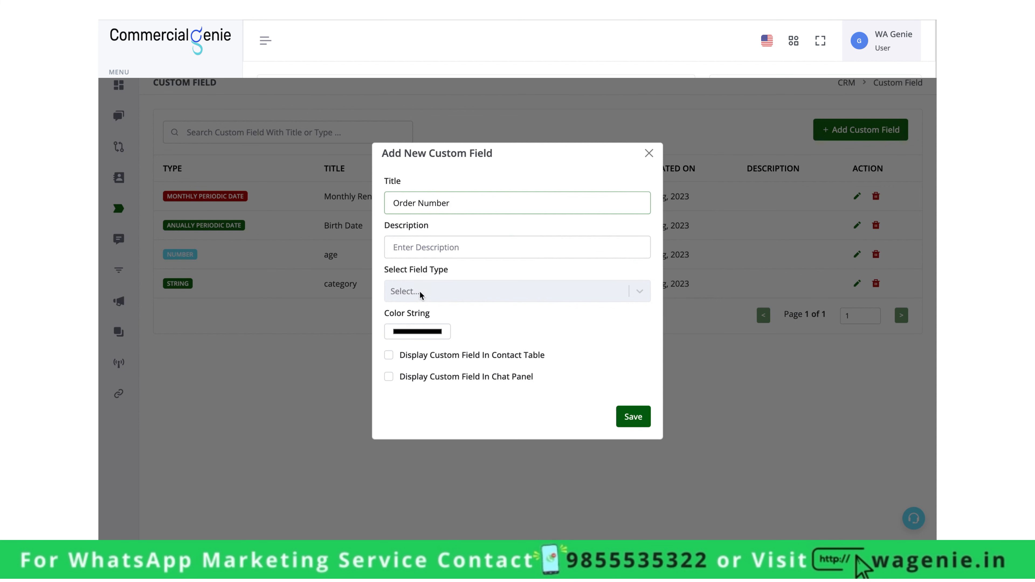
left_click(422, 292)
left_click(423, 321)
left_click(636, 417)
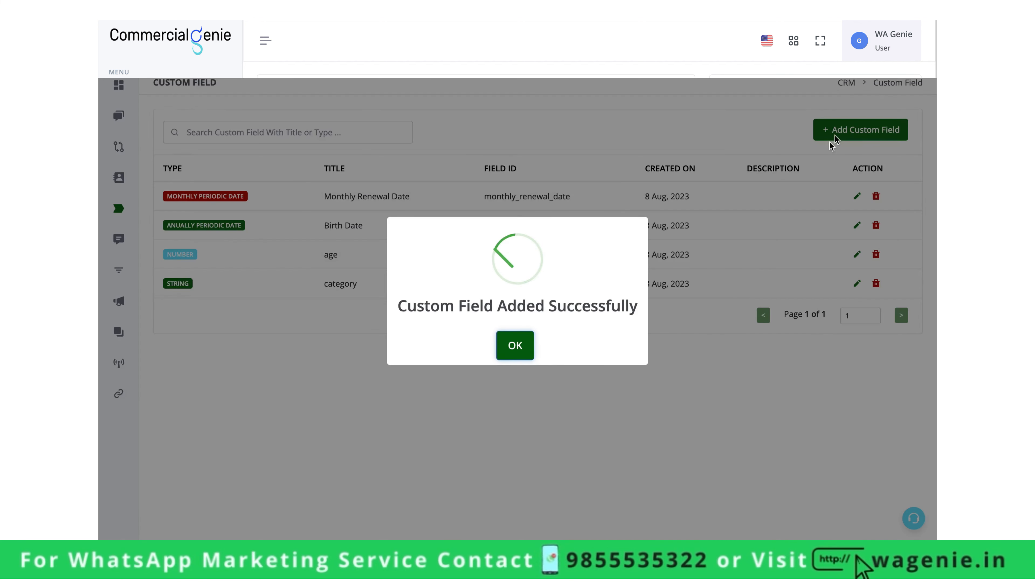
left_click(516, 346)
Step: Add another custom contact field titled "Order Status" with the String field type
left_click(861, 127)
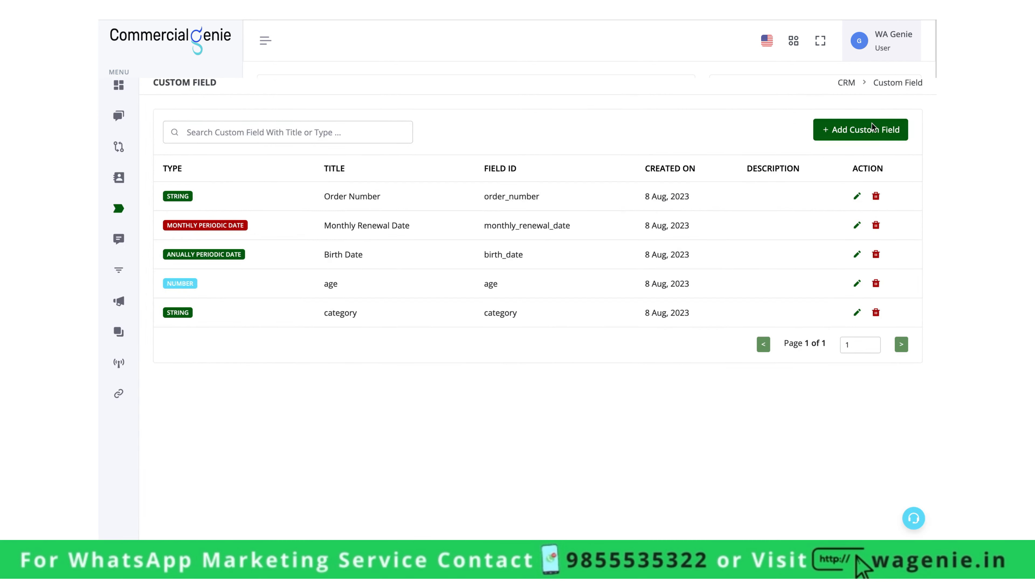
left_click(502, 214)
type("Orde")
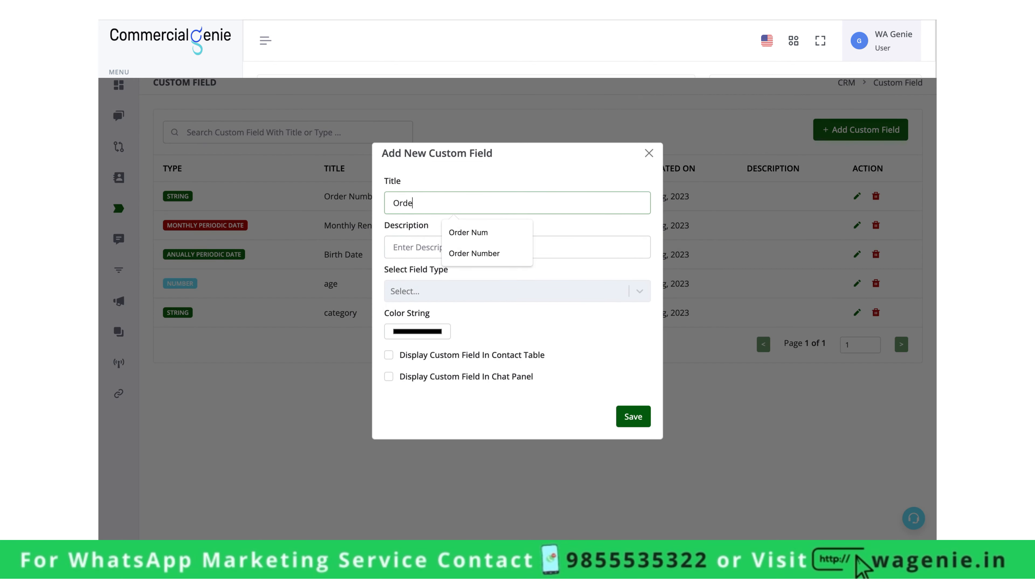
type("r Sat")
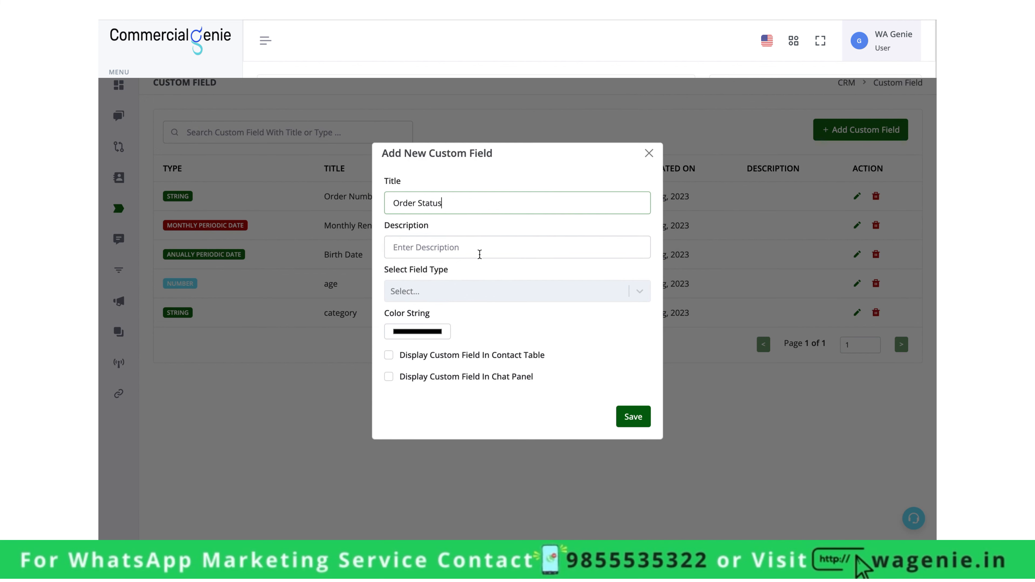
left_click(478, 291)
left_click(479, 319)
left_click(630, 417)
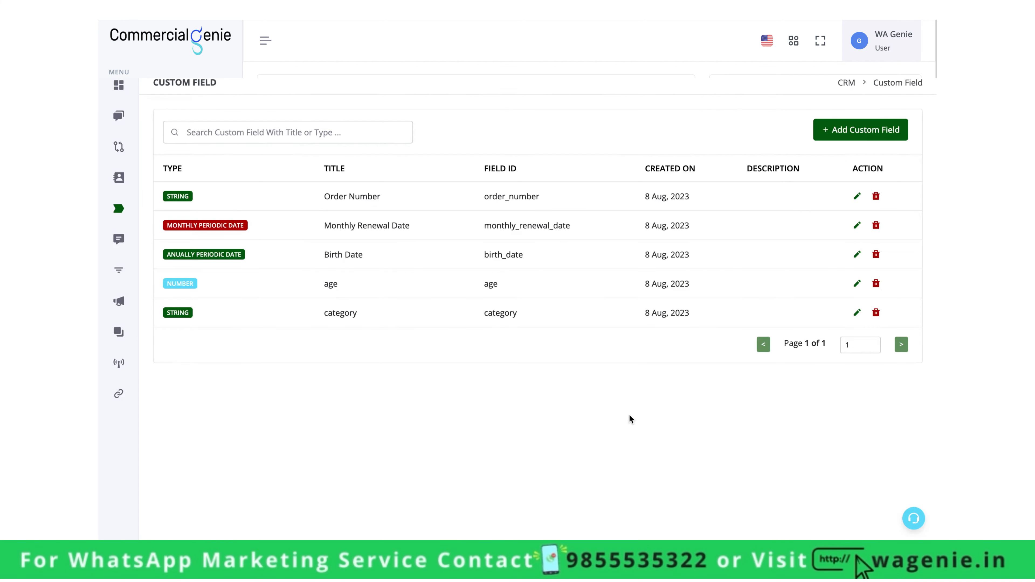
left_click(530, 346)
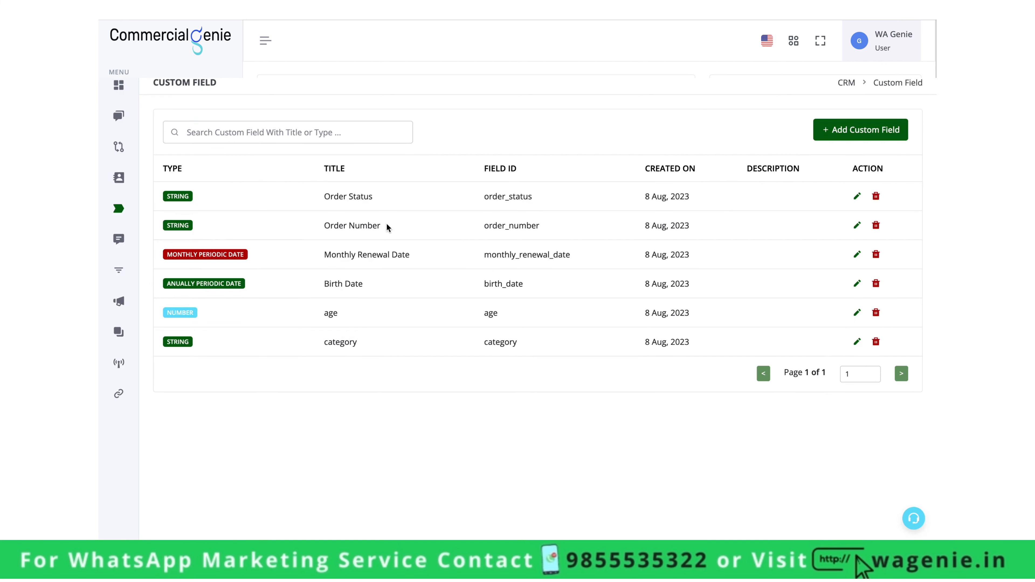
Step: Open the contacts list, and download the contact spreadsheet from Google Sheets as a Comma Separated Values (.csv) file
left_click(121, 191)
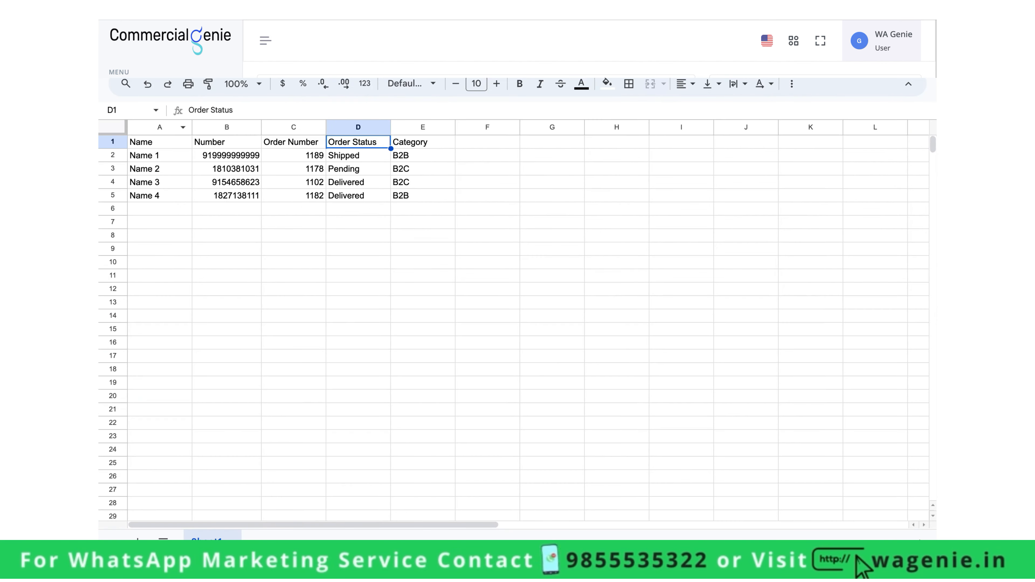
left_click(229, 269)
left_click(142, 60)
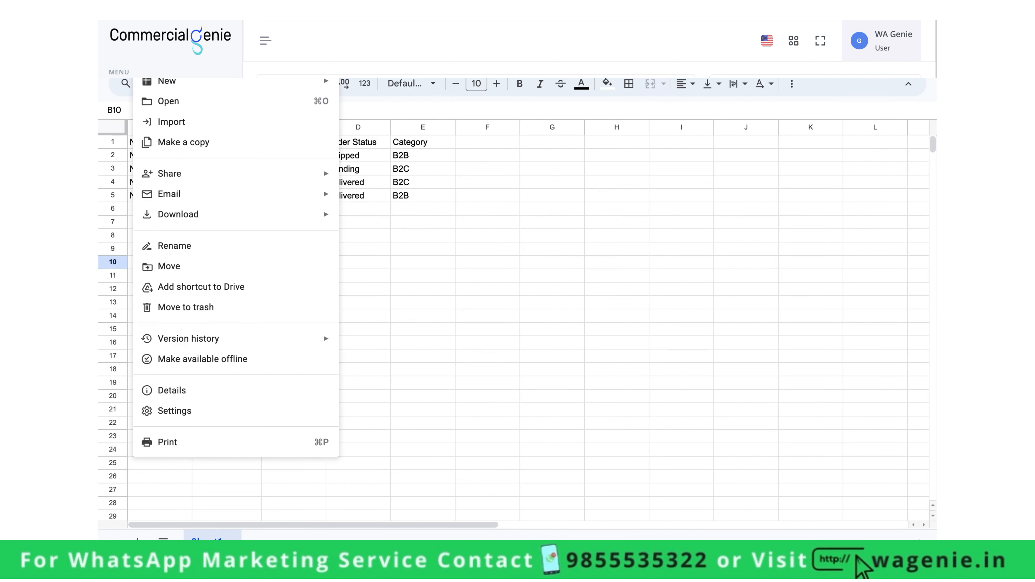
mouse_move(191, 219)
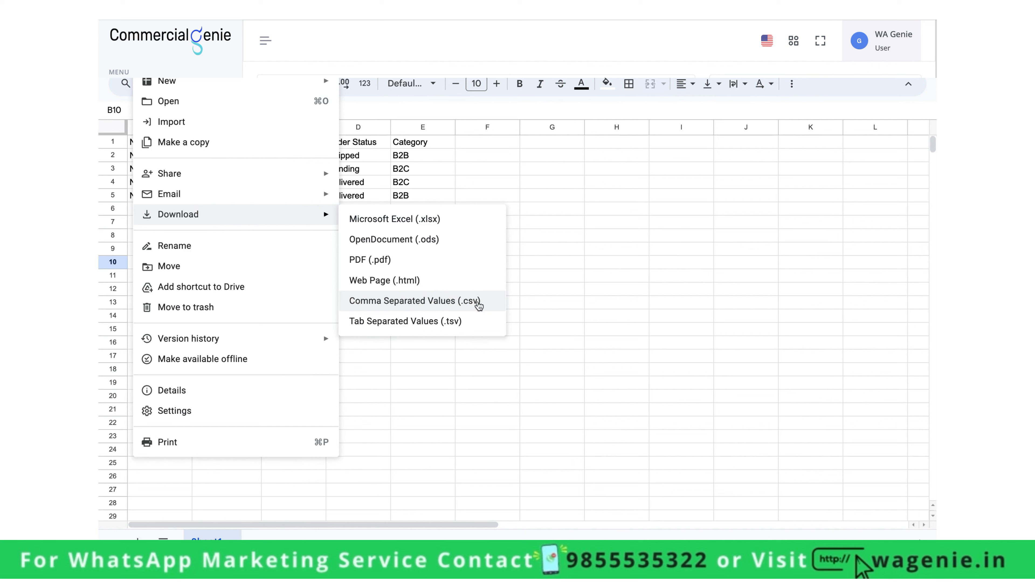
left_click(479, 304)
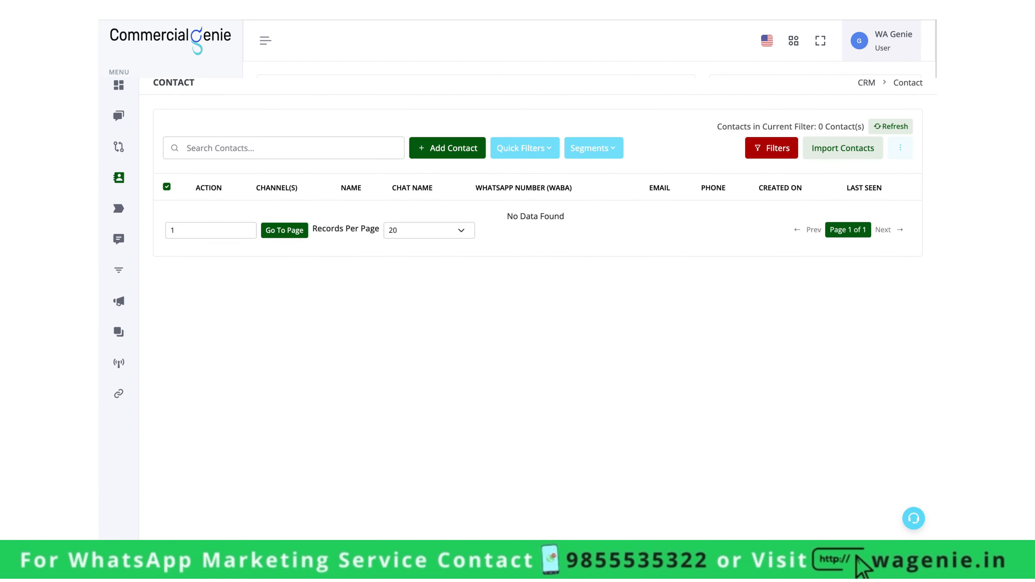
Step: Load "test import - Sheet1.csv" from Downloads as the contact import file and check the spreadsheet's header row
left_click(846, 154)
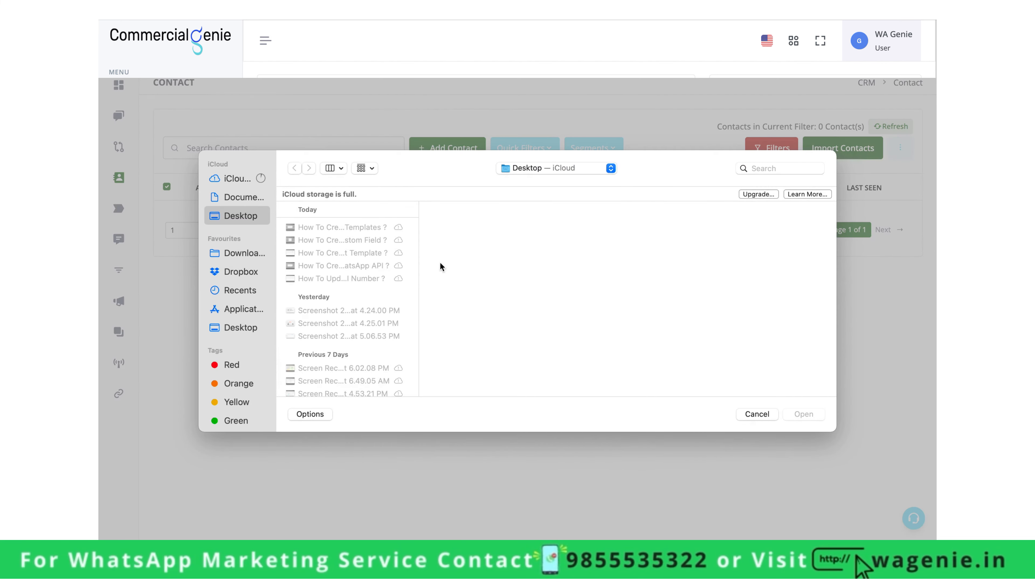
left_click(245, 254)
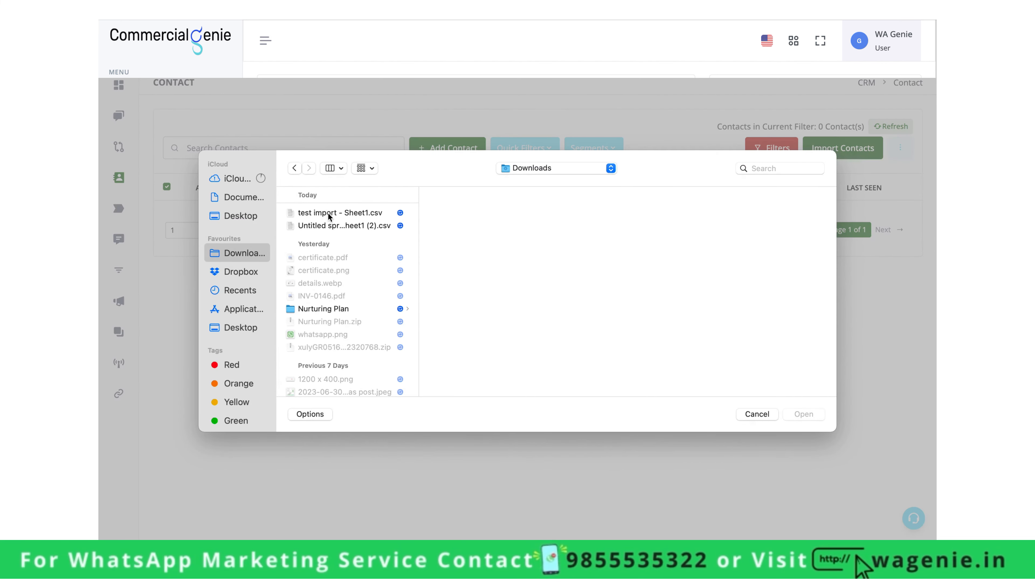
left_click(329, 214)
left_click(813, 414)
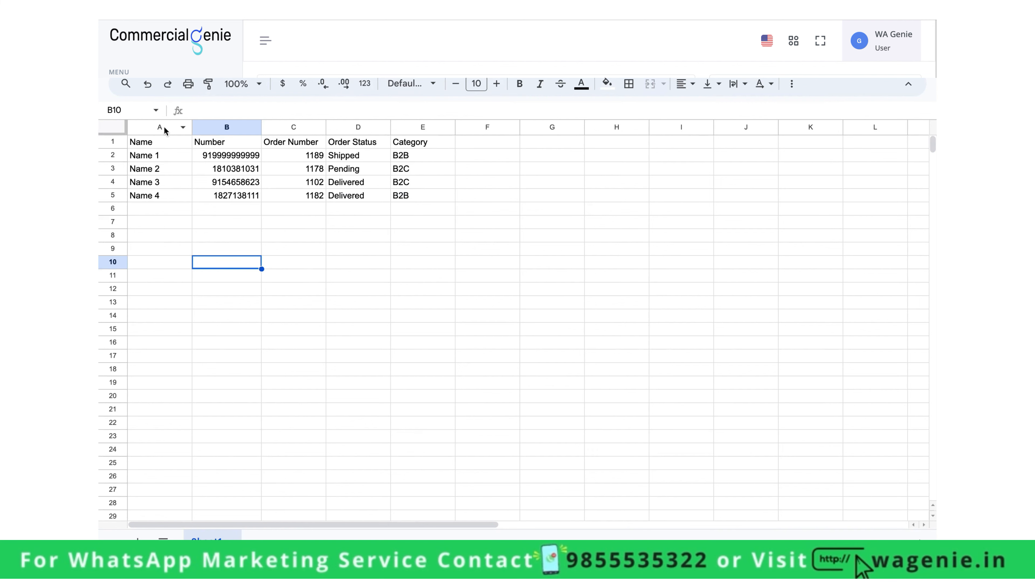
left_click(114, 142)
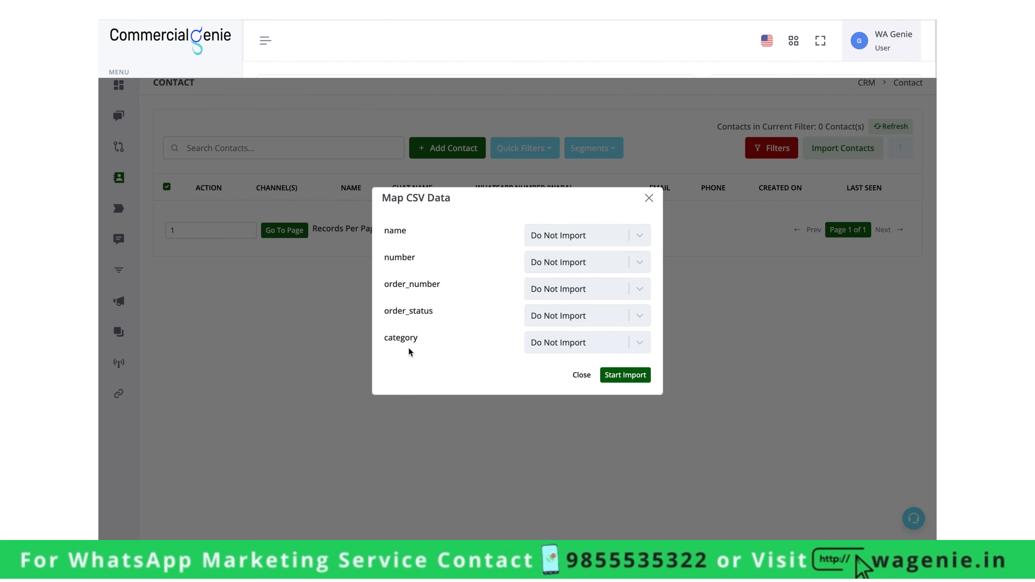
left_click(595, 233)
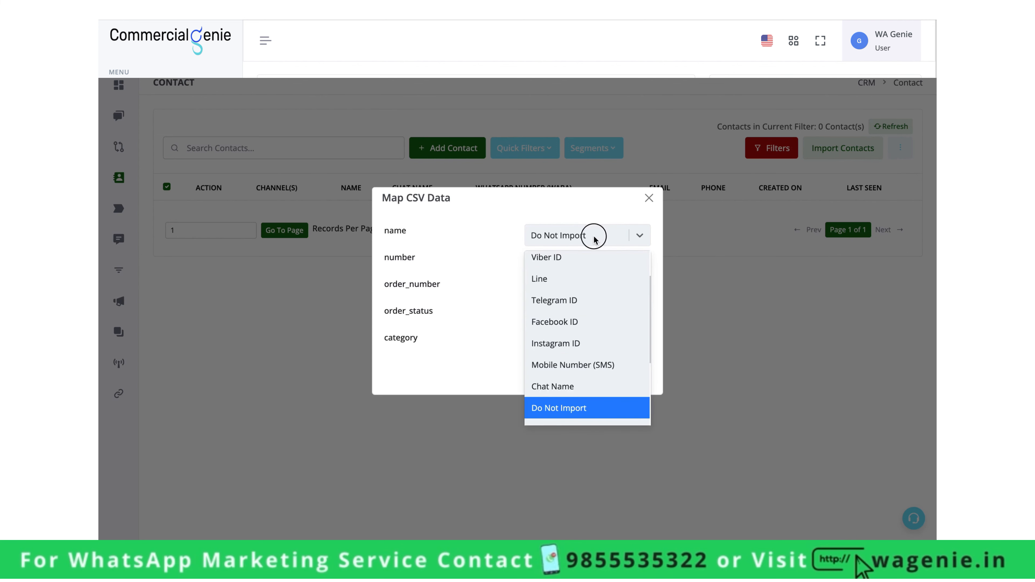
left_click(580, 238)
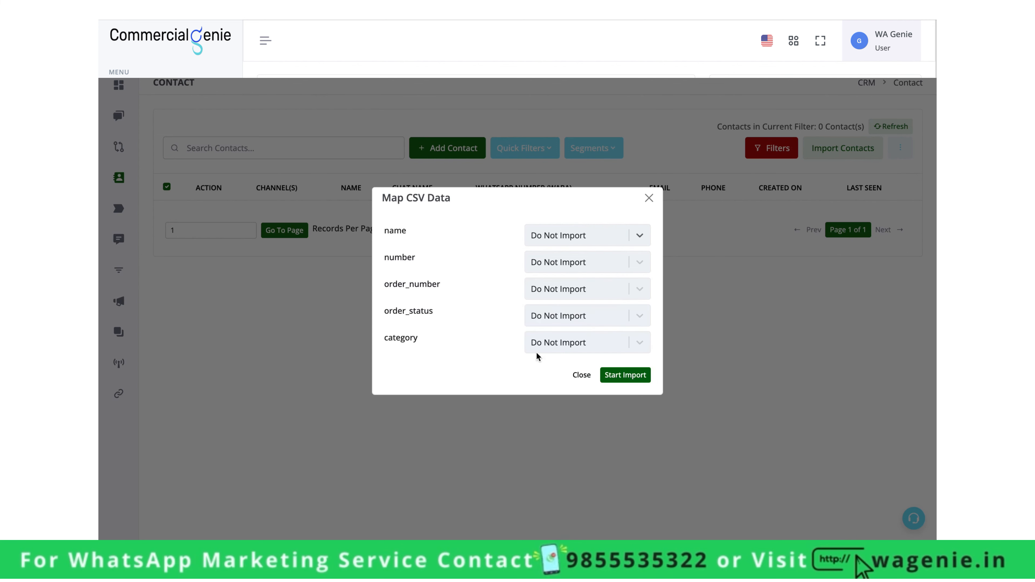
left_click(584, 348)
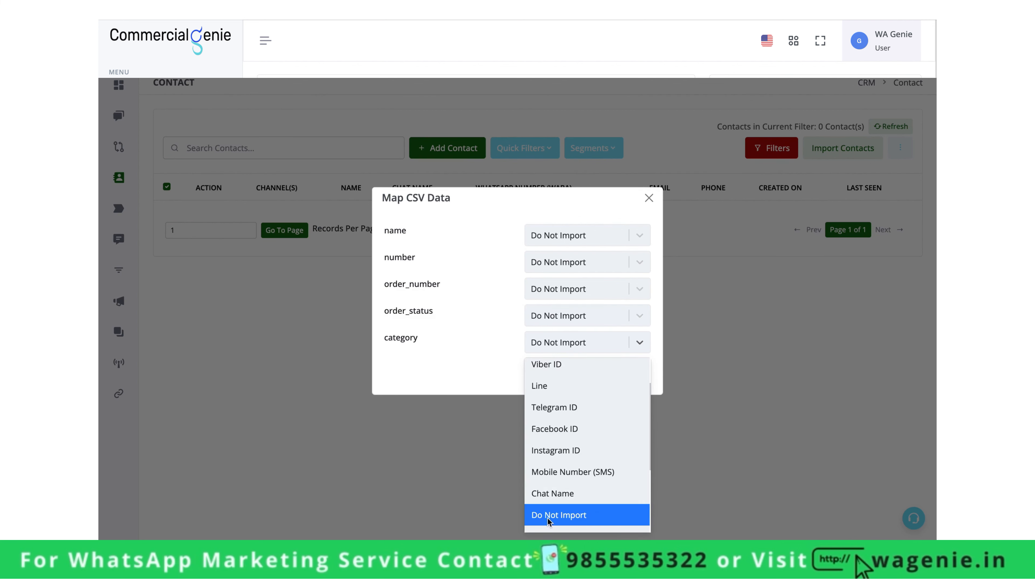
left_click(475, 336)
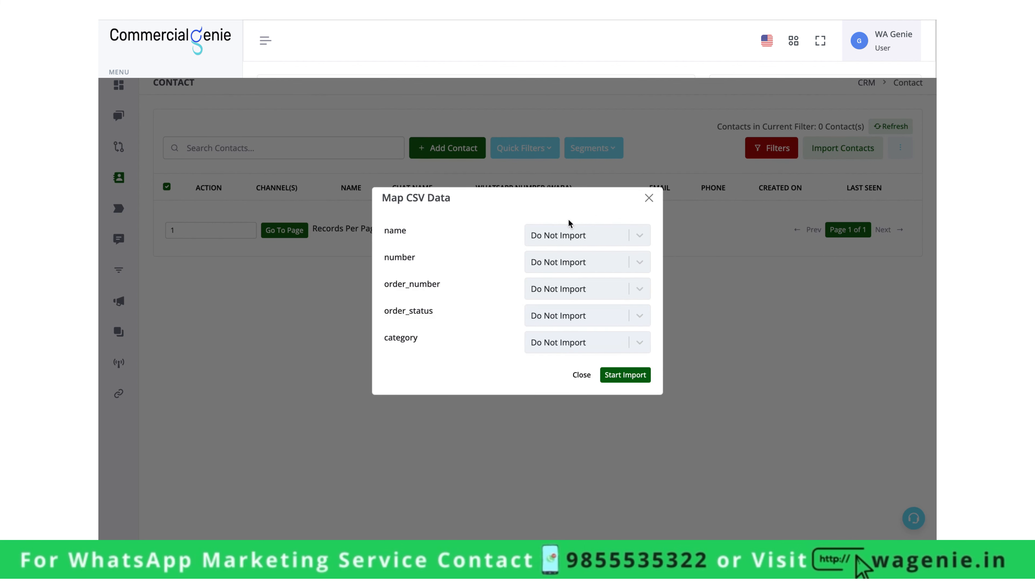
Step: Map the CSV's name column to the Chat Name contact field
left_click(570, 231)
scroll(577, 346, "up", 2)
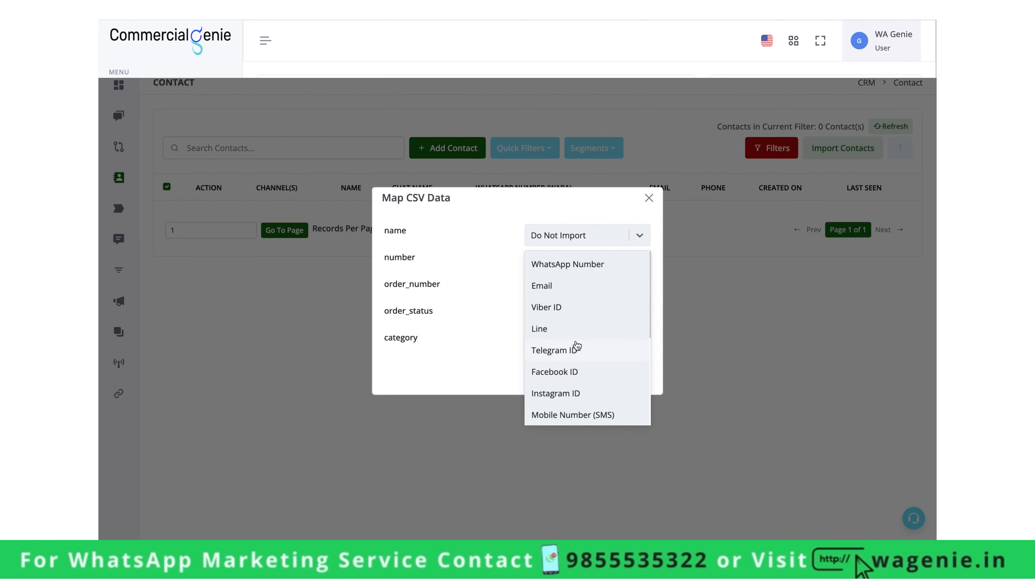
scroll(577, 346, "down", 4)
scroll(577, 346, "up", 4)
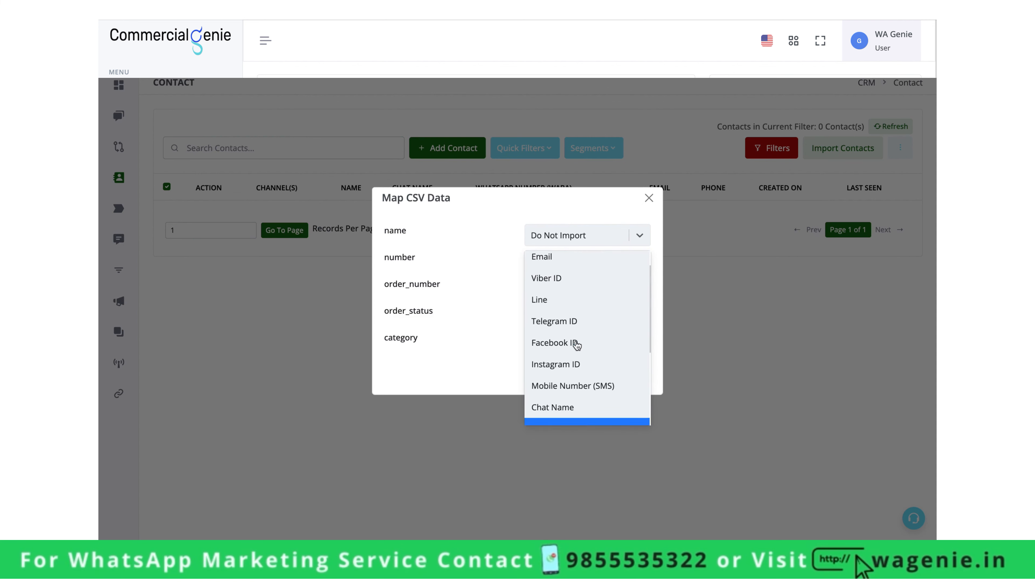
scroll(577, 346, "down", 3)
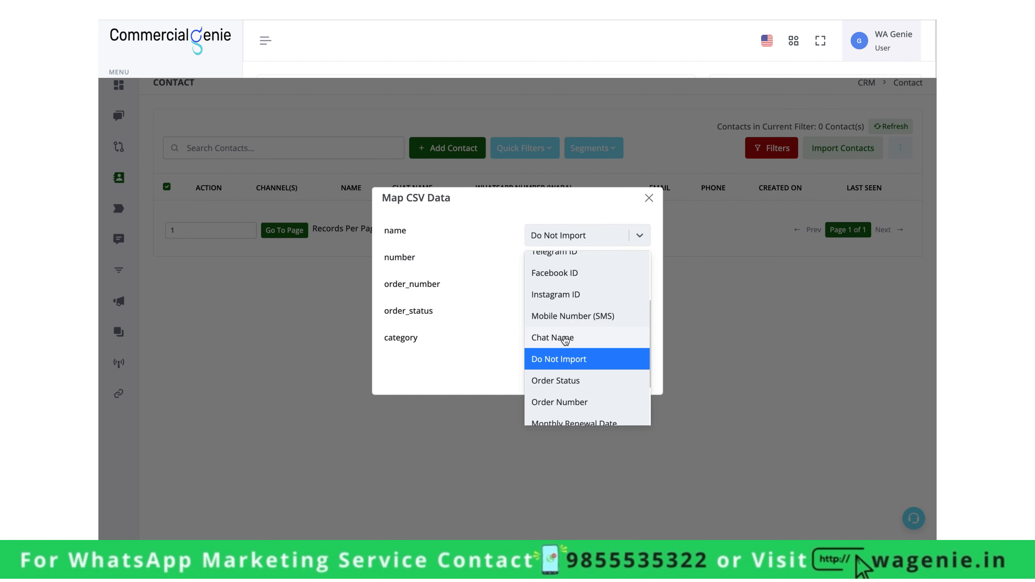
scroll(565, 339, "up", 3)
scroll(564, 340, "down", 4)
scroll(561, 304, "down", 1)
left_click(561, 305)
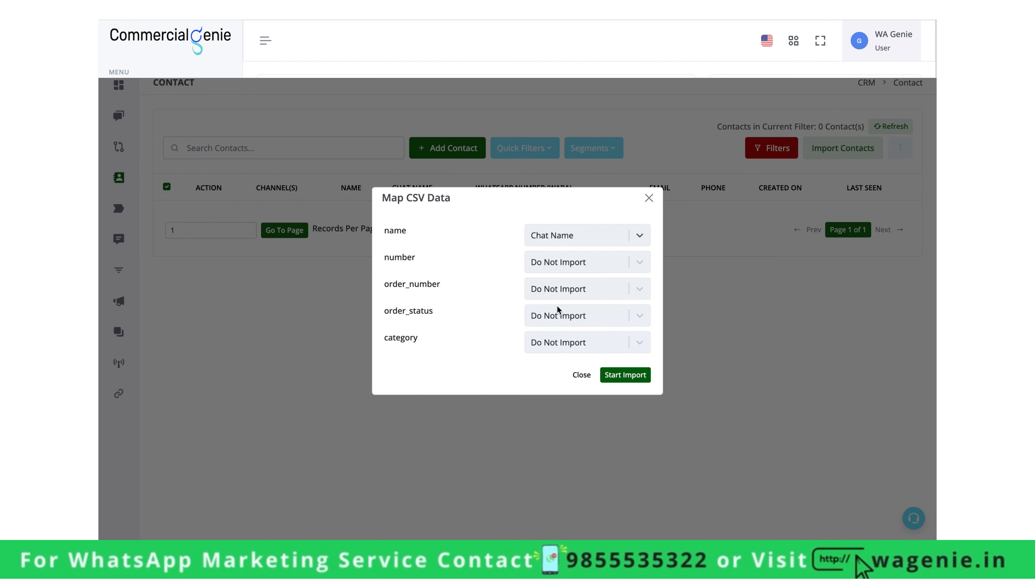
Step: Map the CSV's number column to the WhatsApp Number contact field
left_click(547, 265)
scroll(572, 352, "up", 1)
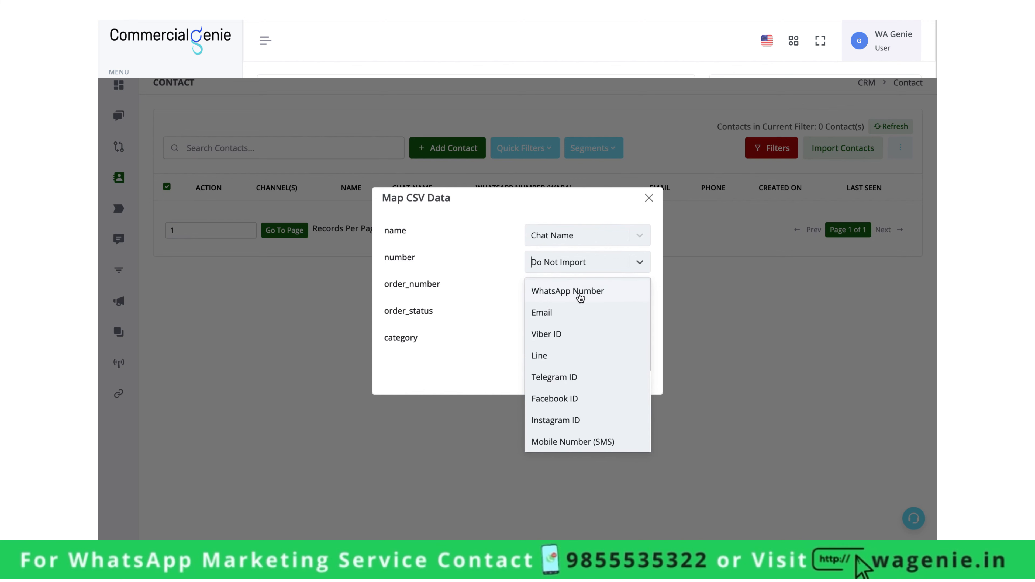
scroll(571, 361, "down", 2)
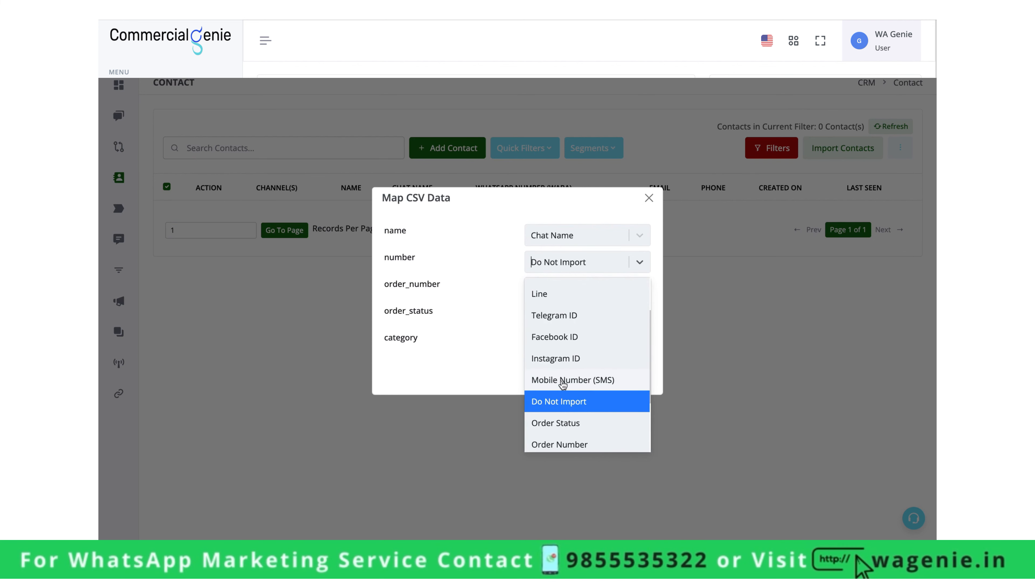
scroll(595, 383, "up", 3)
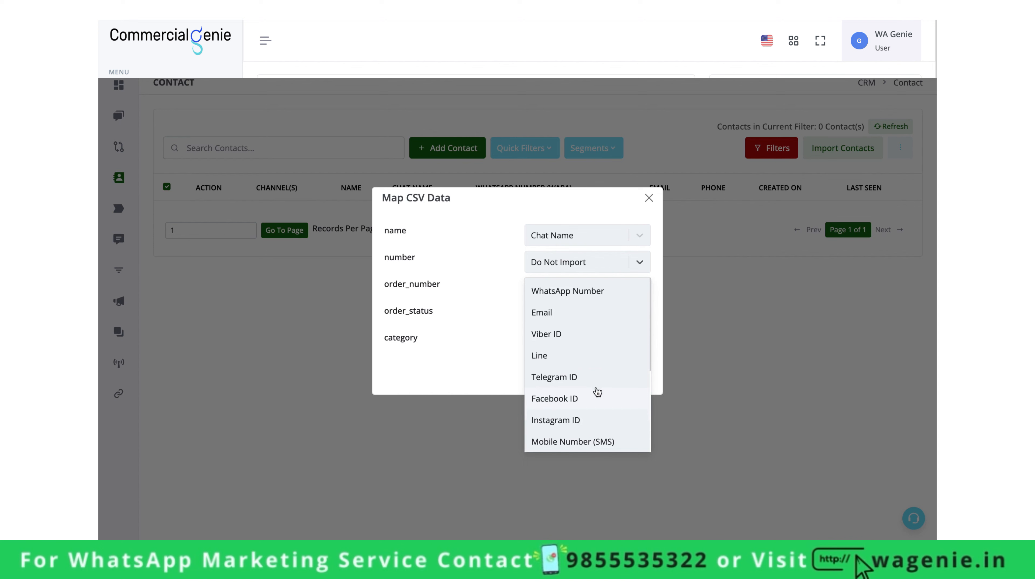
left_click(556, 297)
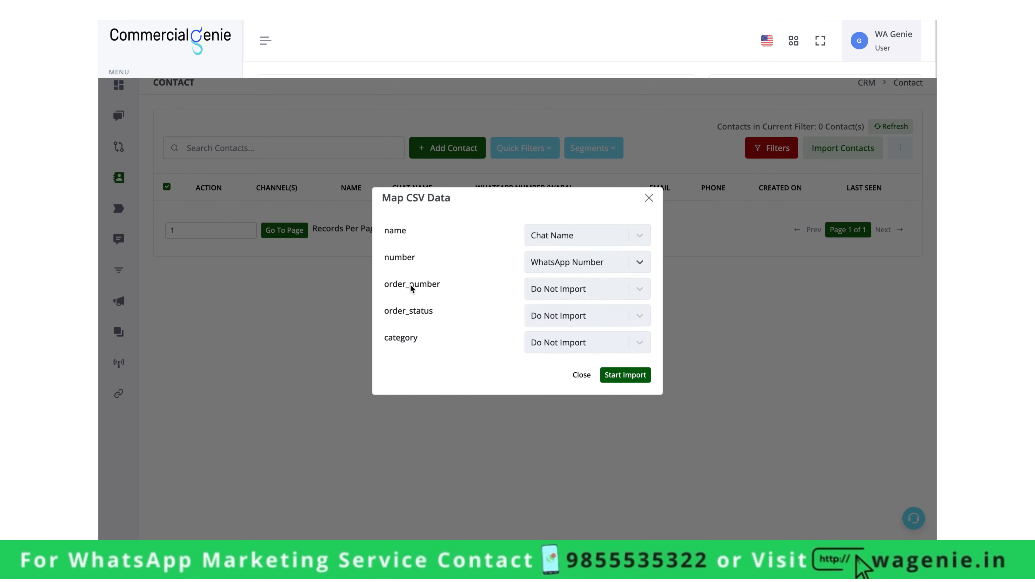
Step: Map the order_number column to Order Number and the order_status column to Order Status
left_click(548, 291)
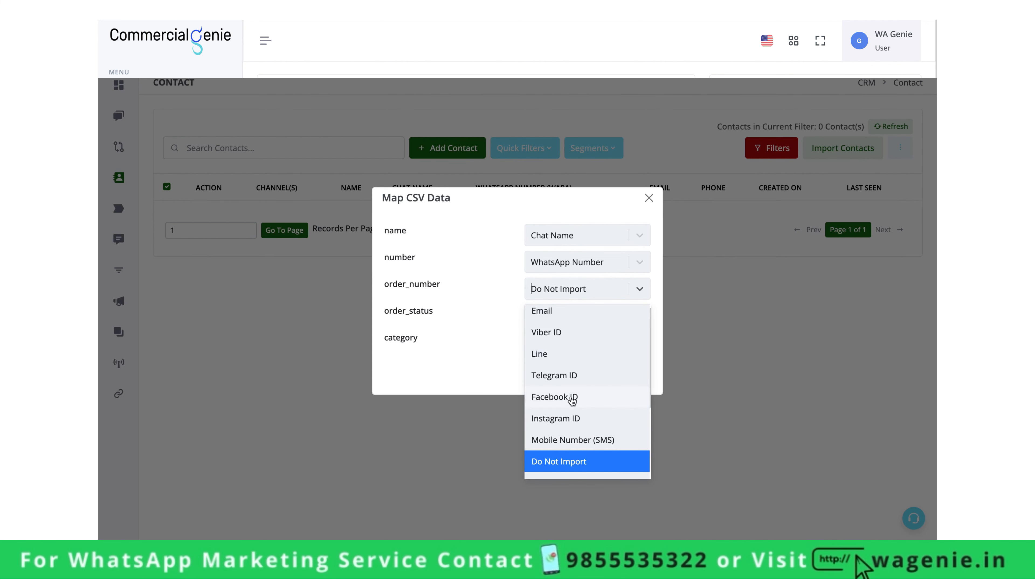
scroll(573, 400, "down", 3)
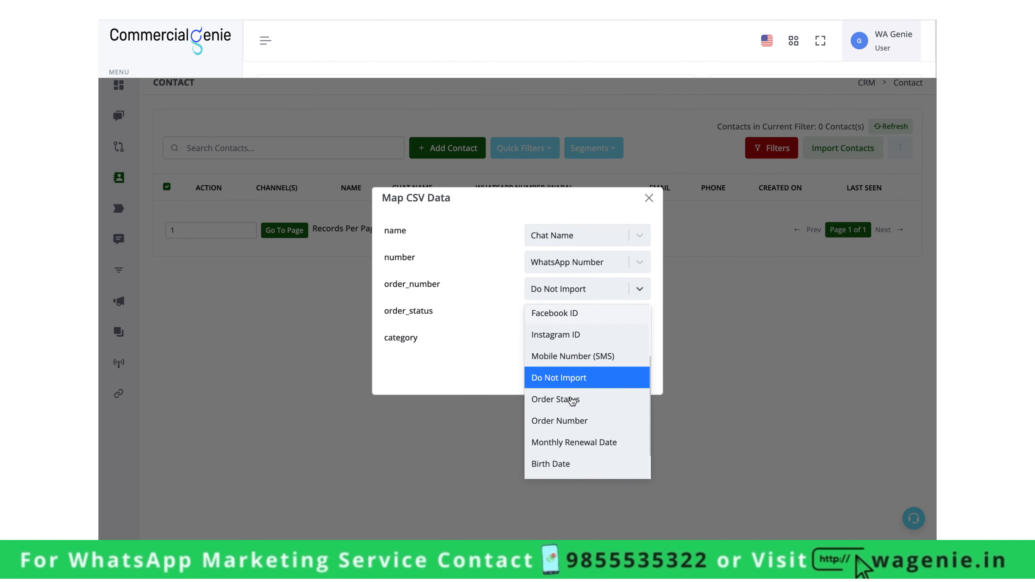
left_click(579, 418)
left_click(574, 324)
scroll(572, 408, "down", 3)
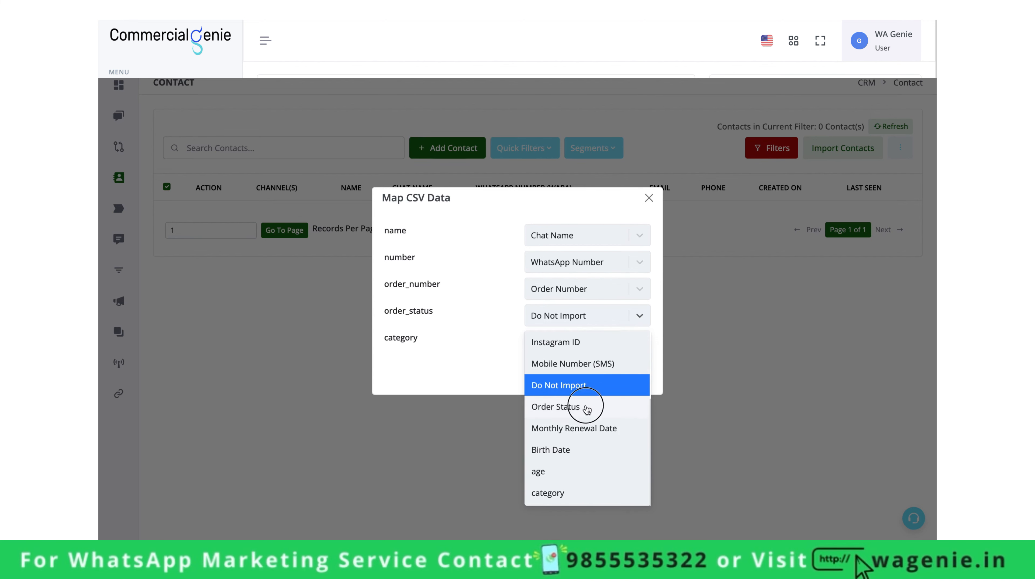
left_click(585, 415)
Step: Map the CSV's category column to the category custom field
left_click(577, 351)
scroll(569, 445, "down", 3)
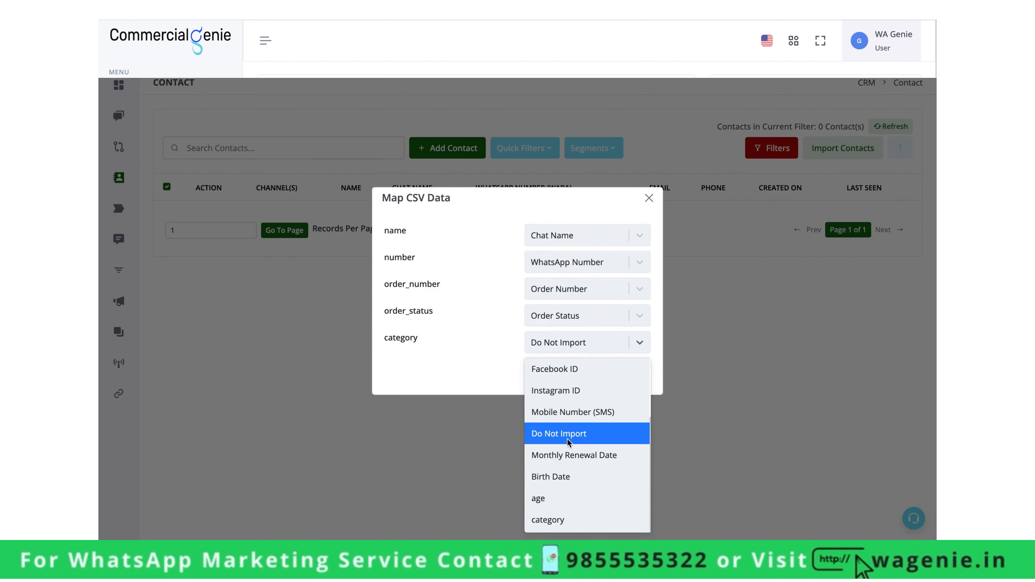
left_click(566, 524)
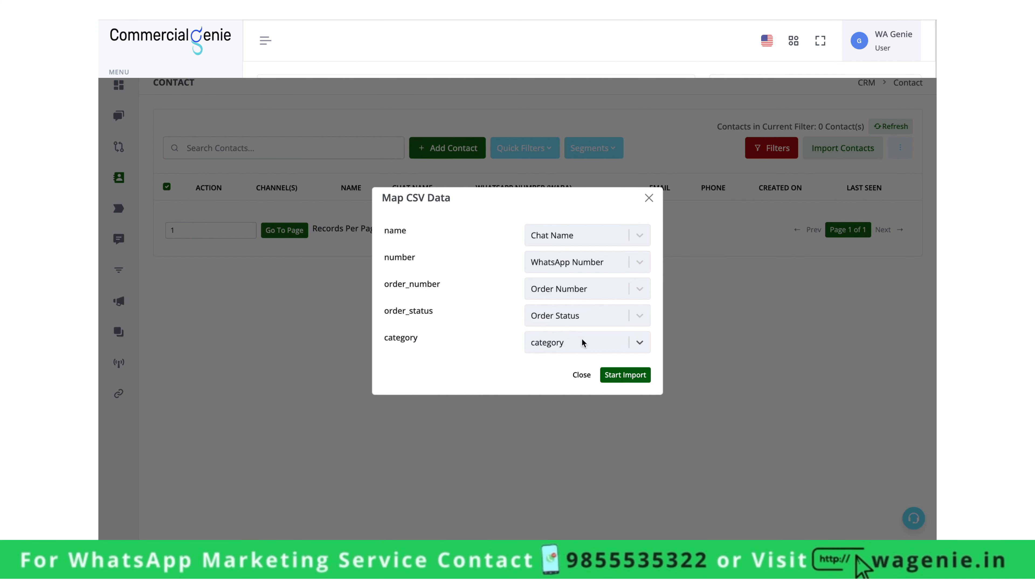
Step: Start importing the contacts with the completed column mapping and acknowledge the import
left_click(598, 344)
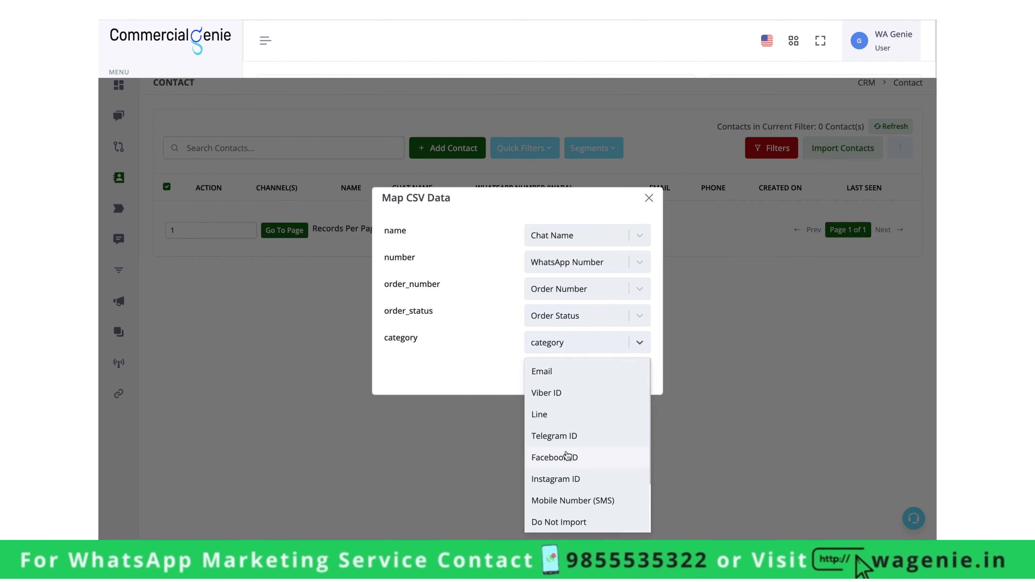
left_click(447, 372)
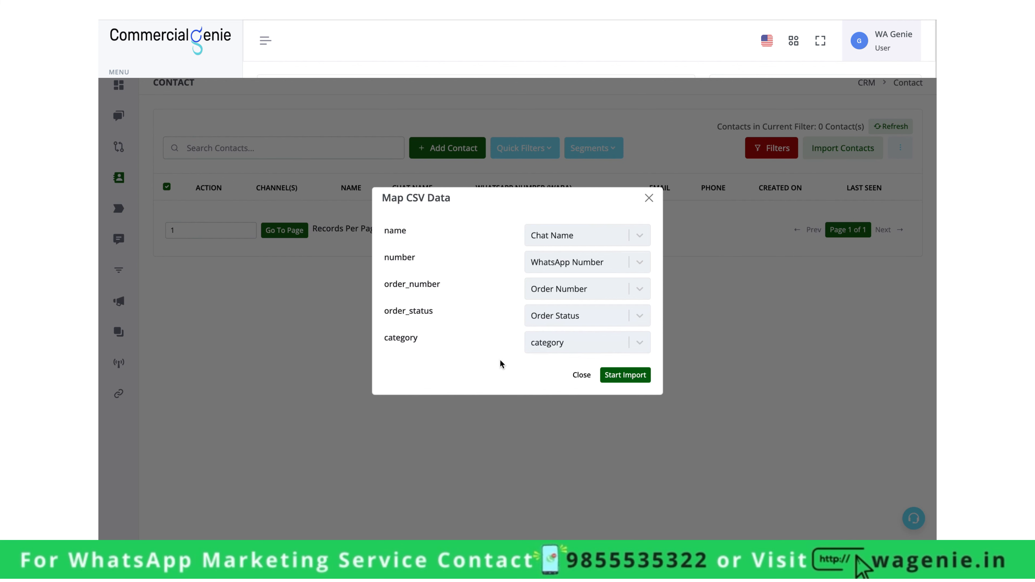
left_click(642, 377)
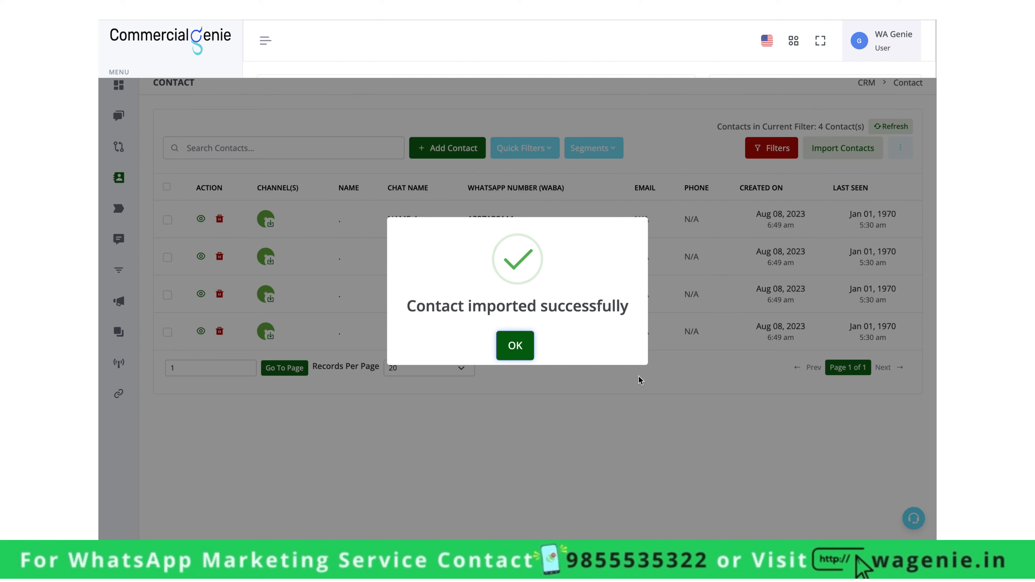
left_click(515, 347)
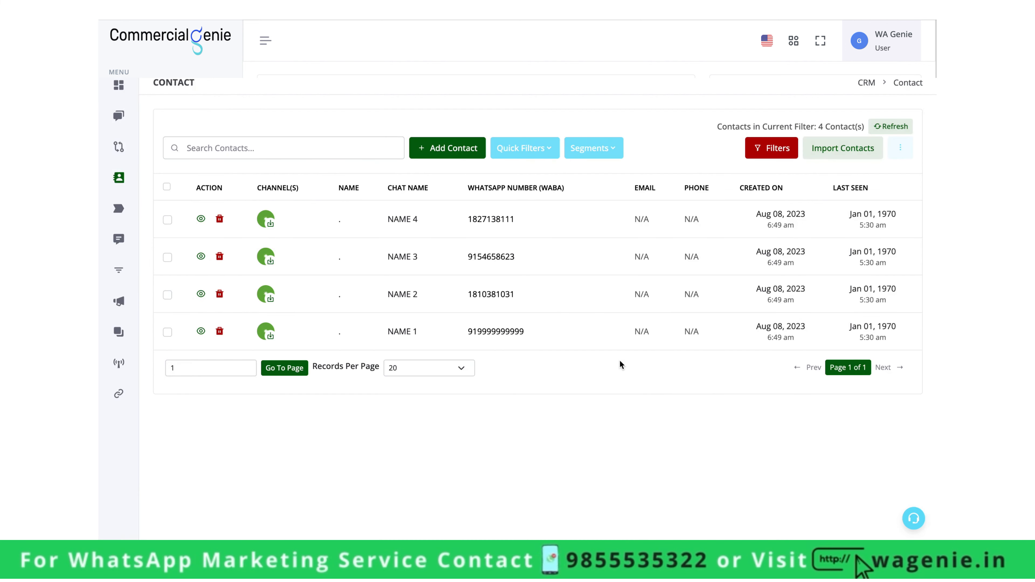
Step: Check the list of custom fields, including Order Status and Order Number, and return to the contact list
mouse_move(171, 216)
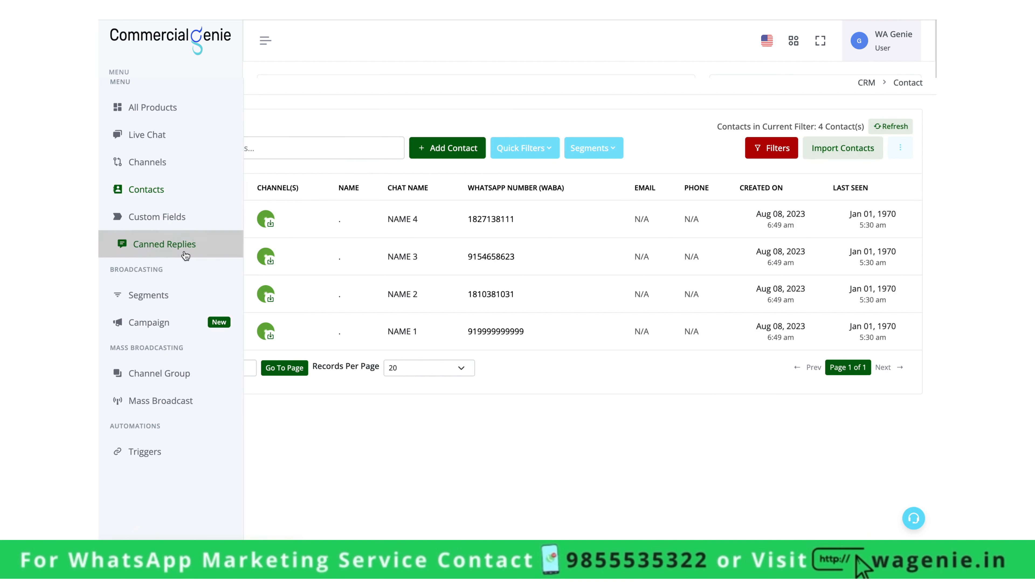
left_click(184, 215)
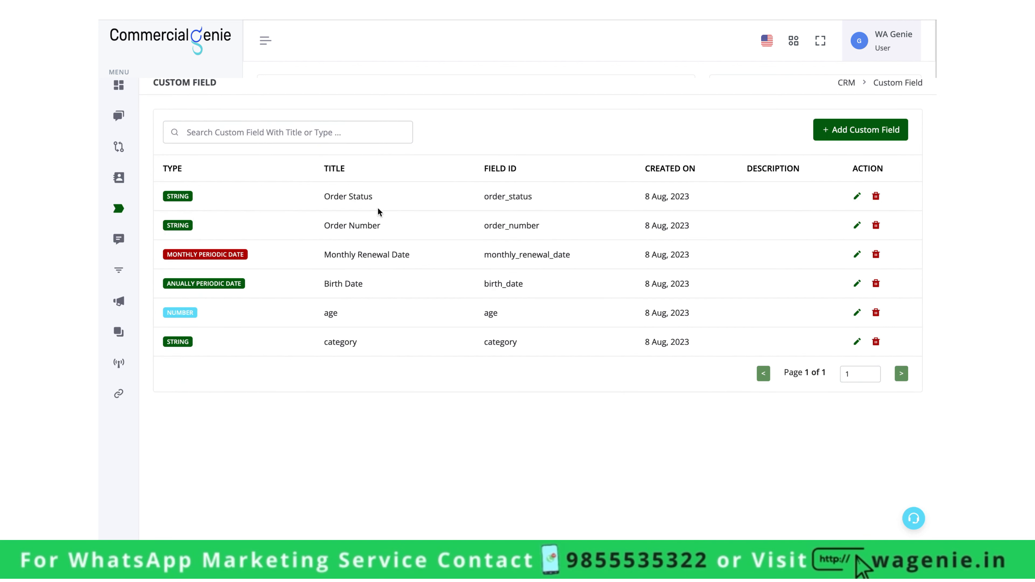
mouse_move(100, 219)
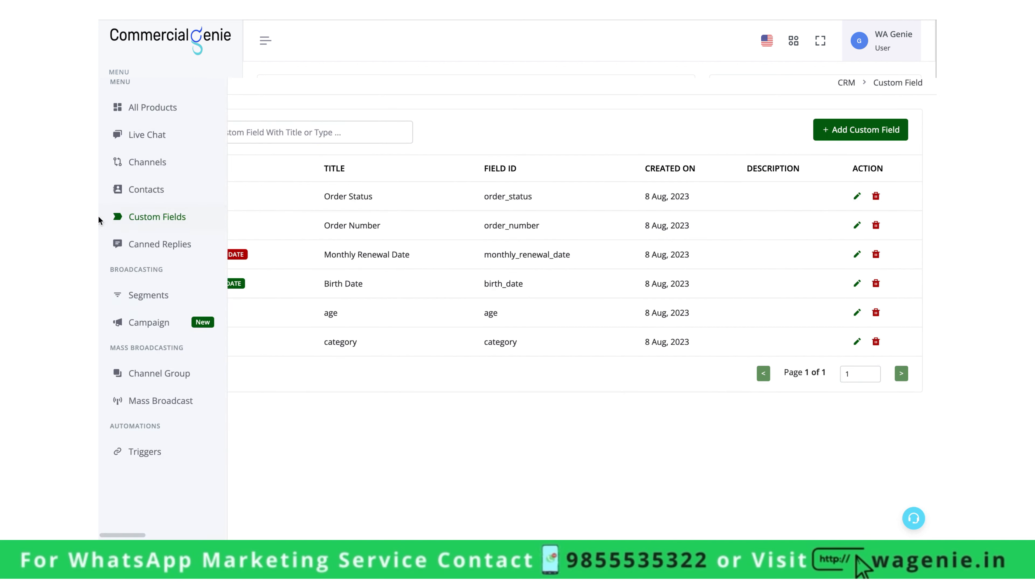
left_click(153, 182)
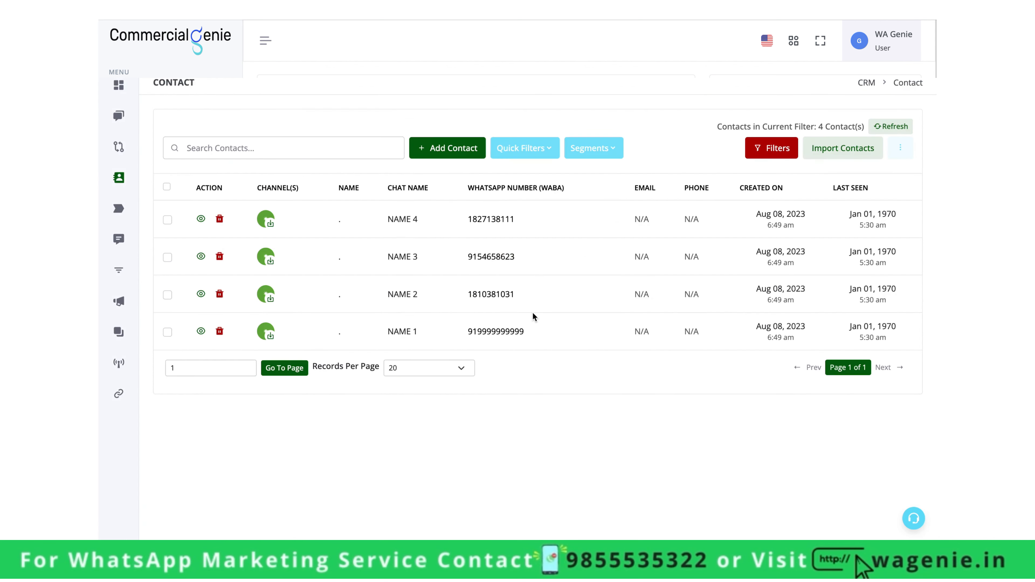
Step: View the custom details of the imported contact Name 4 and close its profile
left_click(201, 220)
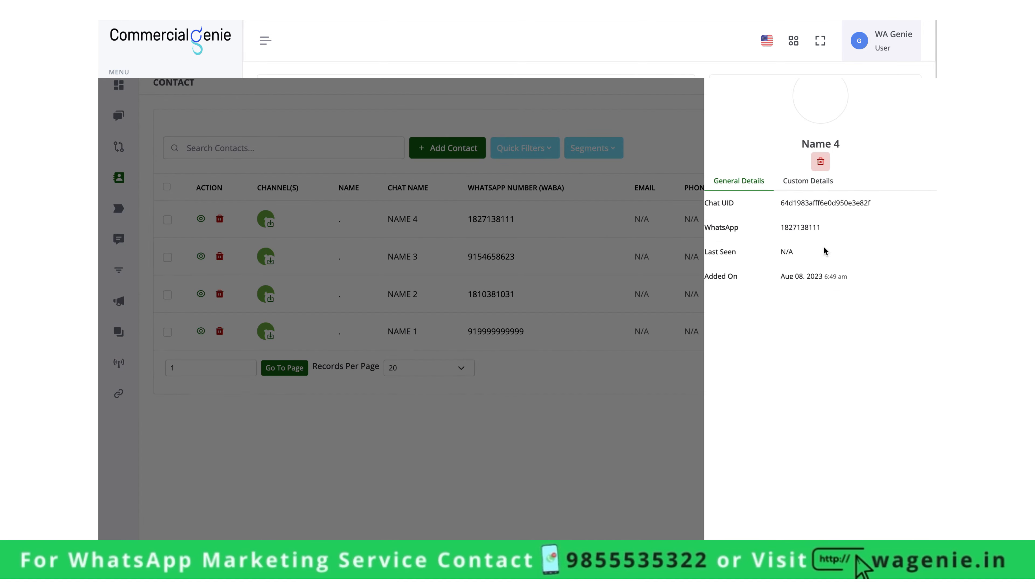
left_click(789, 192)
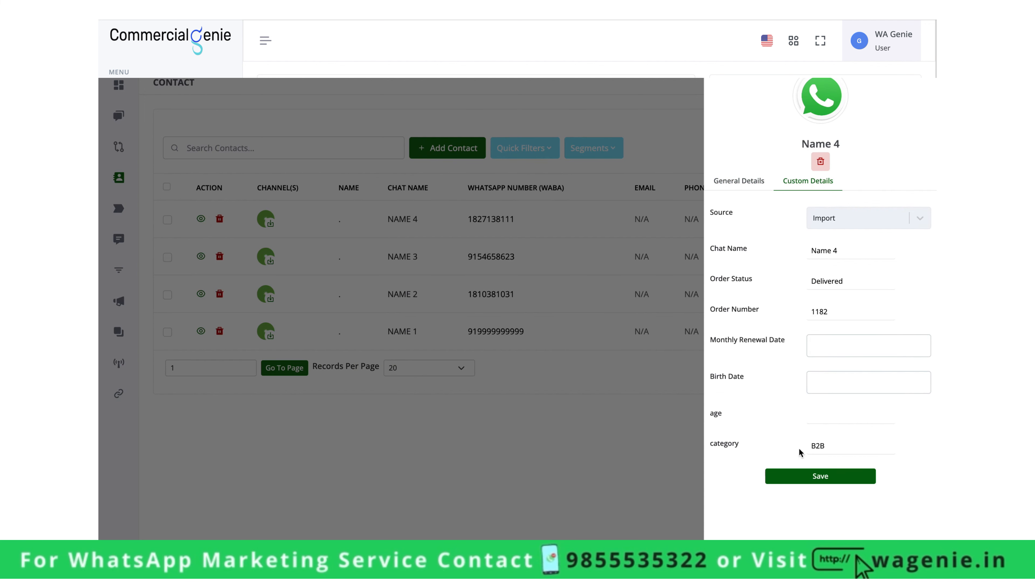
left_click(643, 425)
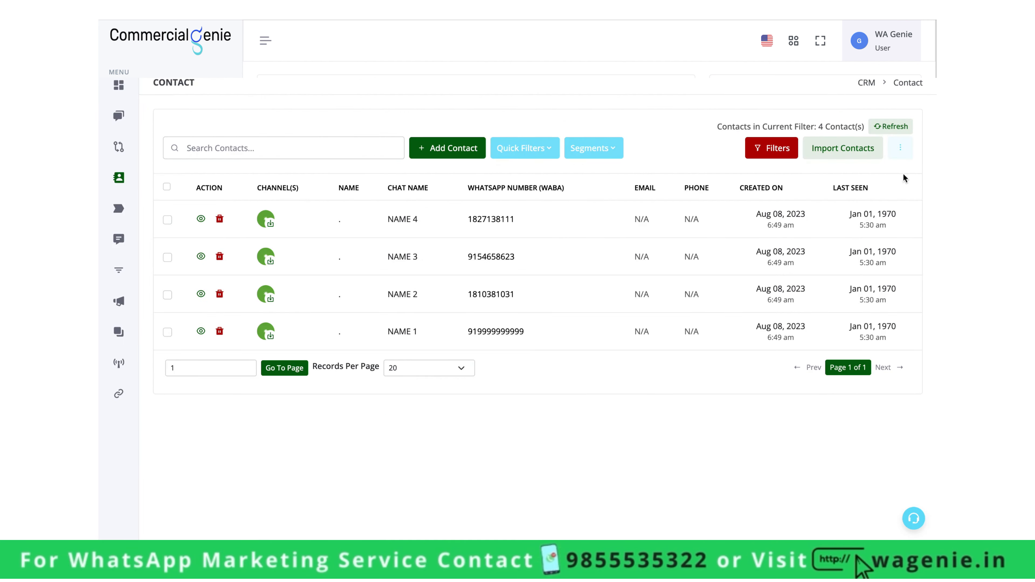
Step: Add the Order Status, Order Number and category columns to the contact list and save the column selection
left_click(900, 154)
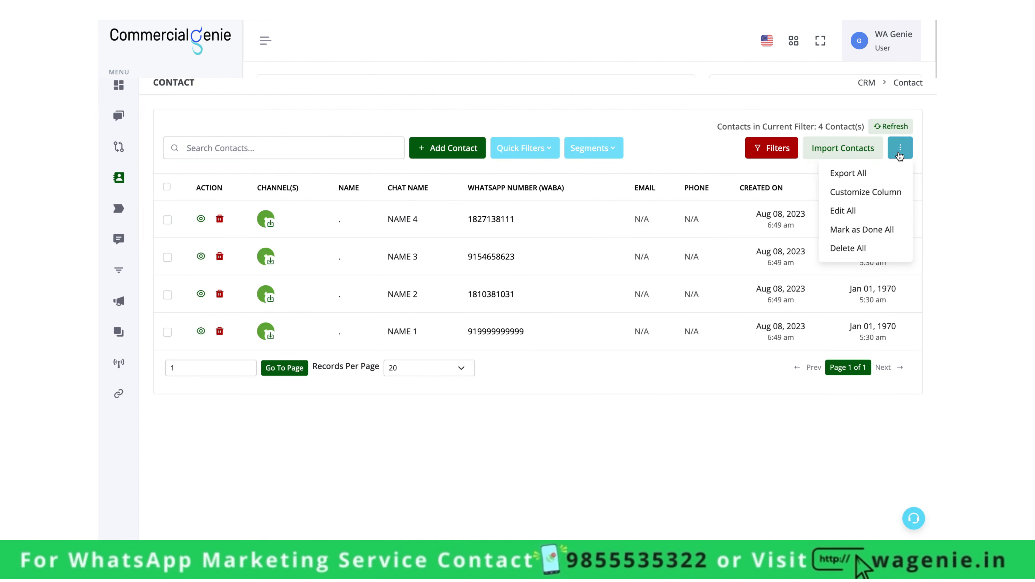
left_click(878, 194)
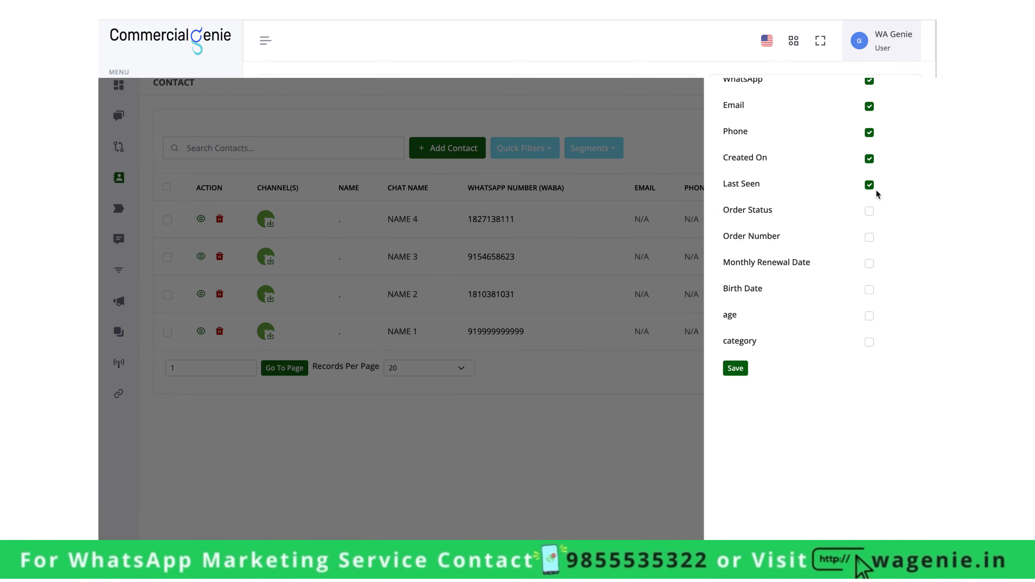
left_click(869, 211)
left_click(869, 237)
left_click(869, 342)
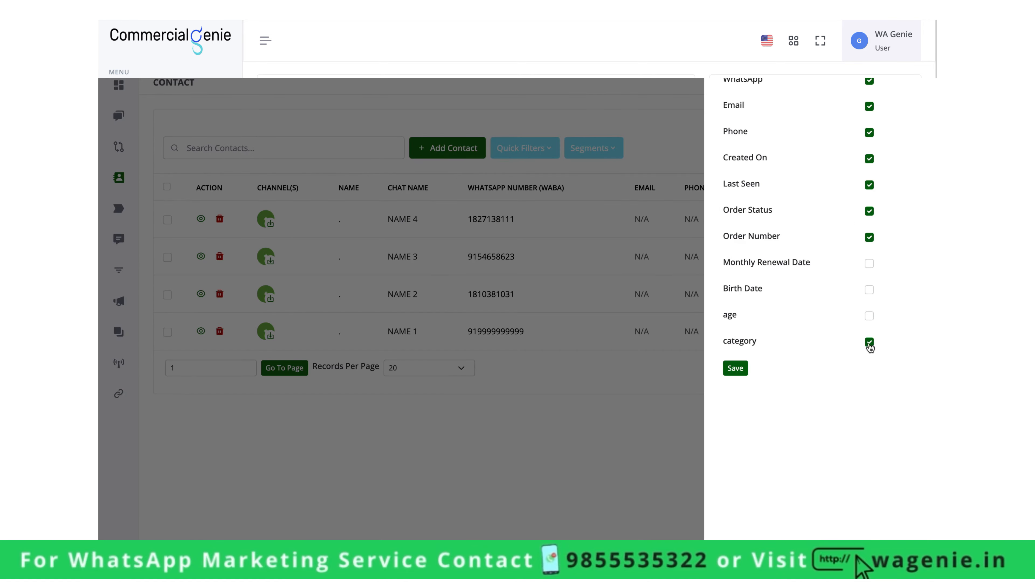
left_click(736, 369)
left_click(510, 355)
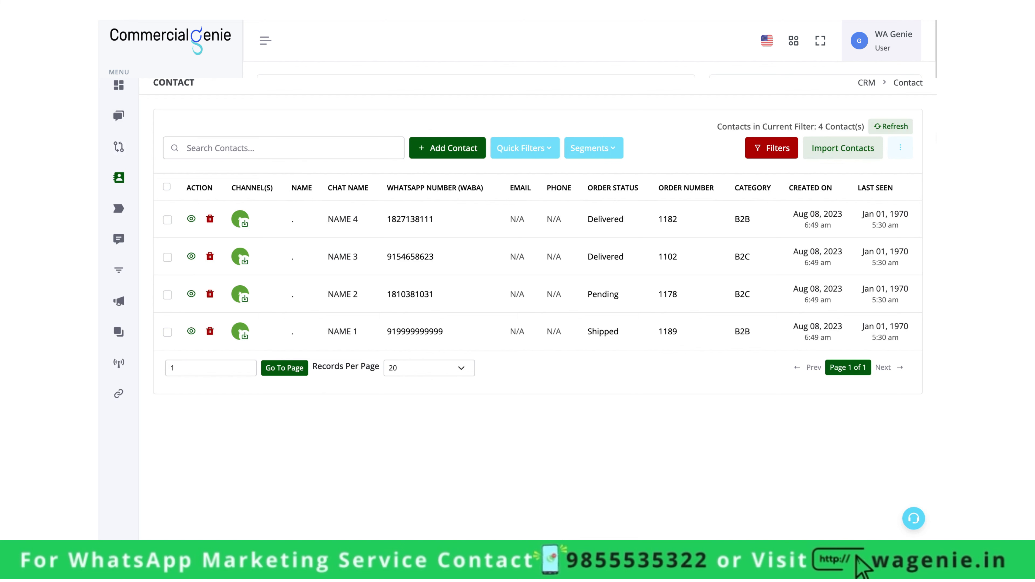
Step: Review the contact list's column selection and close it without changes
left_click(908, 152)
left_click(877, 191)
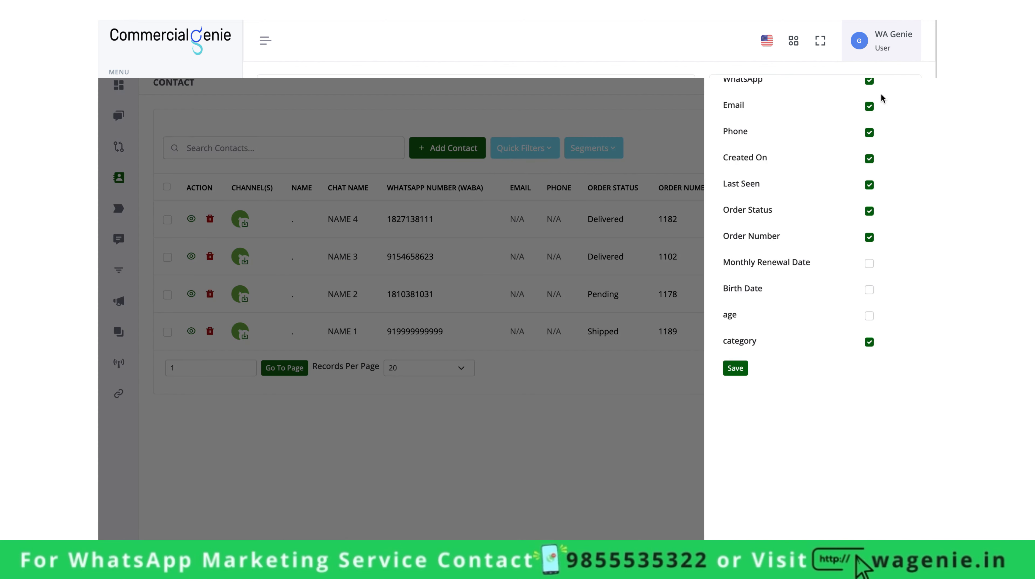
left_click(691, 282)
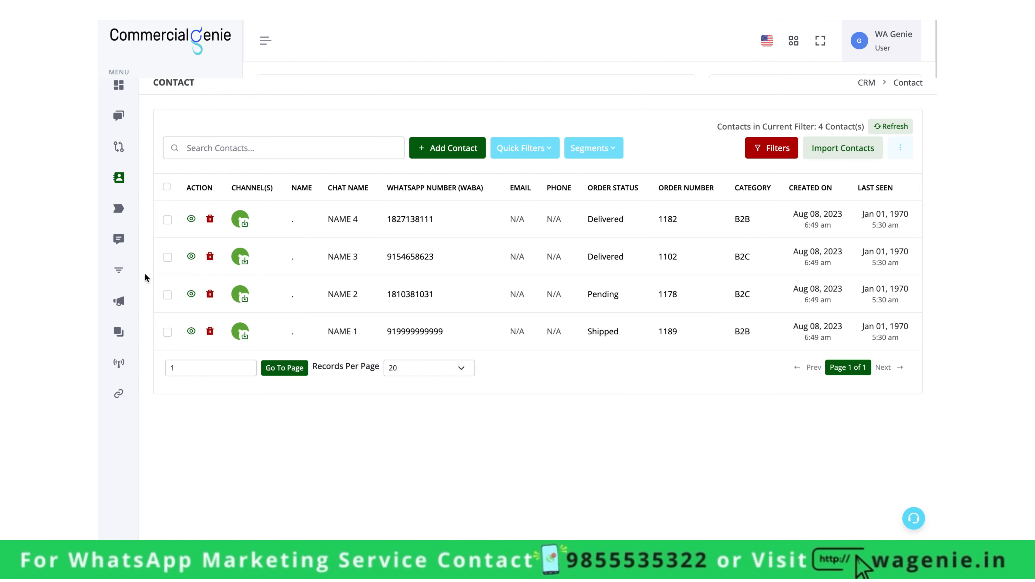
Step: Create a new campaign and name it "test"
mouse_move(101, 264)
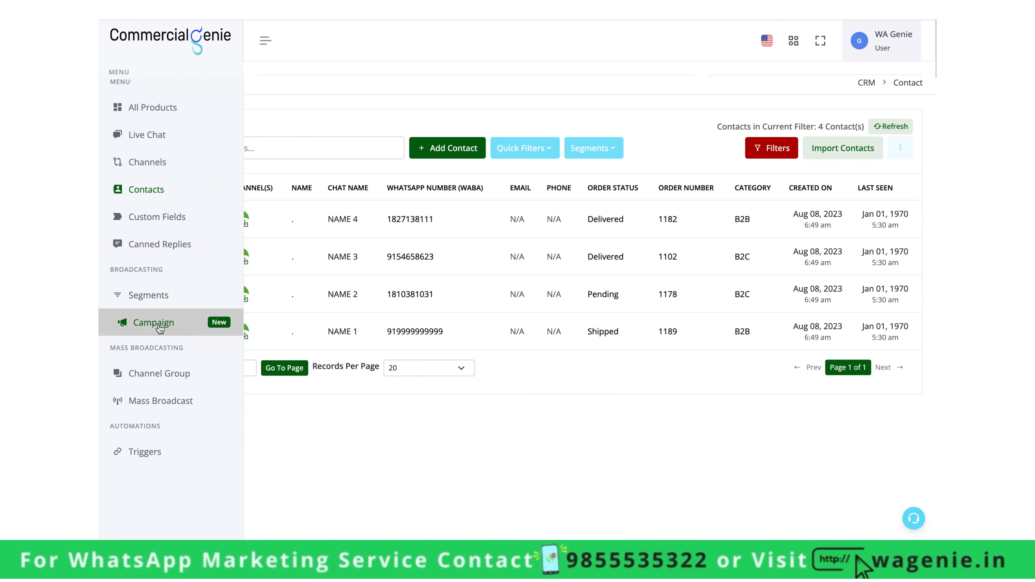
left_click(139, 325)
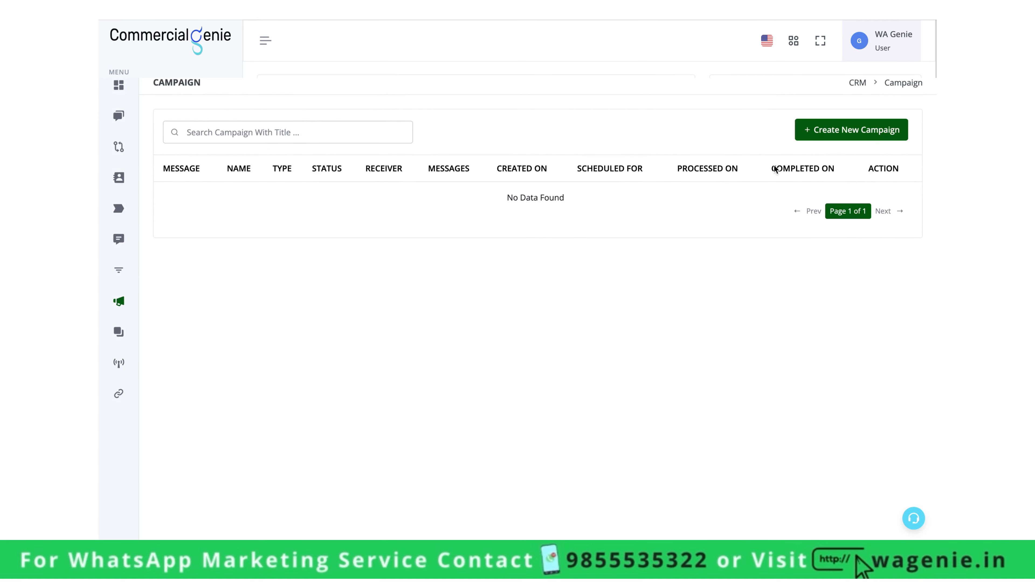
left_click(835, 131)
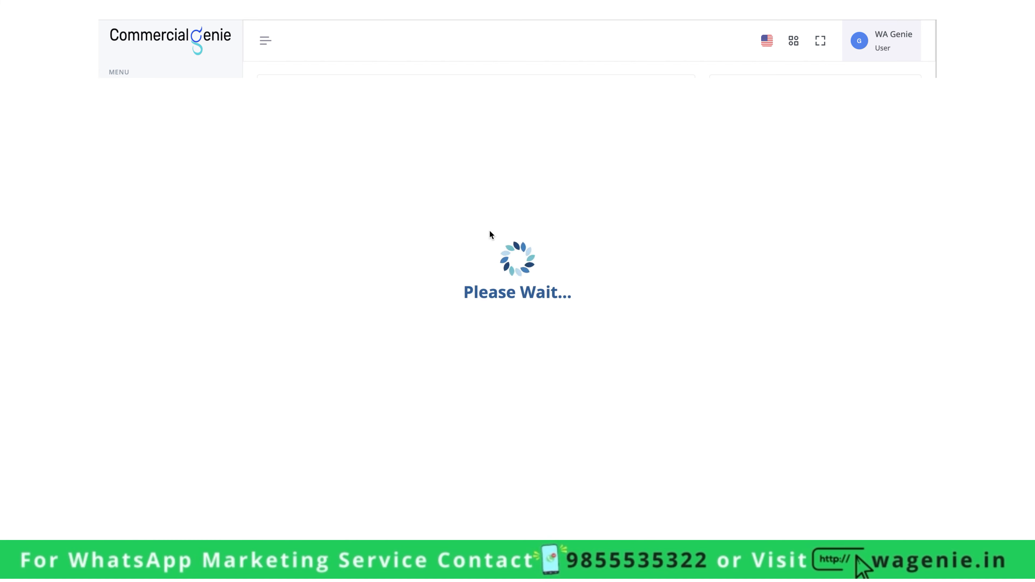
left_click(424, 137)
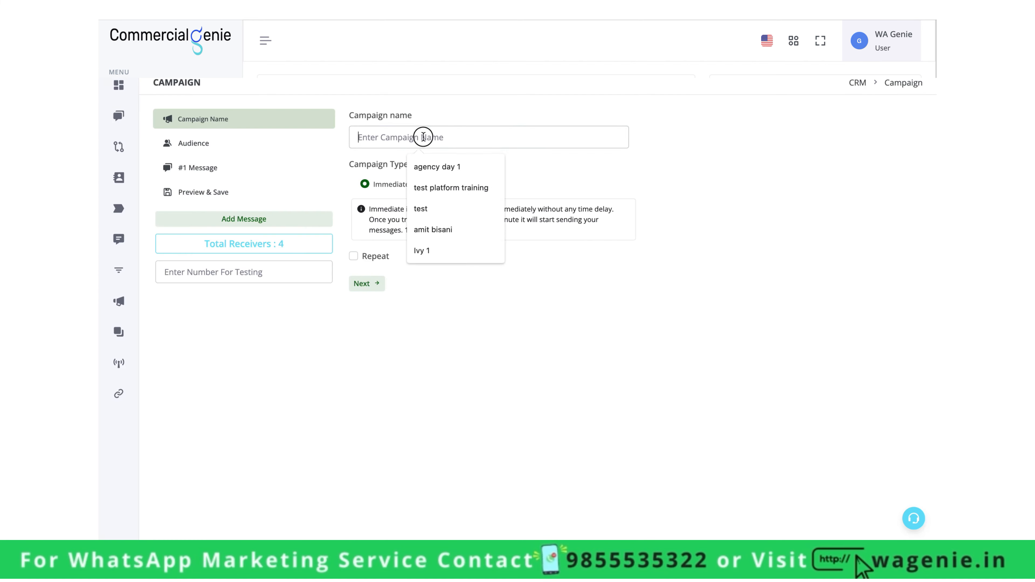
type("test")
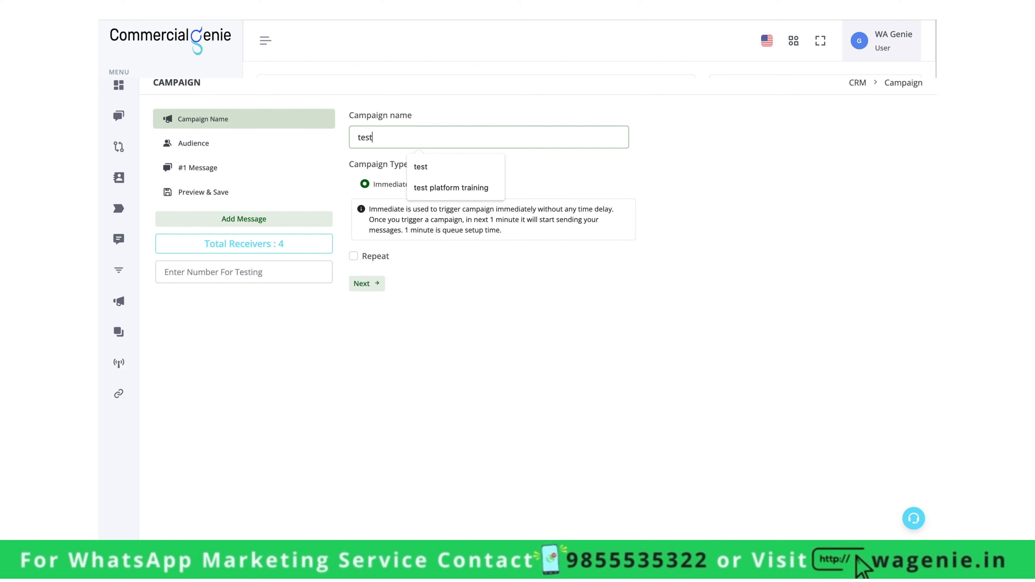
left_click(589, 190)
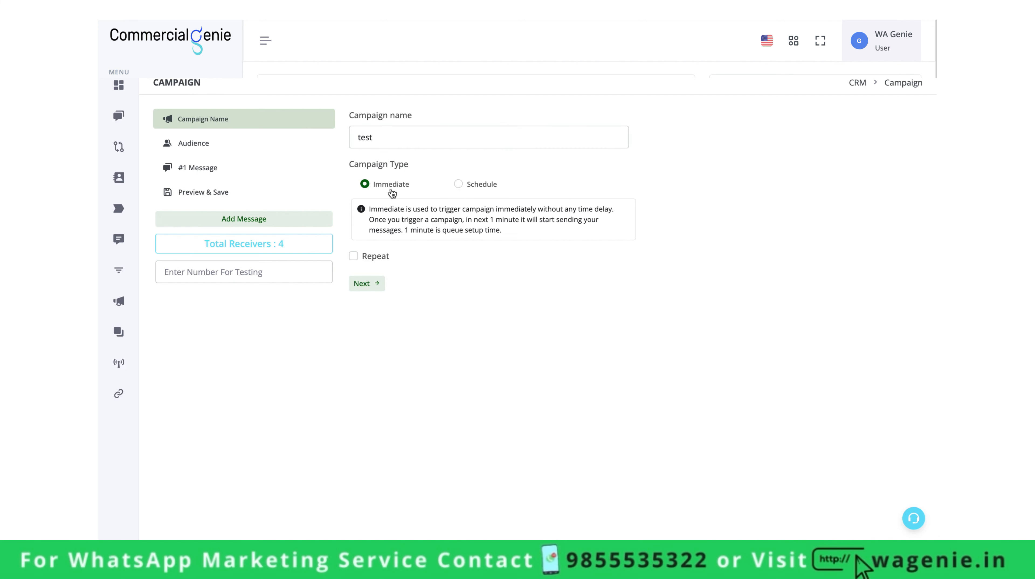
left_click(479, 187)
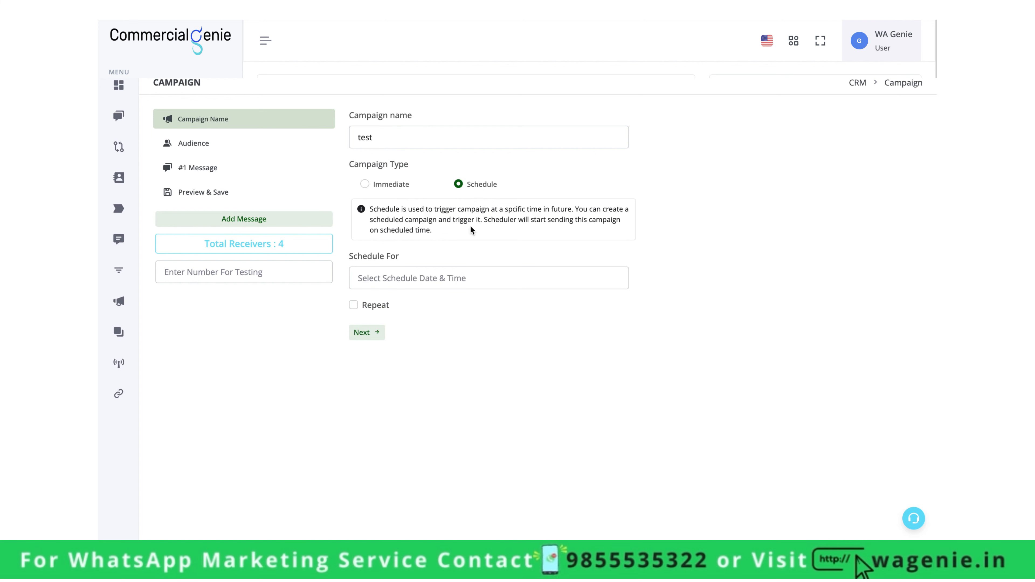
left_click(451, 276)
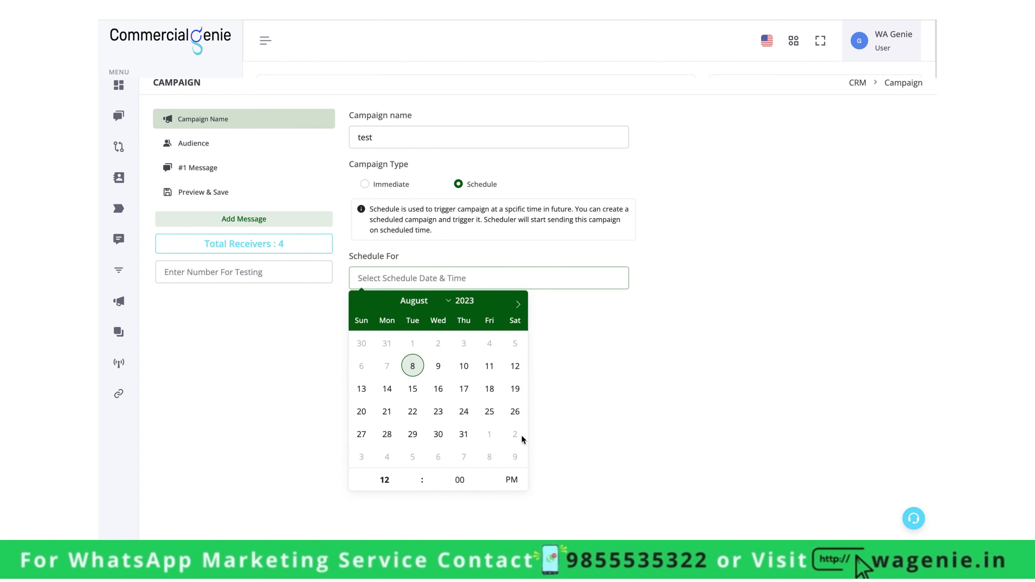
left_click(668, 391)
left_click(391, 185)
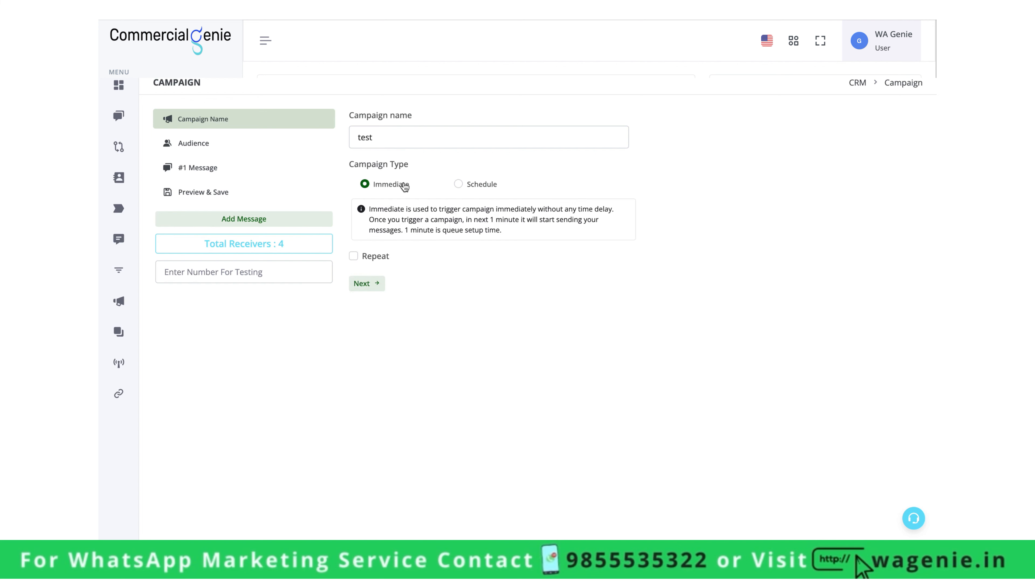
Step: Set the campaign's audience to Segmented instead of all contacts from the CRM
left_click(236, 144)
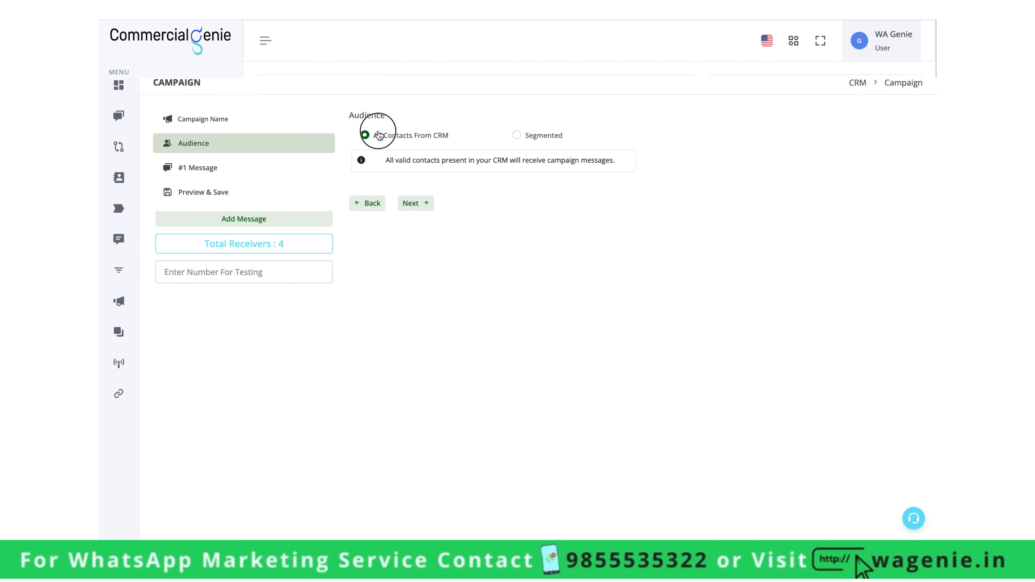
left_click(531, 139)
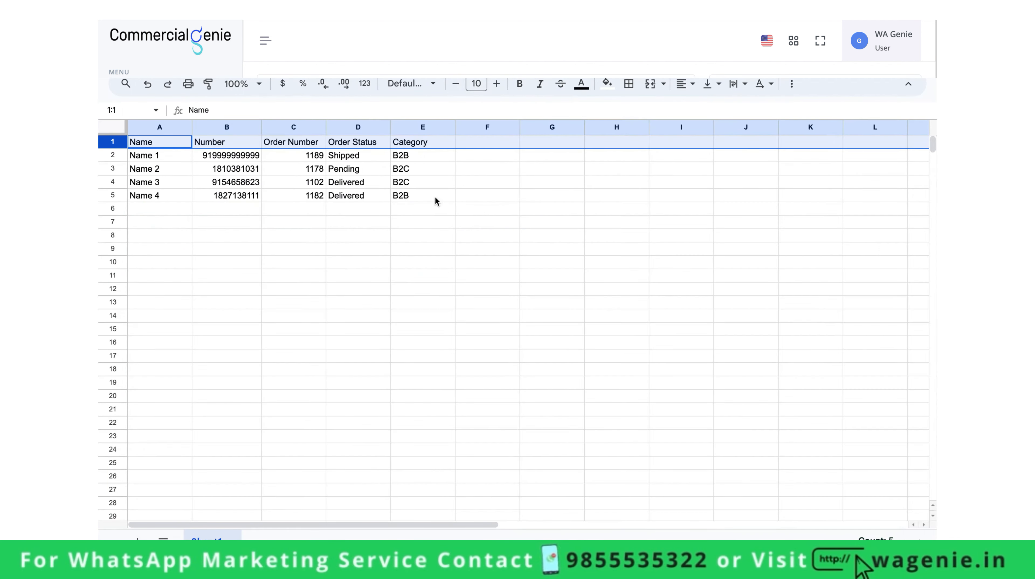
Step: Switch to the source spreadsheet and check which contacts have B2C in the Category column
left_click(430, 173)
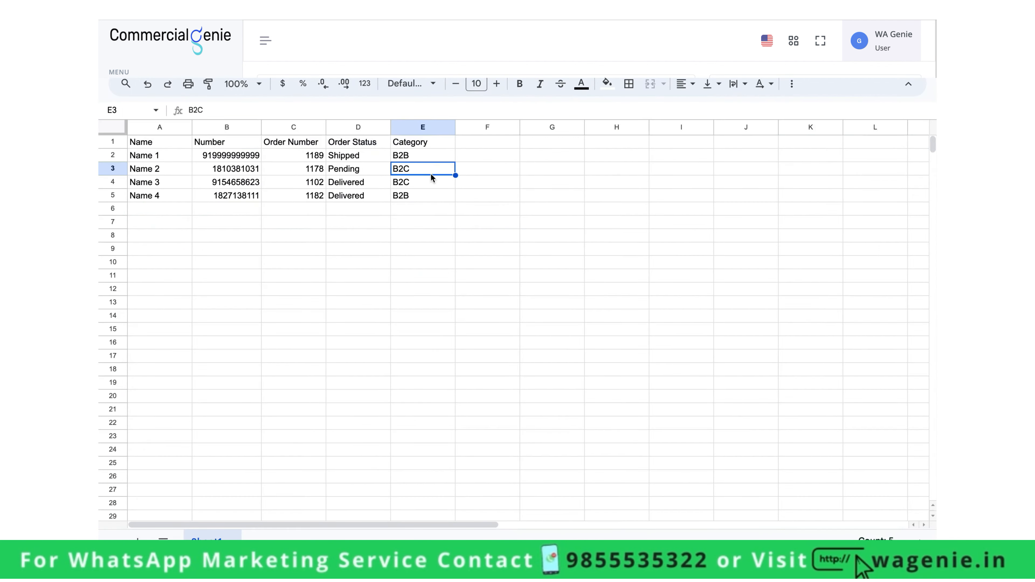
left_click(417, 187)
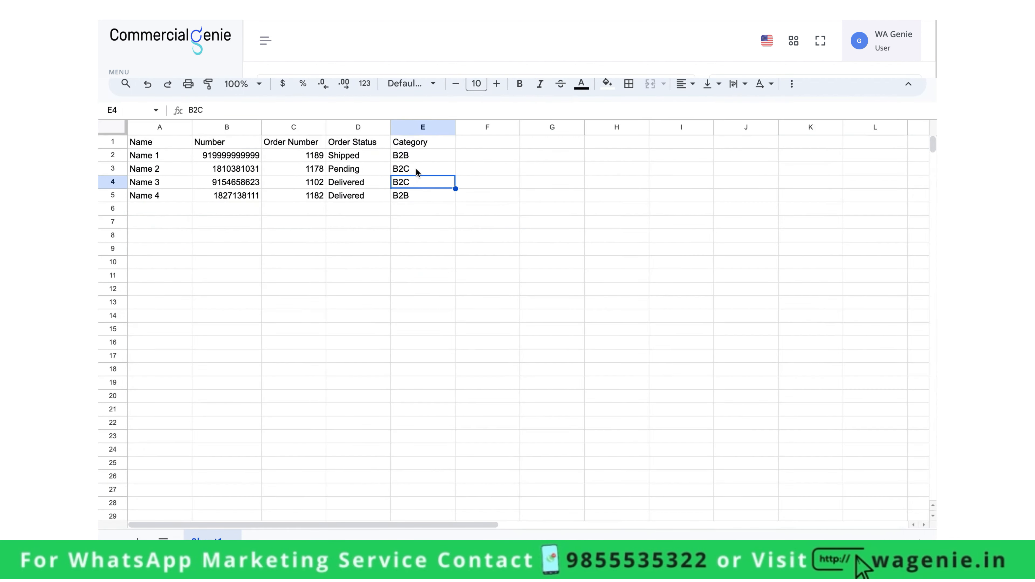
left_click(416, 169)
left_click(415, 184)
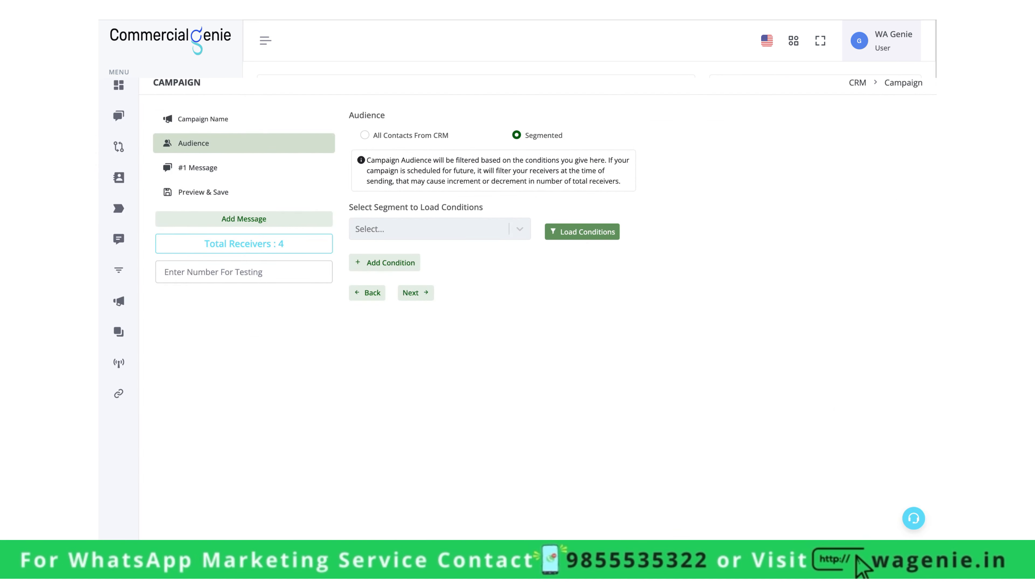
Step: Add an audience condition to the campaign so that the custom field category is B2C
left_click(408, 262)
left_click(410, 285)
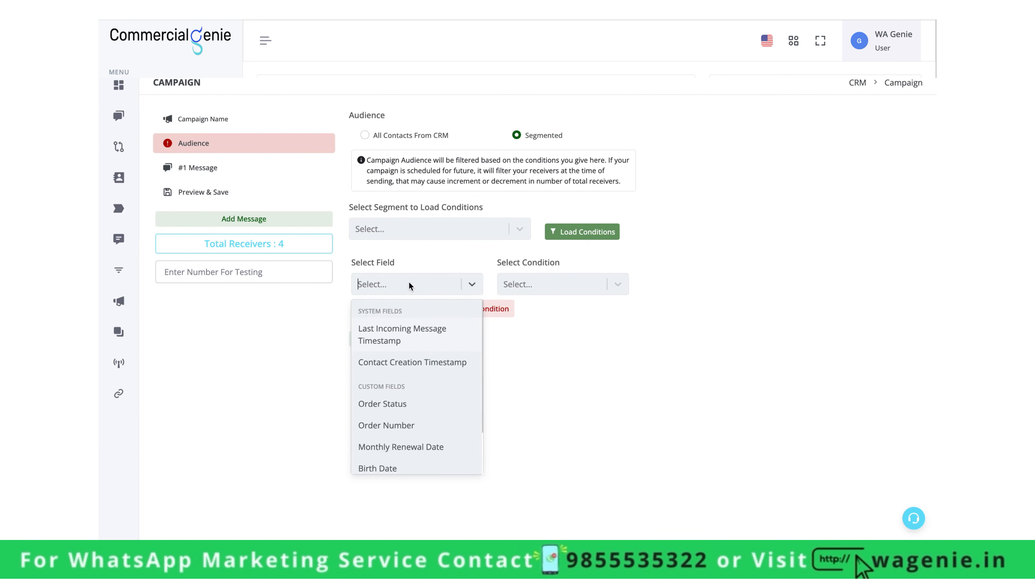
scroll(407, 408, "down", 1)
scroll(406, 412, "up", 1)
scroll(406, 414, "down", 1)
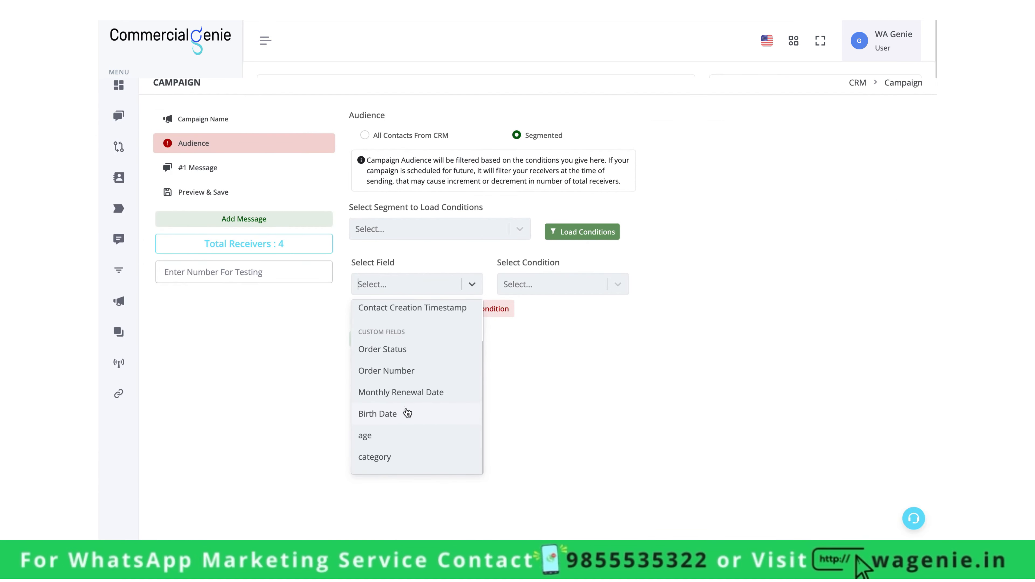
left_click(398, 464)
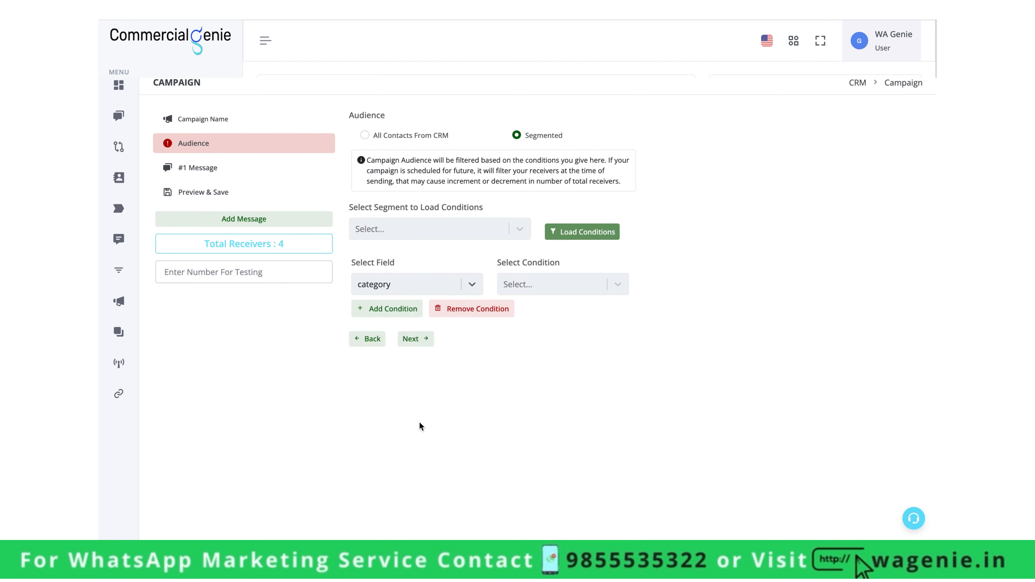
left_click(560, 285)
left_click(538, 435)
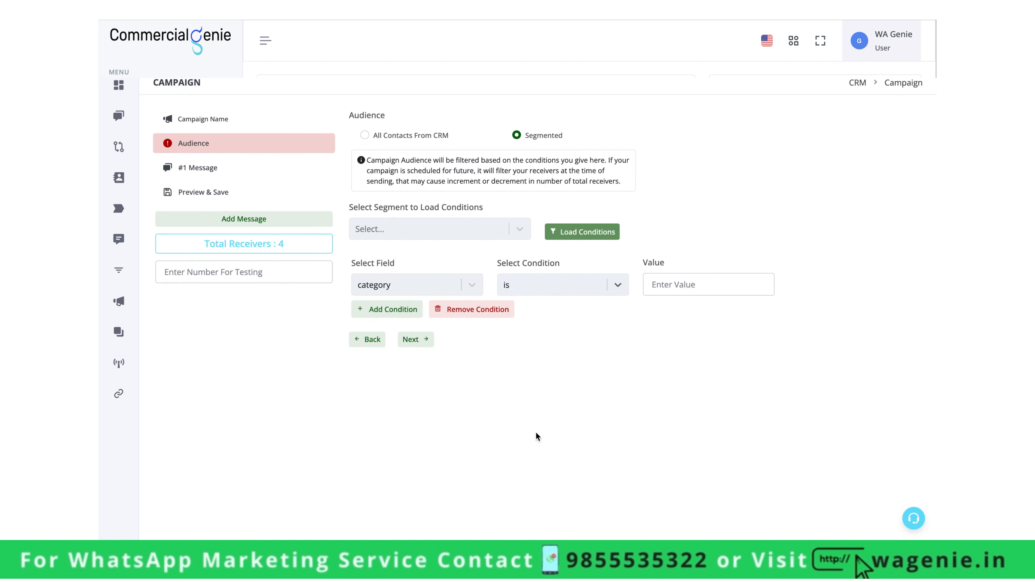
left_click(653, 280)
type("B2C")
left_click_drag(675, 284, 650, 285)
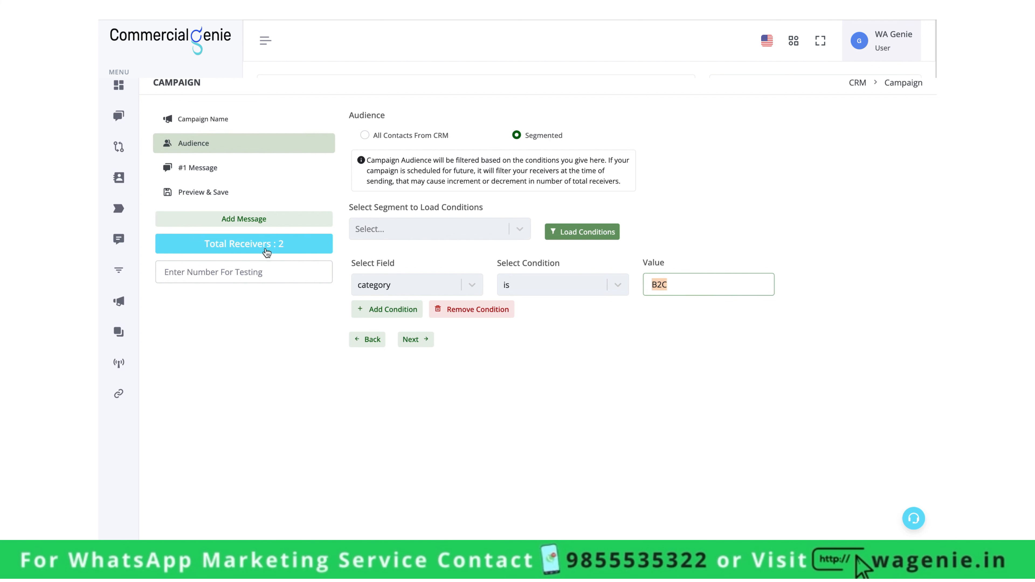
Step: Check which saved segments can be loaded as conditions for the campaign audience
left_click(661, 351)
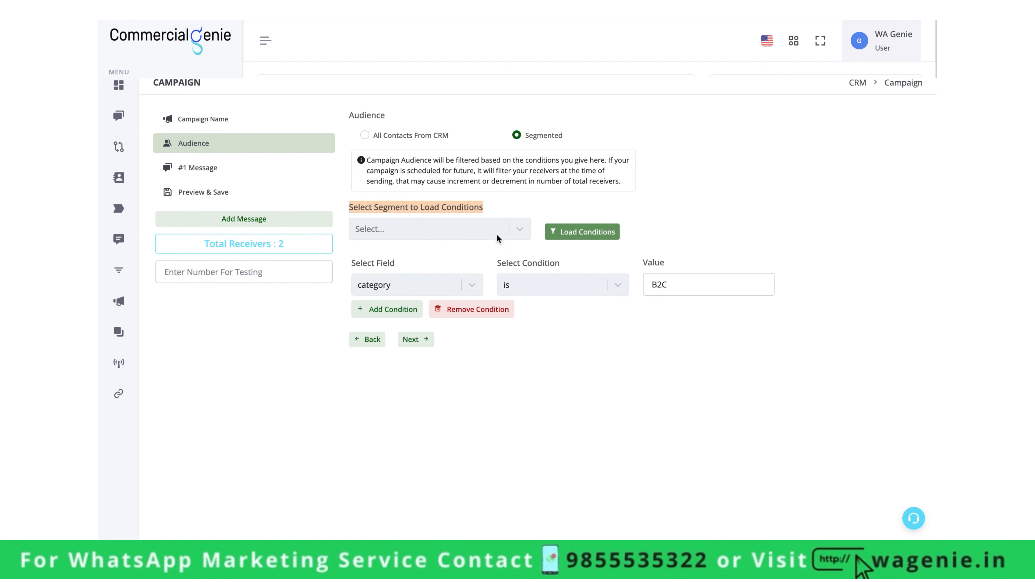
left_click(438, 229)
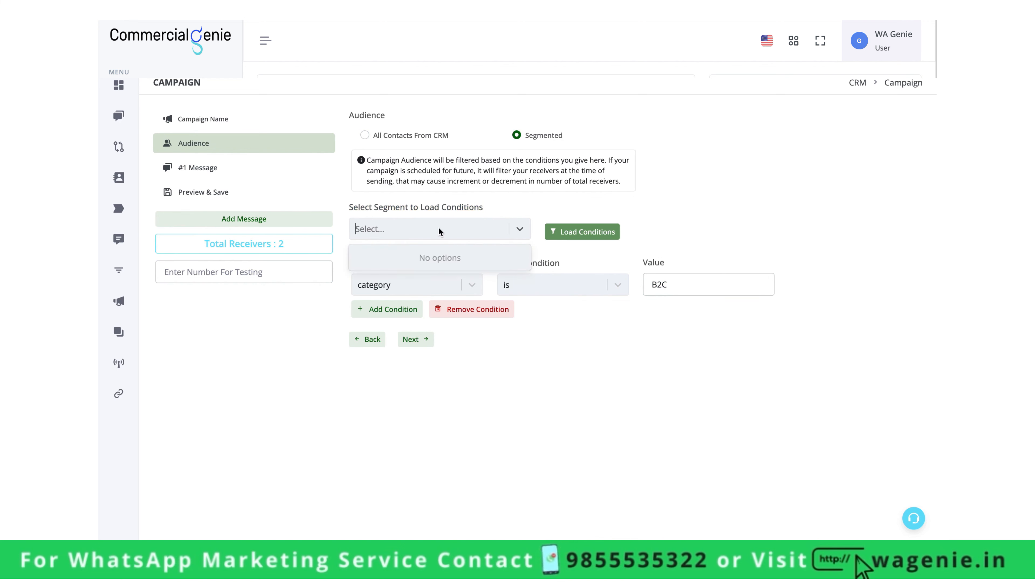
left_click(603, 202)
Step: Go to the Segments page and start a new segment titled "B2B"
mouse_move(155, 213)
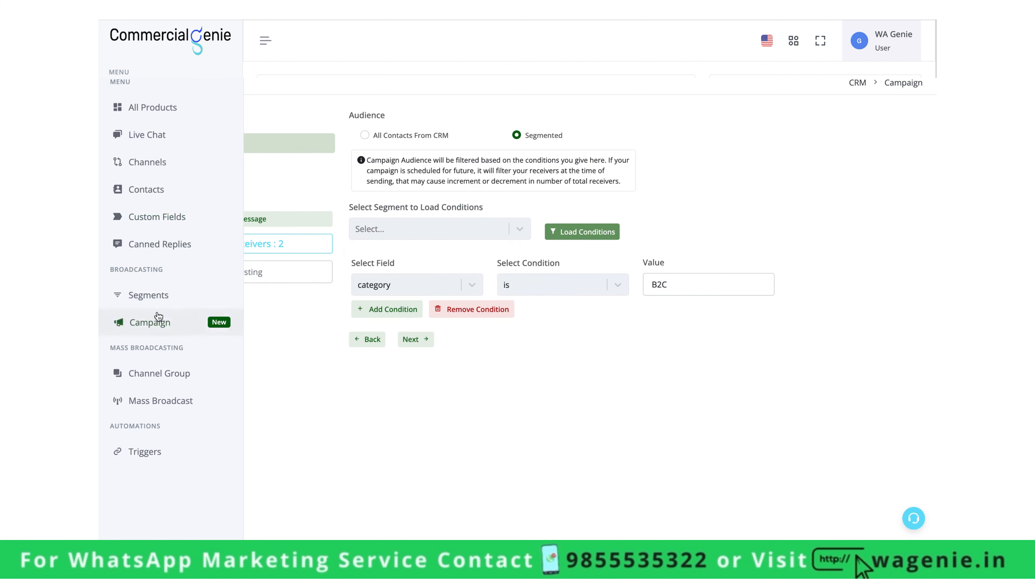
left_click(160, 300)
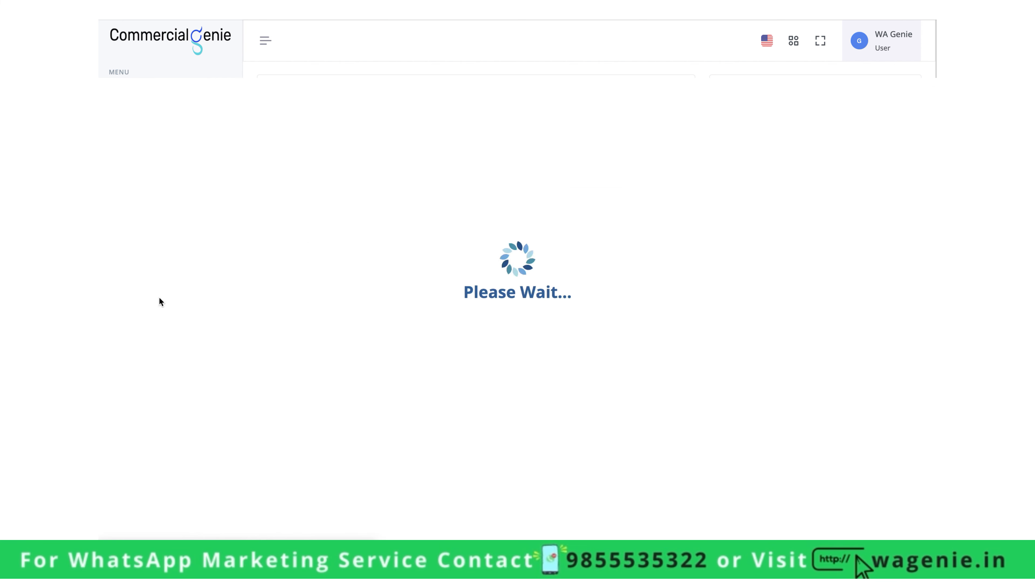
left_click(862, 130)
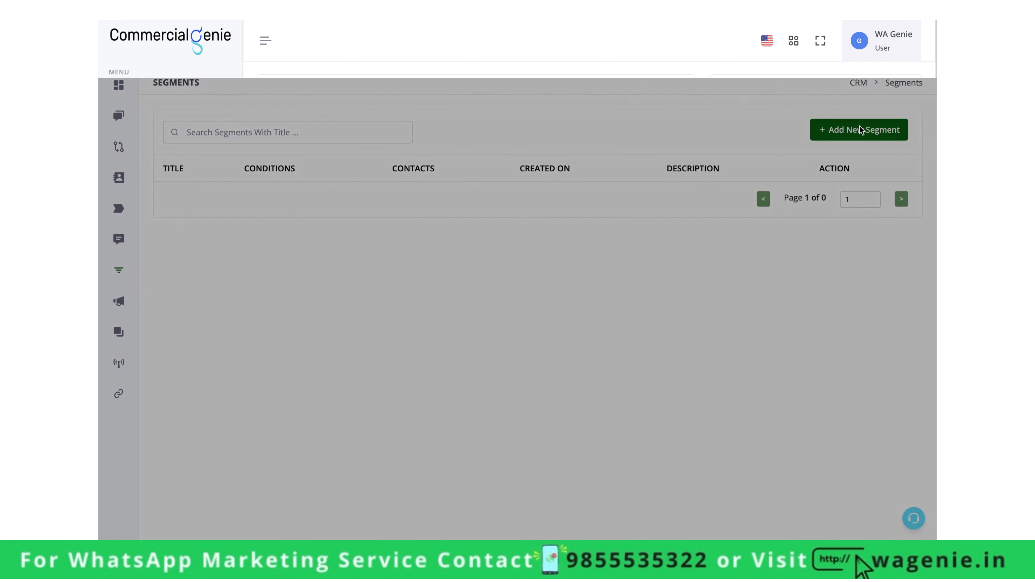
left_click(393, 257)
type("B2B")
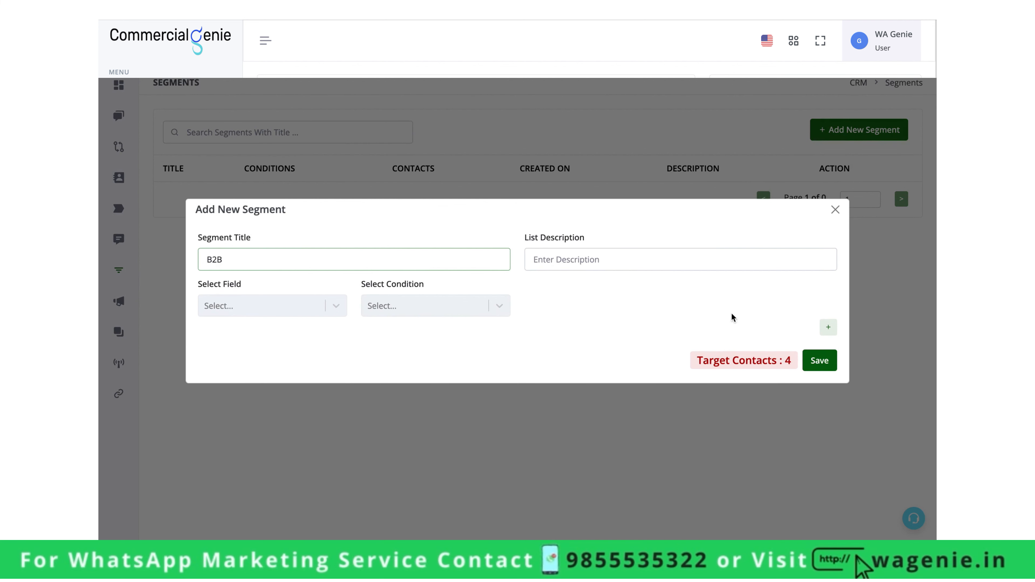
Step: Set the segment's condition to category is B2B and save the segment
left_click(300, 306)
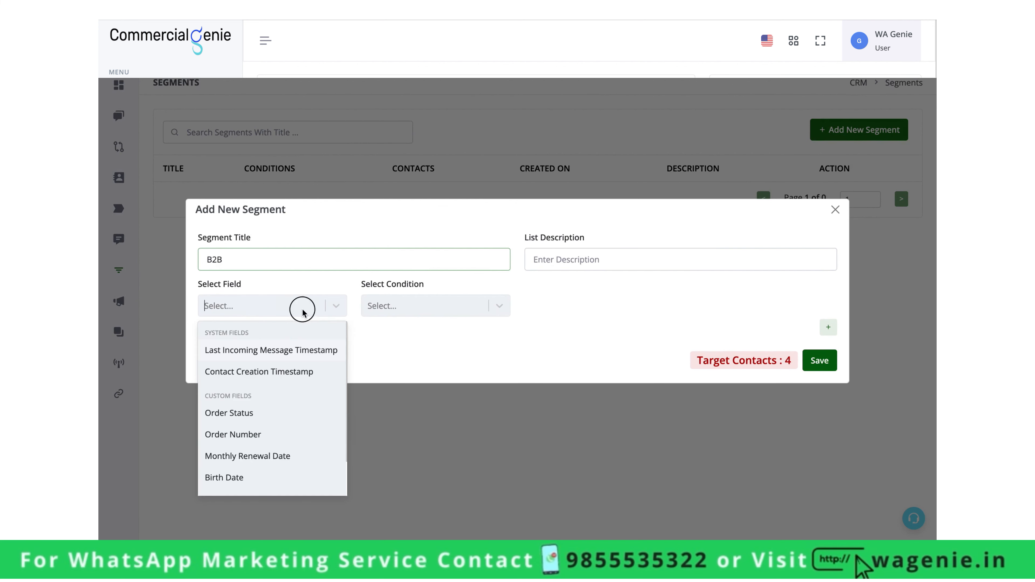
scroll(267, 457, "down", 1)
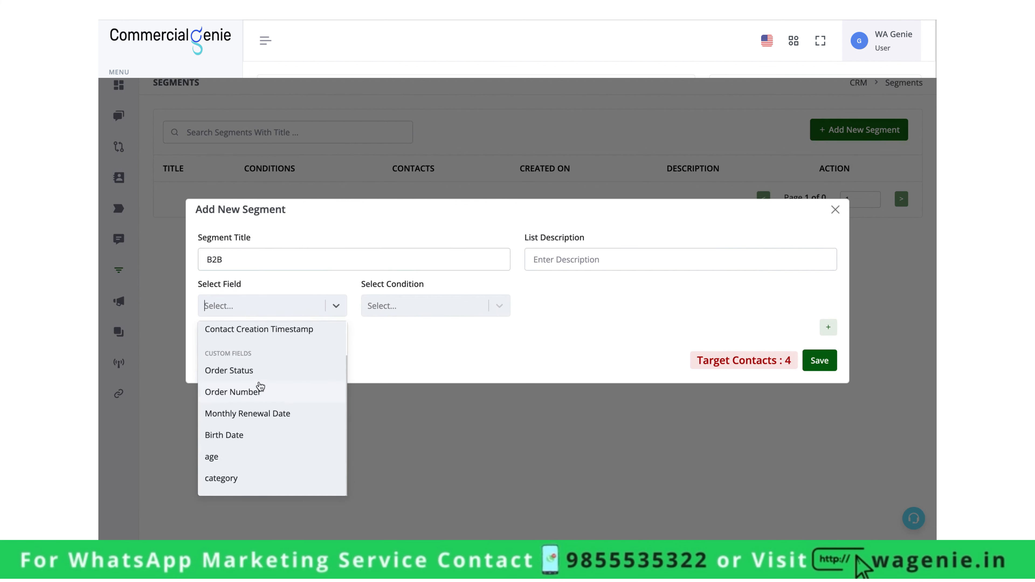
left_click(252, 486)
left_click(415, 306)
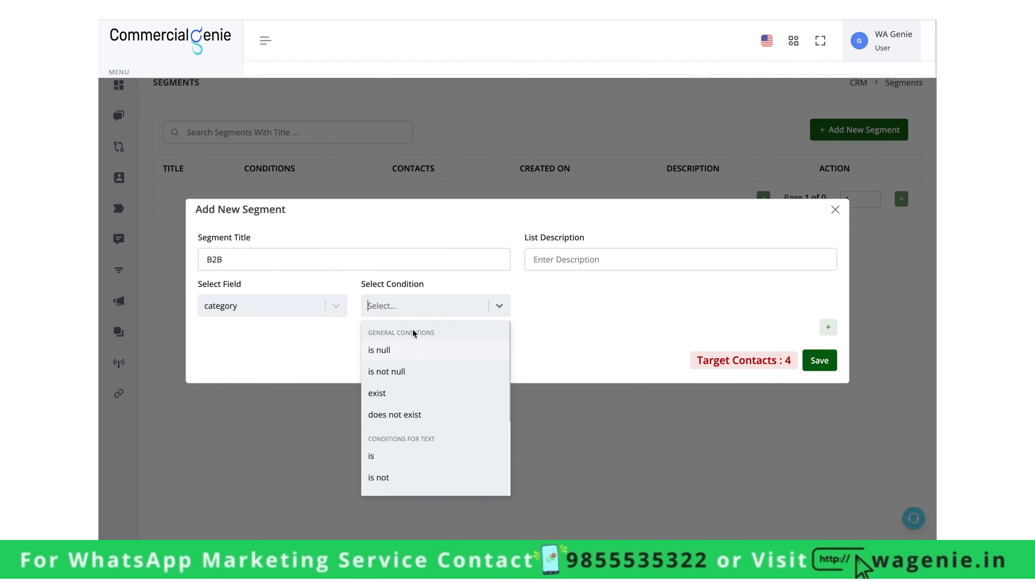
left_click(408, 462)
left_click(547, 306)
type("B2b")
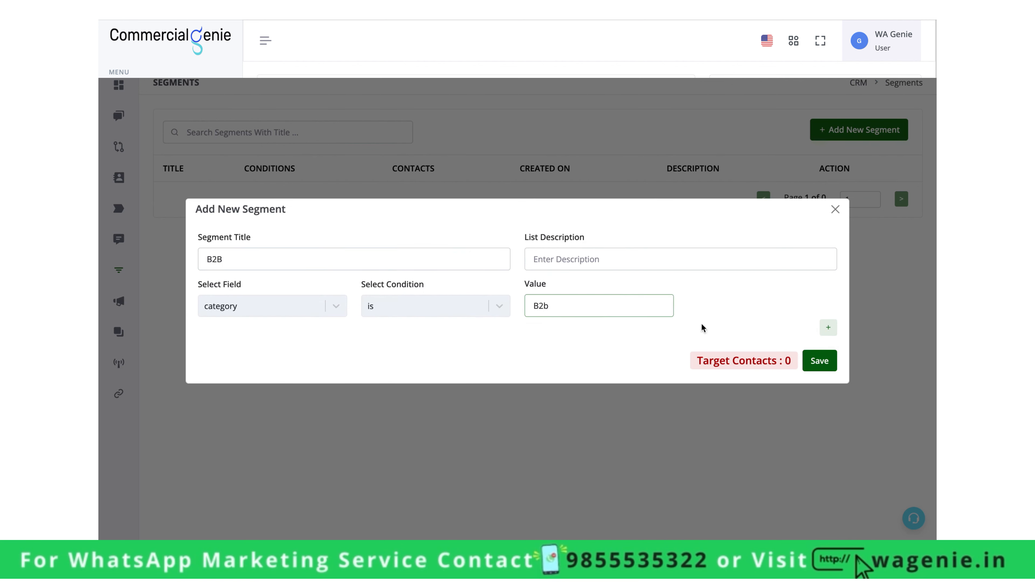
key("BackSpace")
type("B")
triple_click(775, 361)
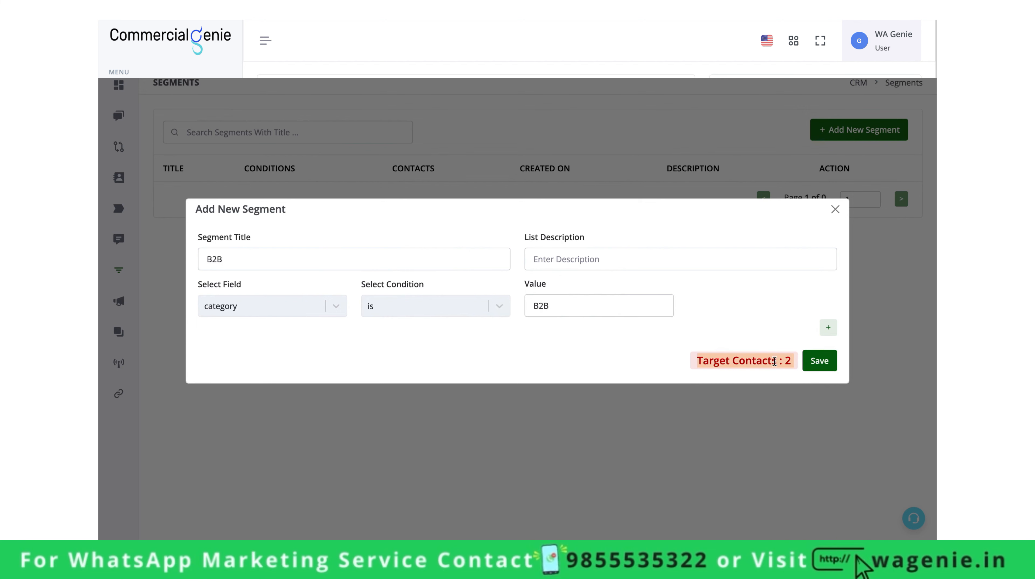
left_click(818, 361)
left_click(515, 345)
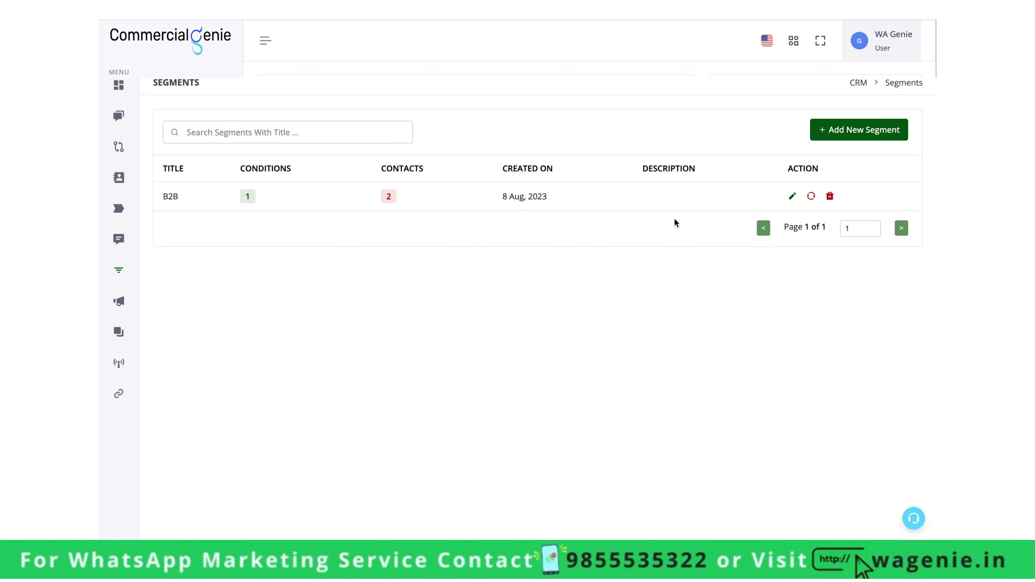
Step: Create and save another segment titled "B2C" with the condition category is B2C
left_click(826, 131)
left_click(291, 257)
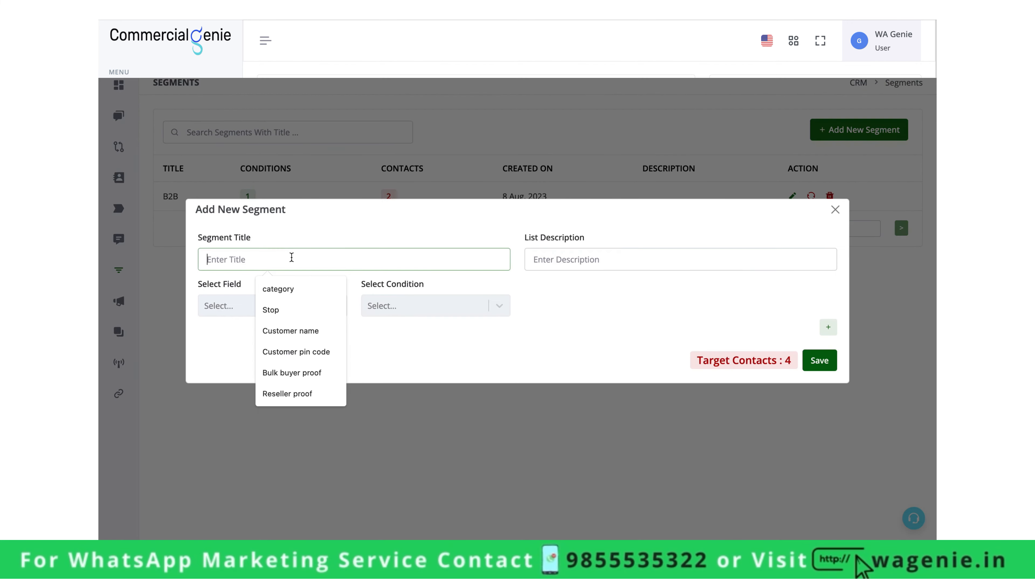
type("B2C")
left_click(299, 306)
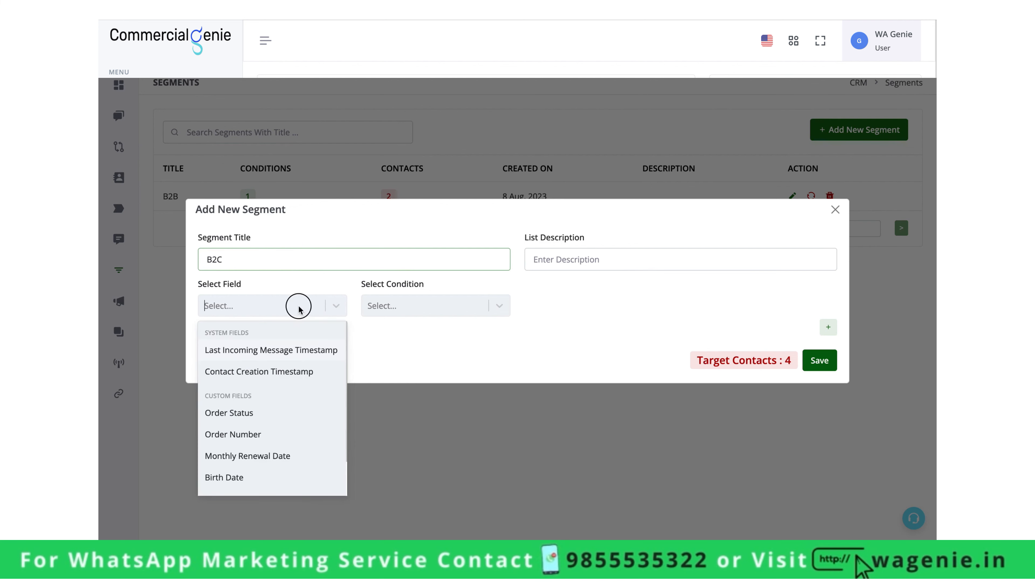
scroll(256, 483, "down", 1)
left_click(250, 480)
left_click(430, 315)
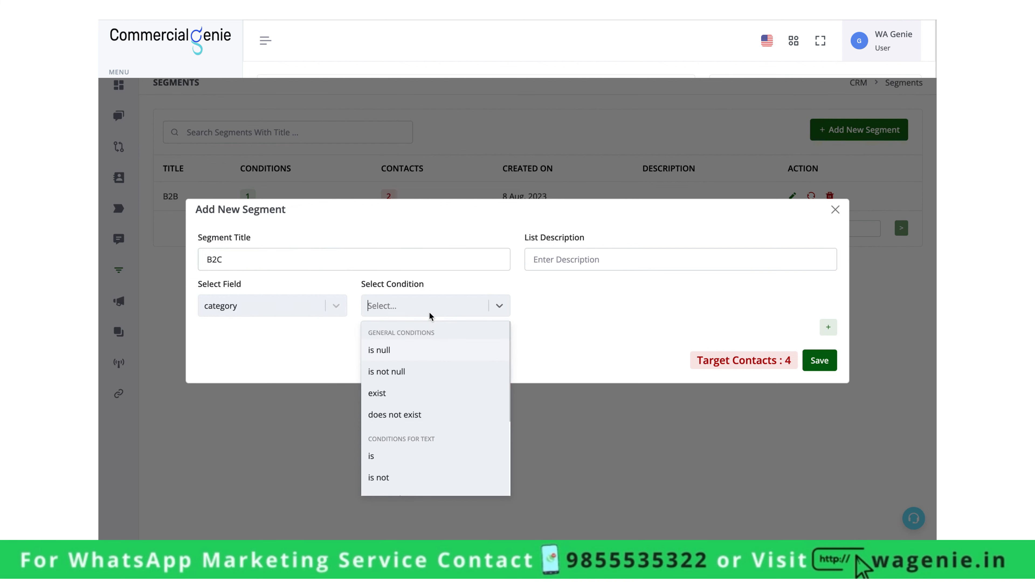
left_click(412, 455)
left_click(609, 305)
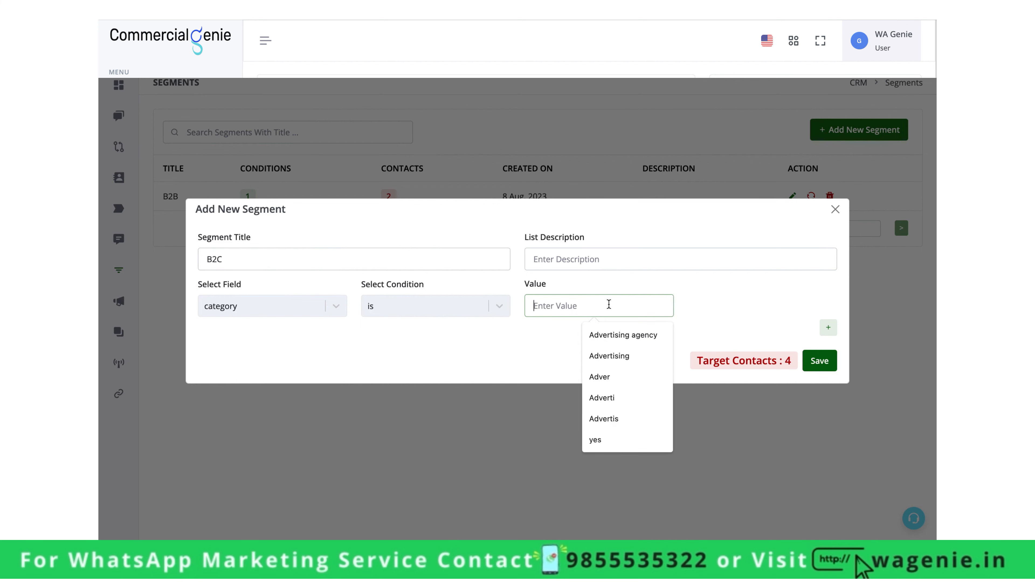
type("B2C")
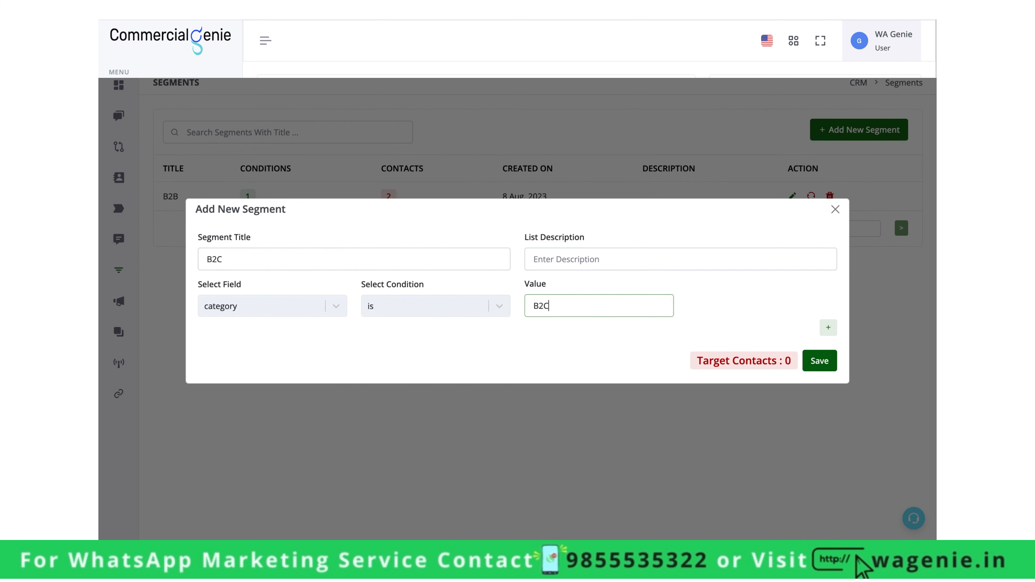
left_click(823, 359)
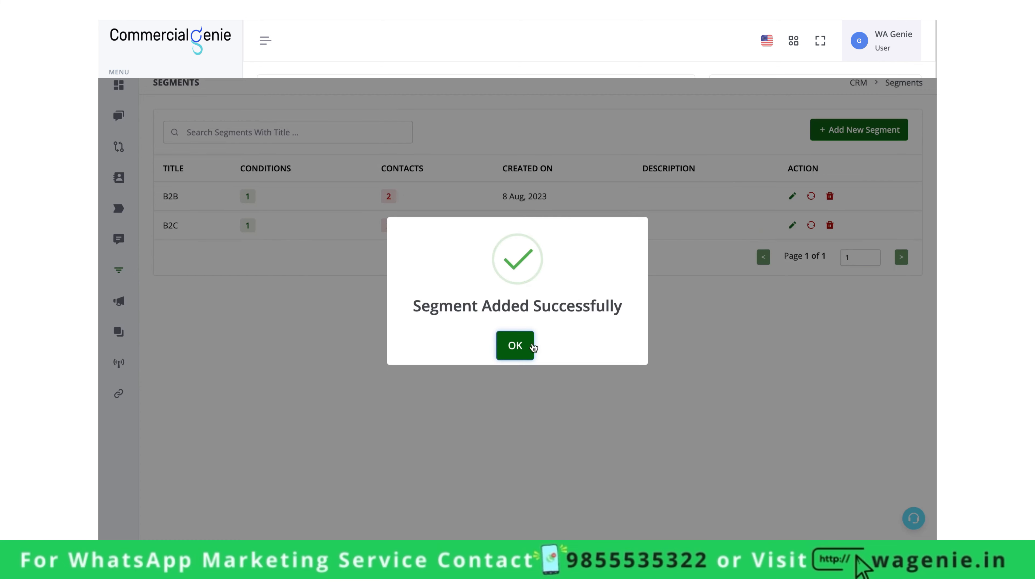
left_click(515, 346)
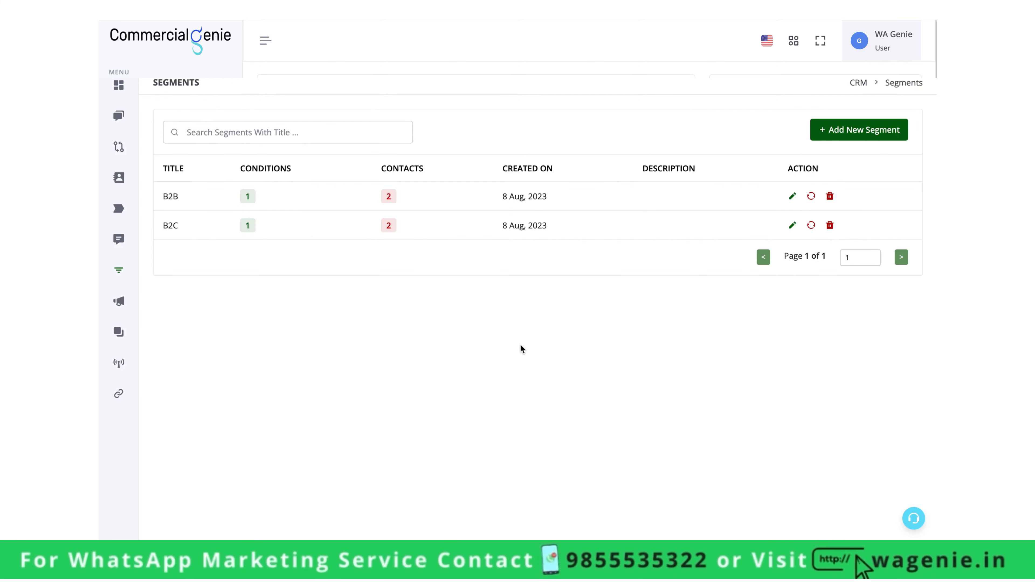
Step: Start a third segment without a title and set its first condition to category is B2B
left_click(844, 134)
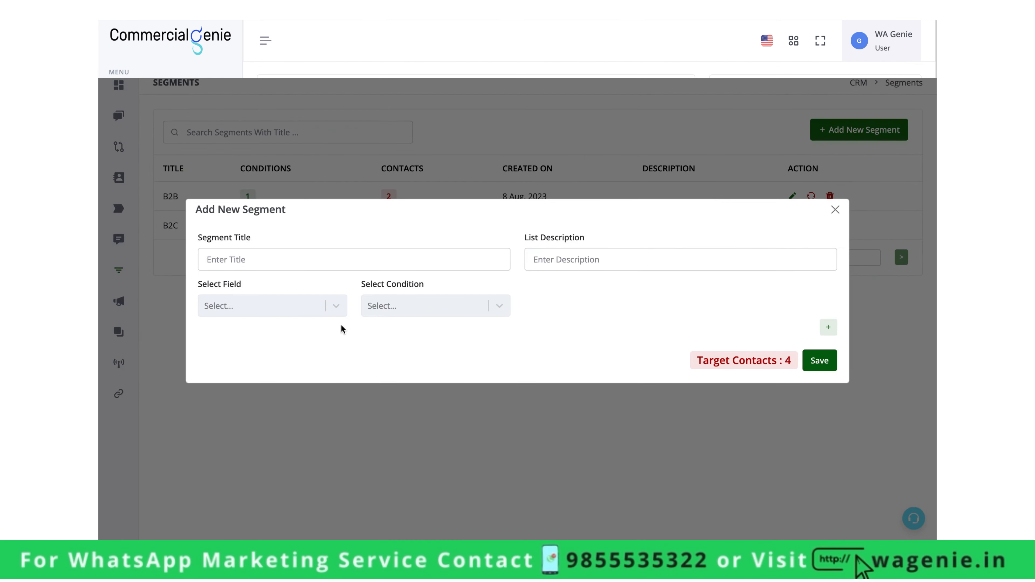
left_click(330, 306)
scroll(289, 423, "down", 1)
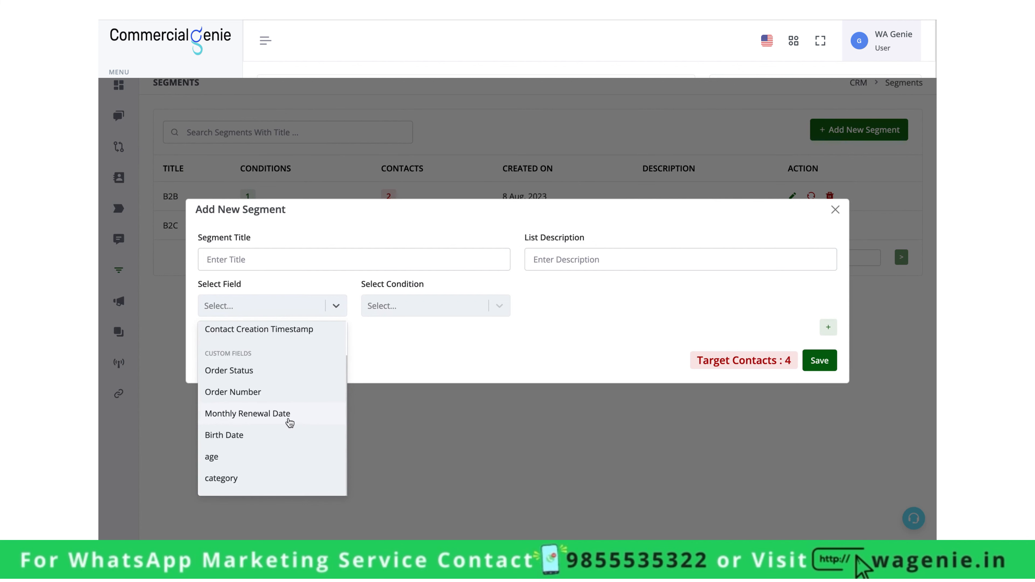
left_click(272, 479)
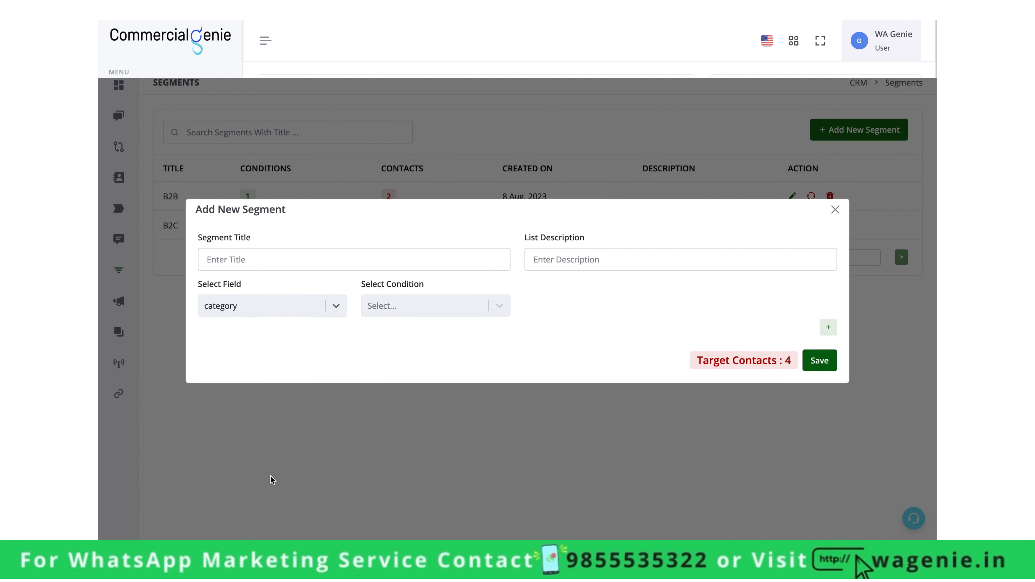
left_click(450, 315)
left_click(401, 455)
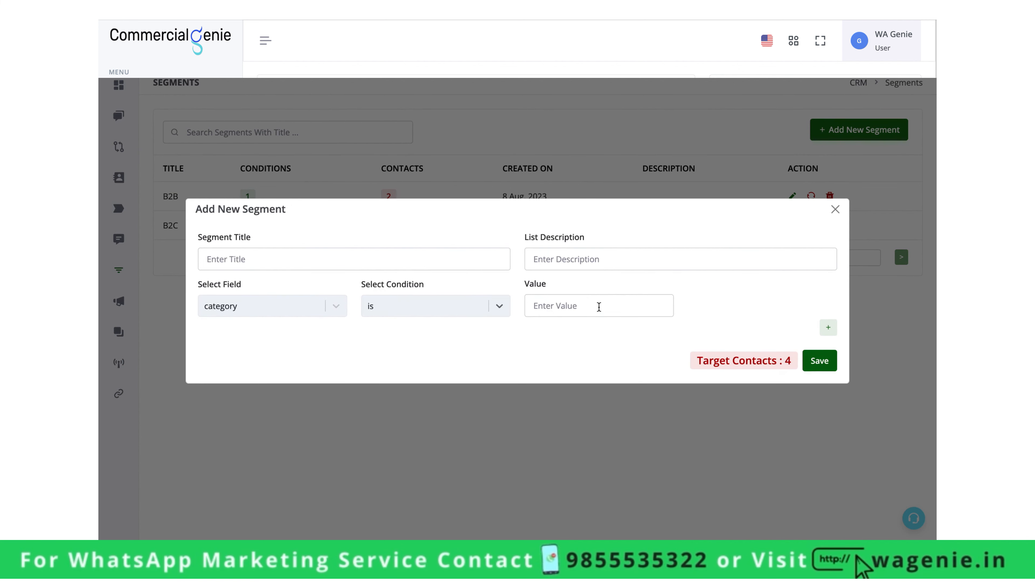
left_click(599, 306)
type("B2C")
key("BackSpace")
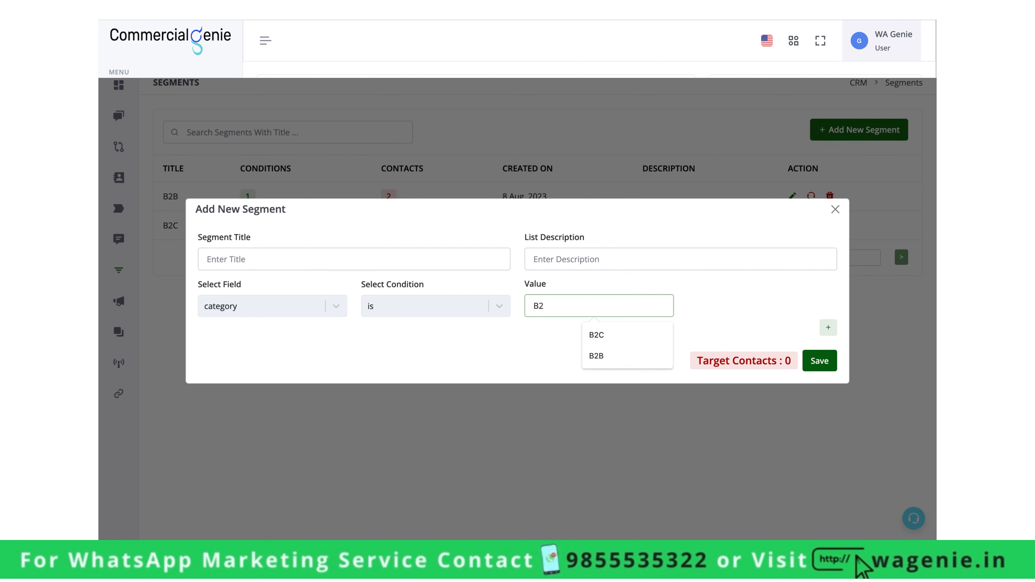
type("B")
Step: Add a second condition to the new segment and join it with the OR operator
left_click(829, 327)
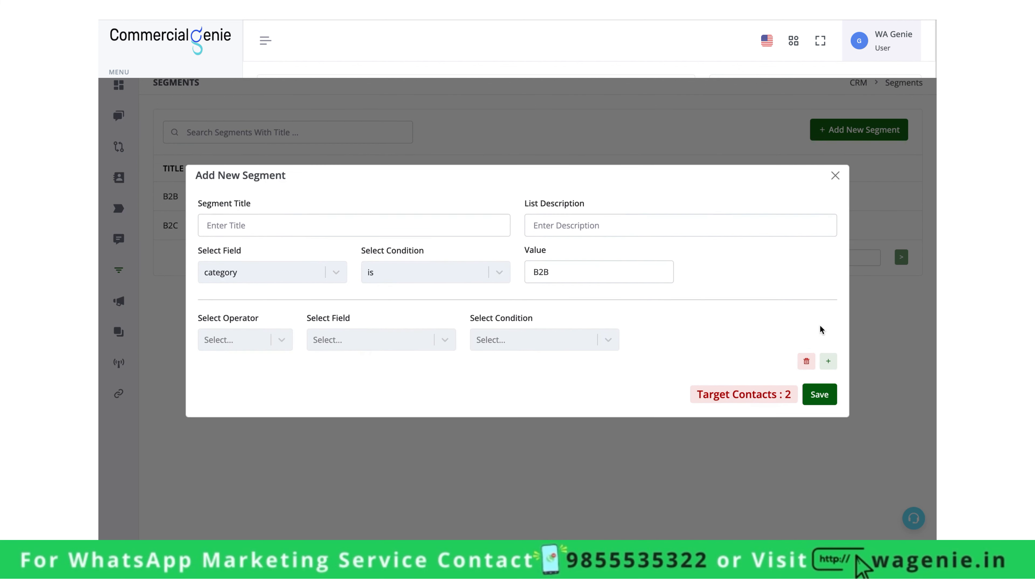
left_click(239, 339)
left_click(231, 368)
left_click(368, 341)
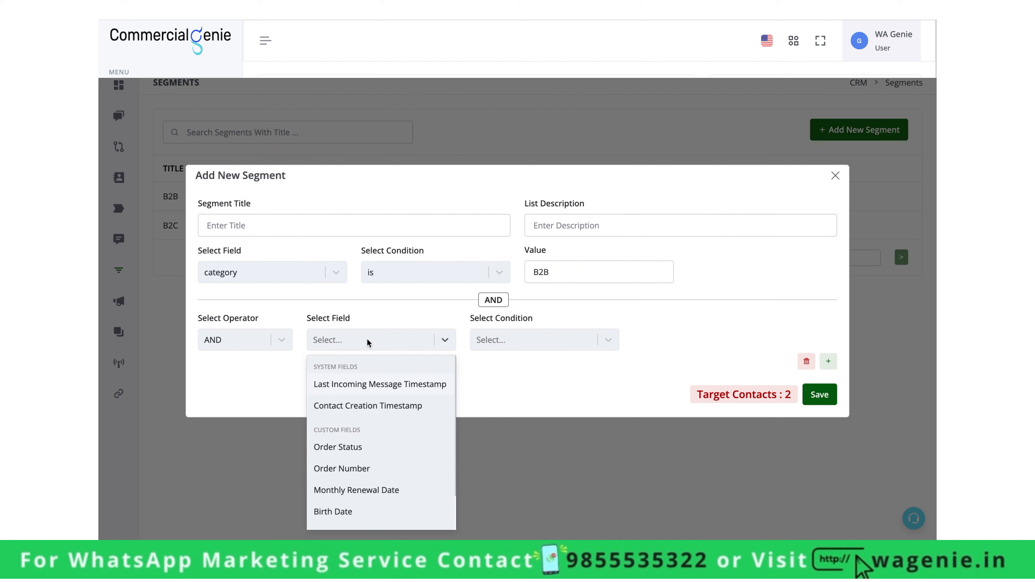
left_click(250, 341)
left_click(241, 393)
Step: Set the segment's second condition to category is B2C
left_click(365, 342)
scroll(387, 513, "down", 3)
left_click(366, 515)
left_click(496, 344)
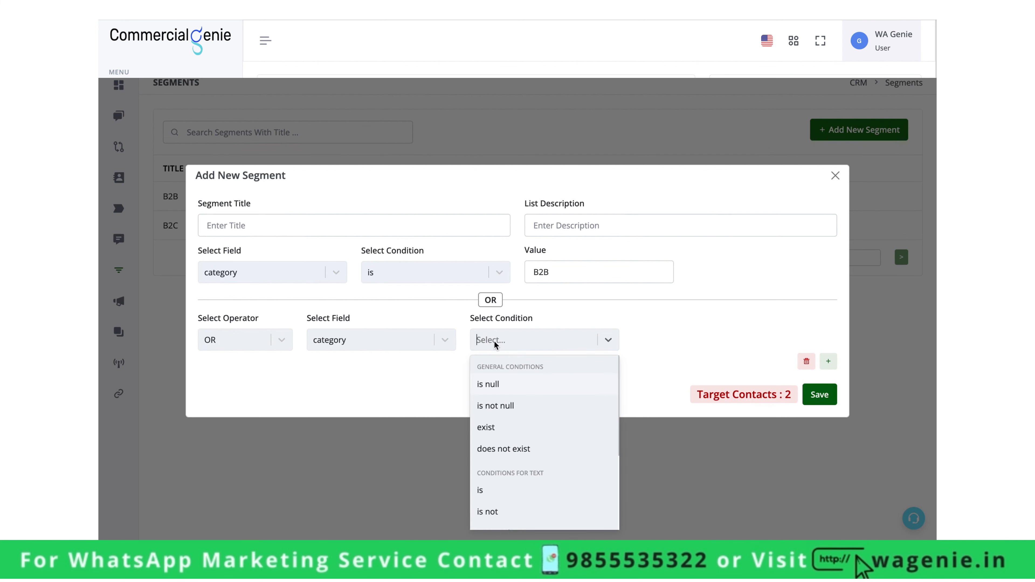
left_click(513, 491)
left_click(665, 340)
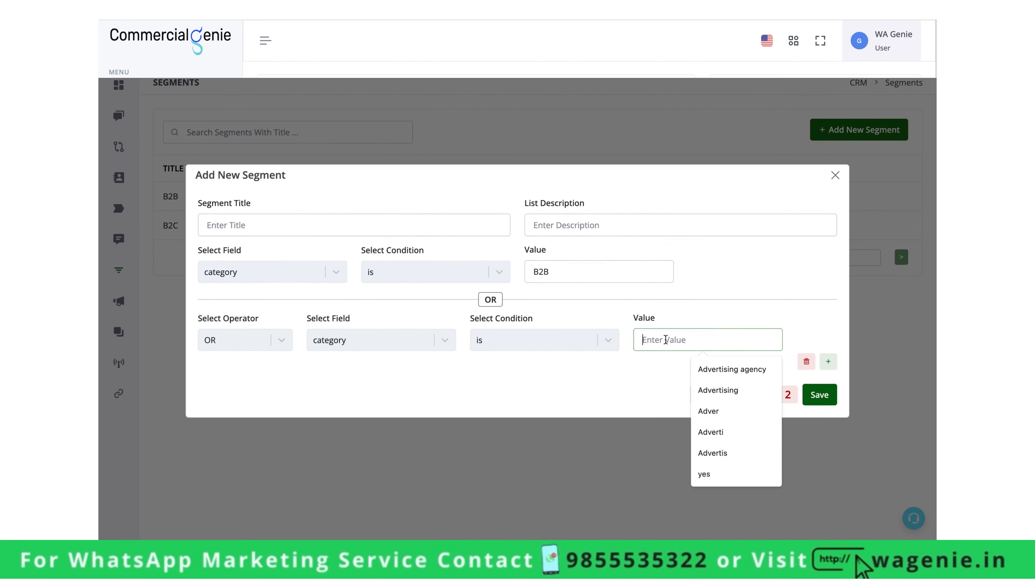
type("B2C")
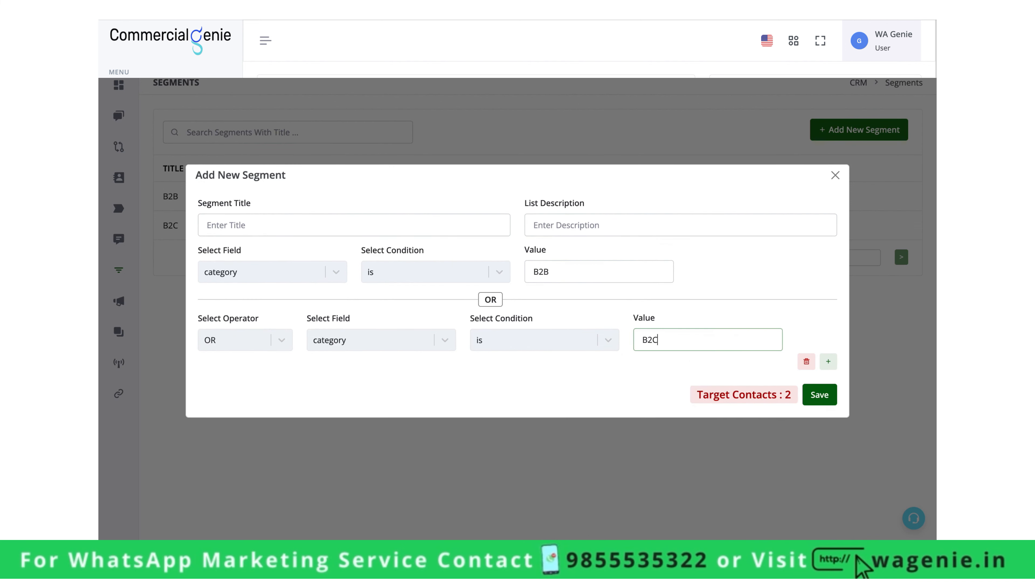
left_click(660, 383)
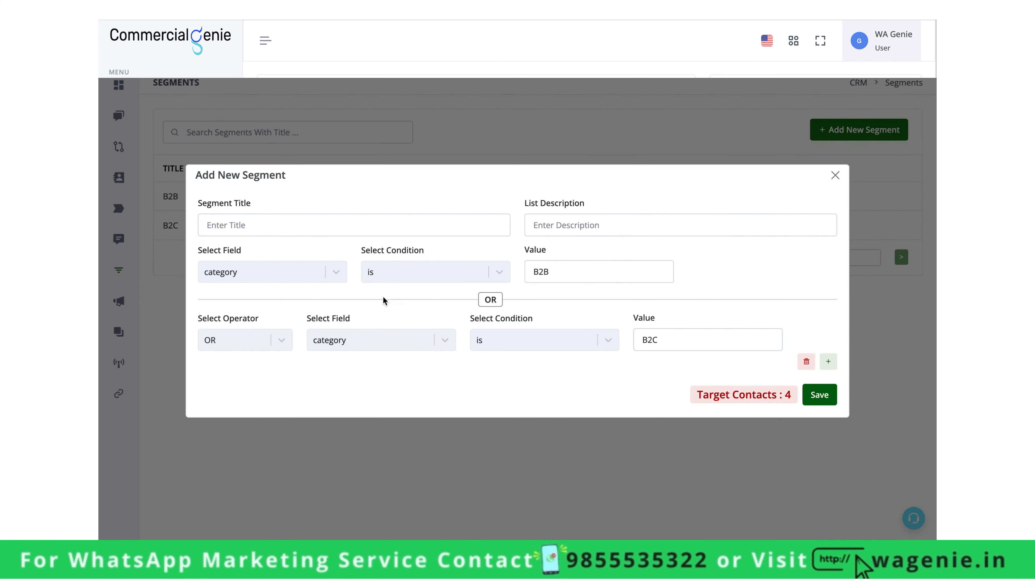
Step: Title the two-condition segment "B2B and B2C" and save it
left_click(253, 226)
type("B")
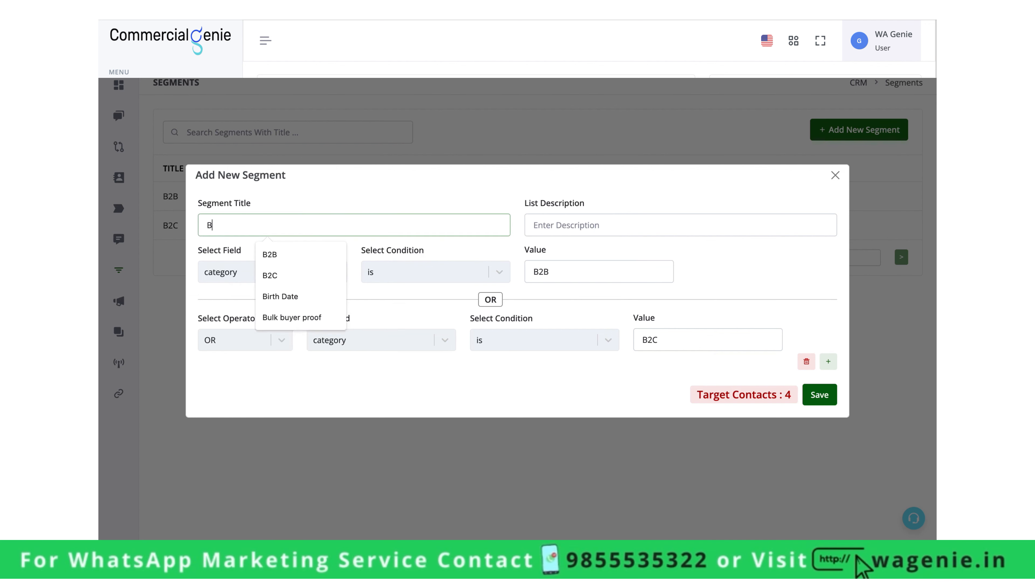
type("2B and B2C")
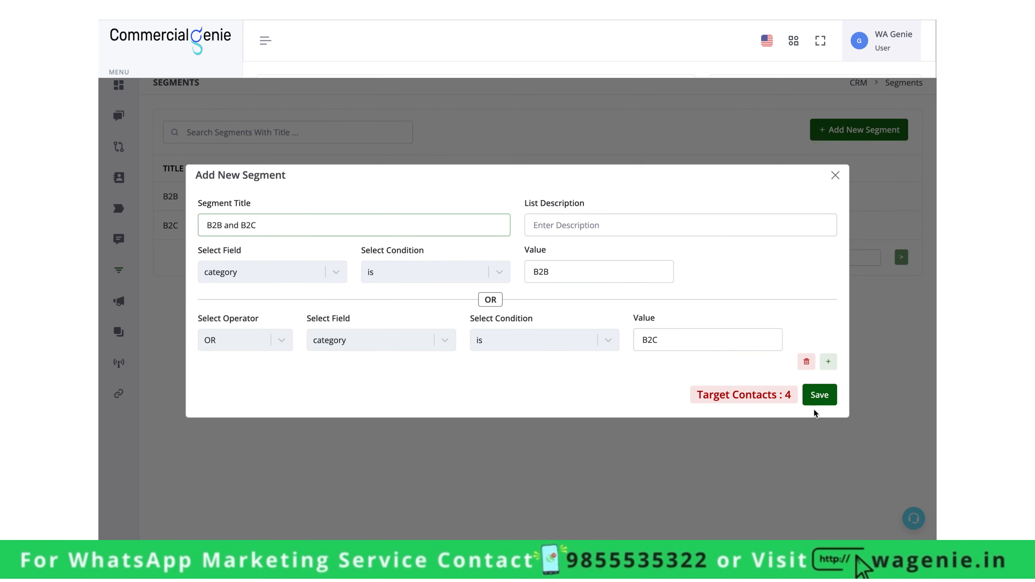
left_click(819, 395)
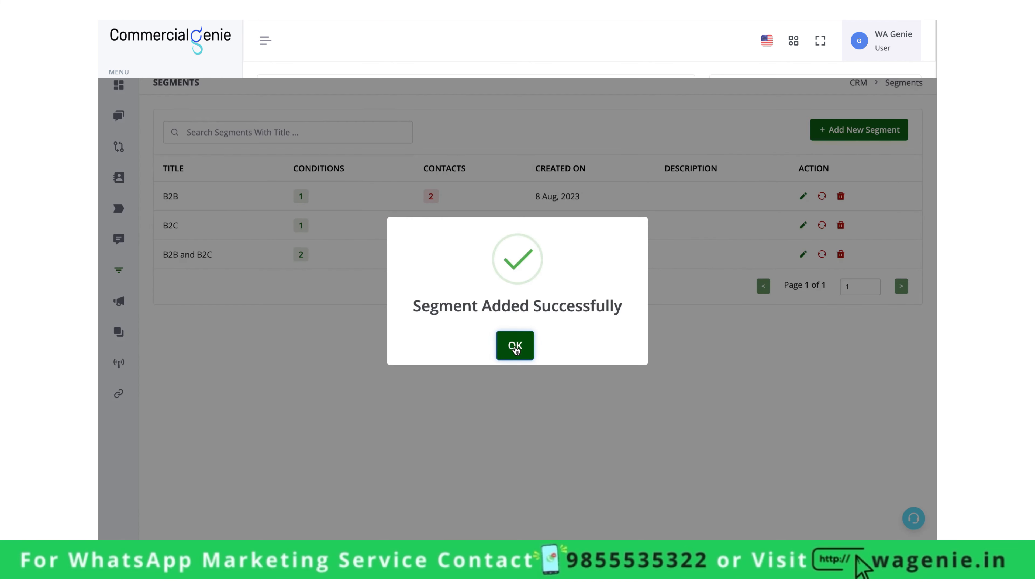
left_click(515, 347)
Step: Create a new immediate campaign named "Test"
mouse_move(110, 222)
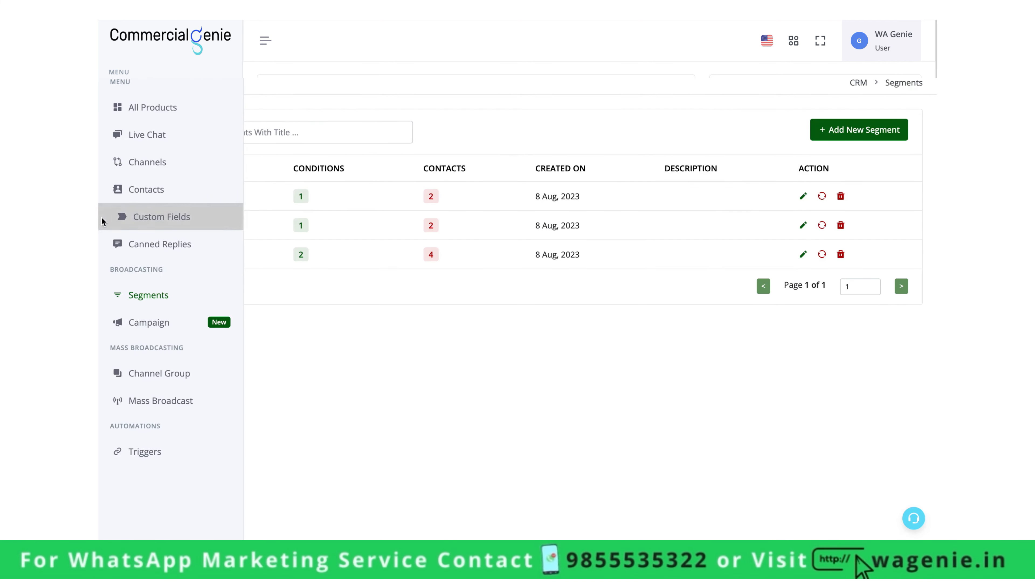
left_click(135, 325)
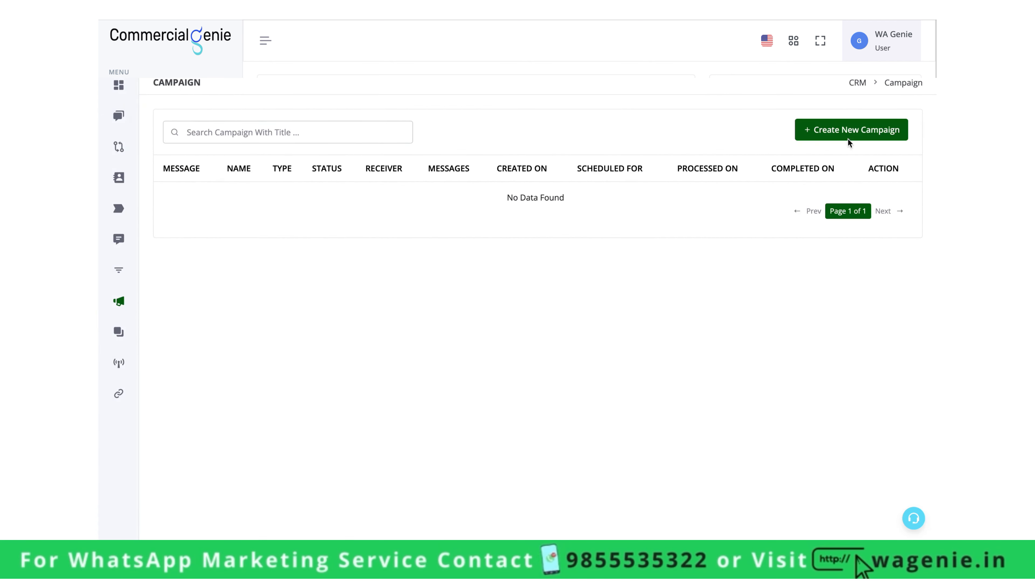
left_click(848, 137)
left_click(441, 130)
type("Test")
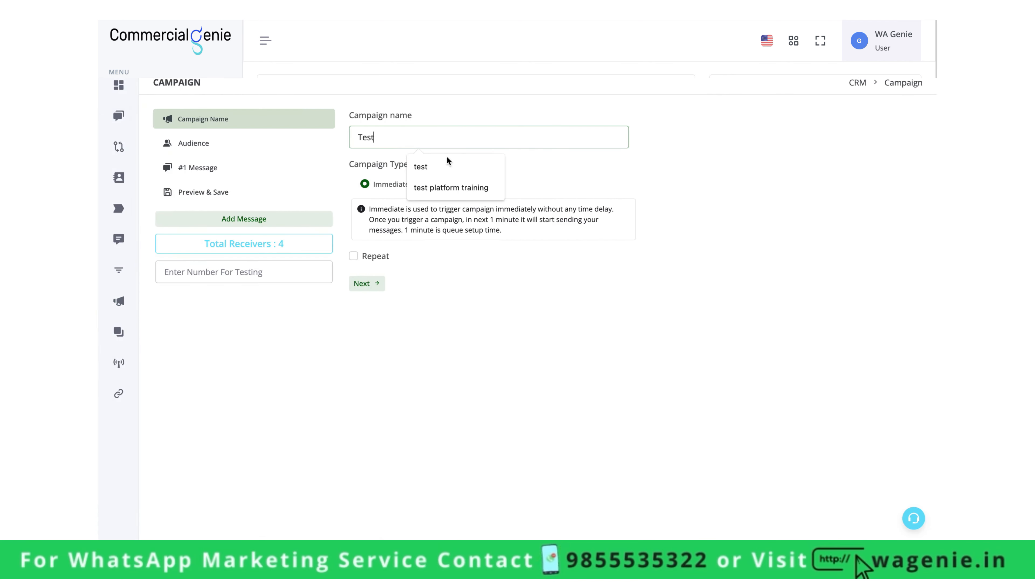
left_click(505, 293)
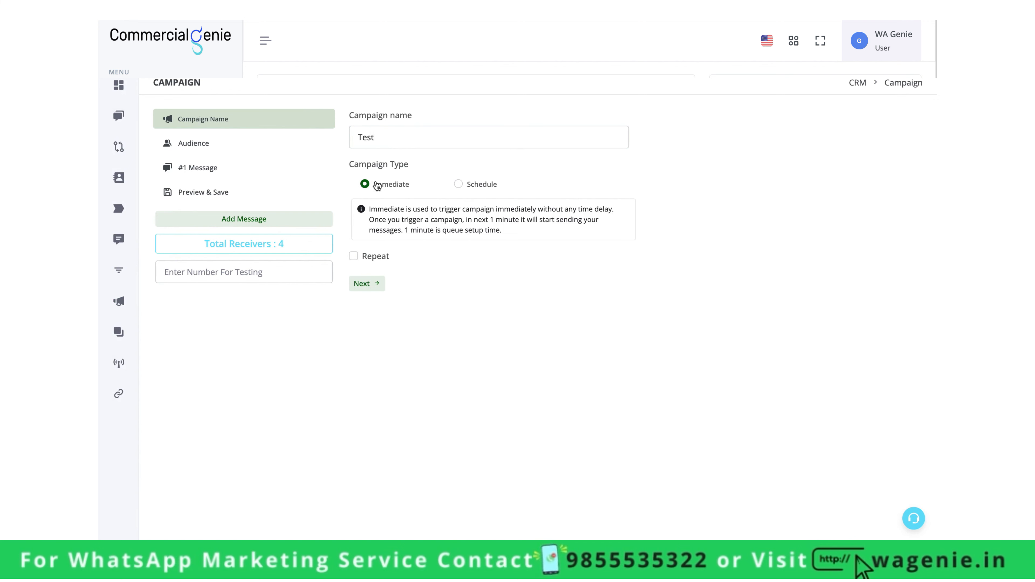
Step: Set the campaign audience to Segmented and load the conditions of the B2C segment
left_click(243, 142)
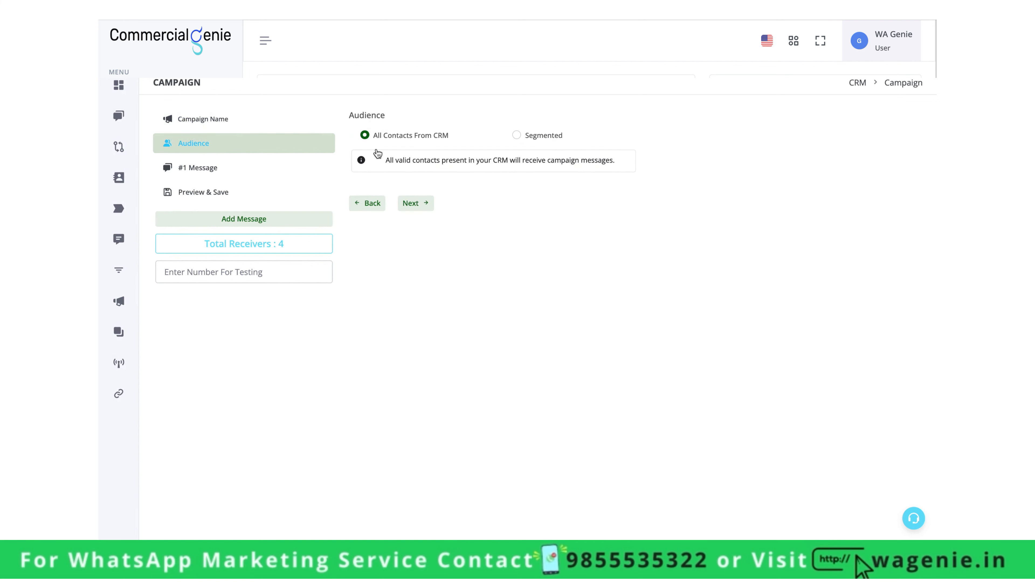
left_click(543, 139)
left_click(463, 239)
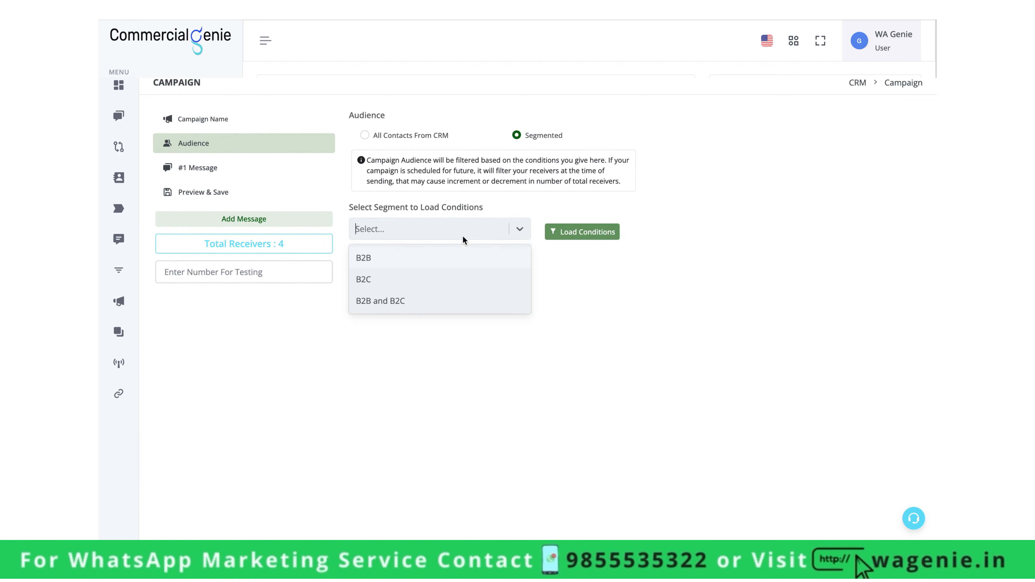
left_click(408, 279)
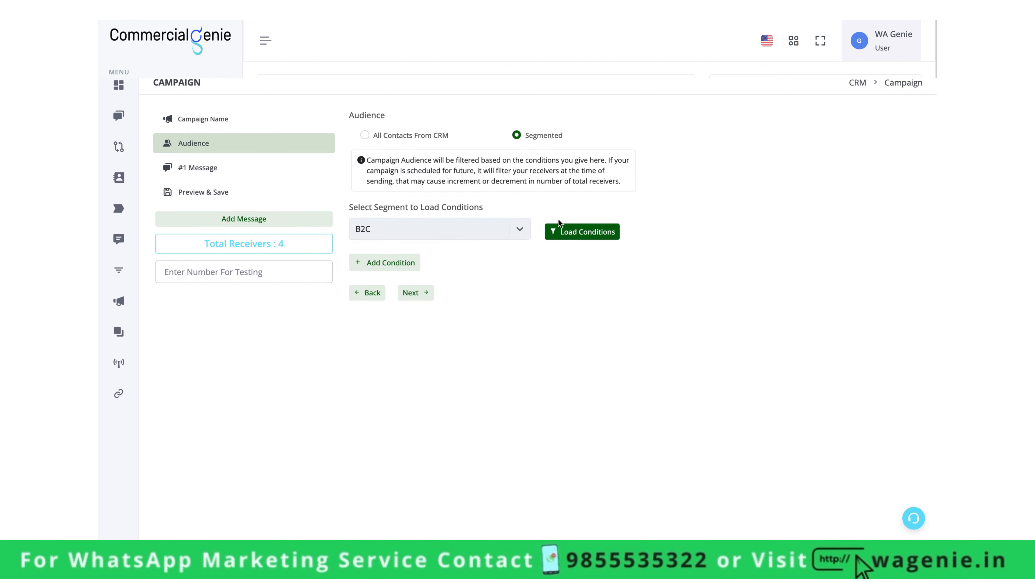
left_click(605, 239)
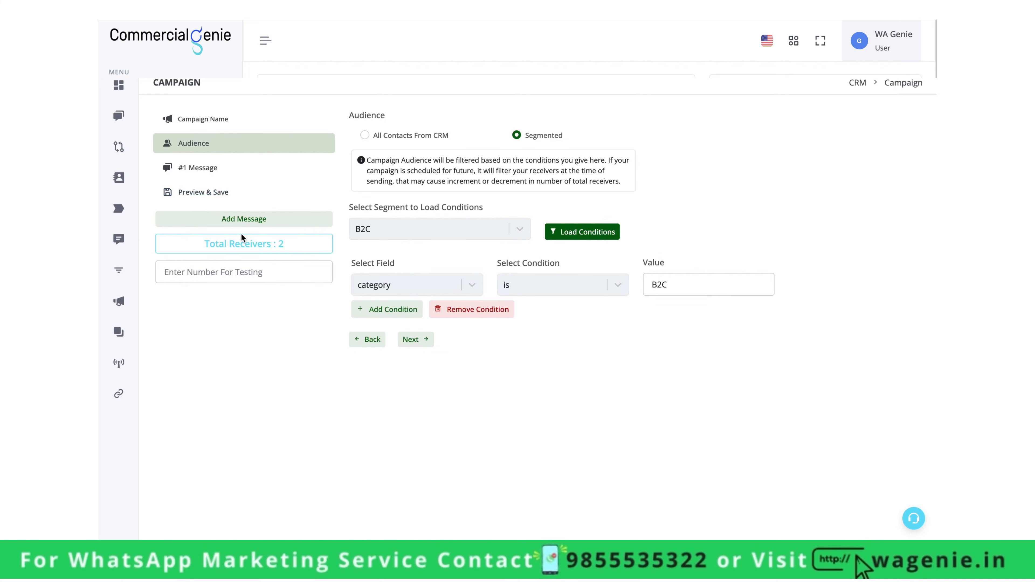
Step: Assign Channel #1 to the campaign's first message
left_click(238, 175)
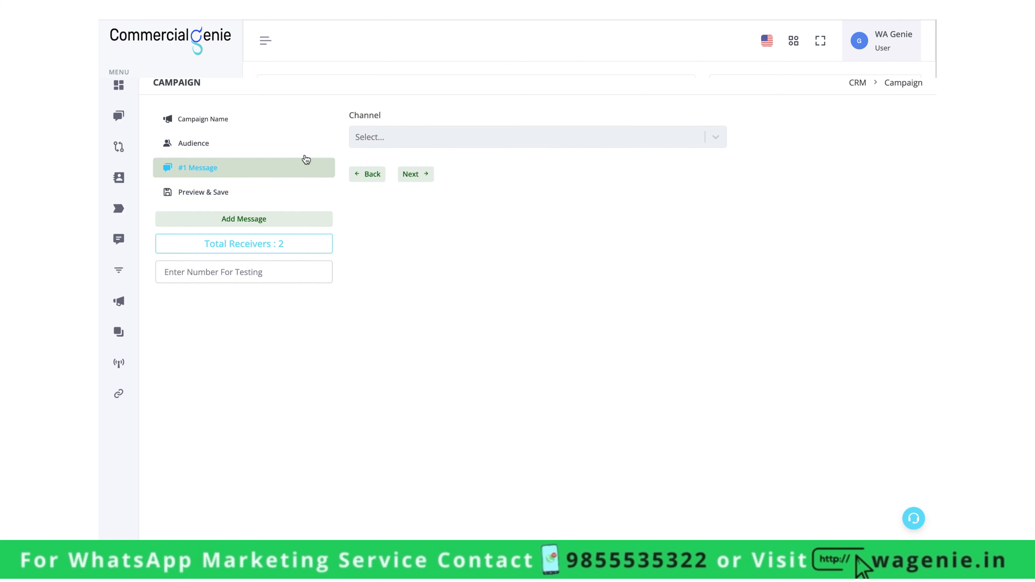
left_click(398, 138)
left_click(399, 166)
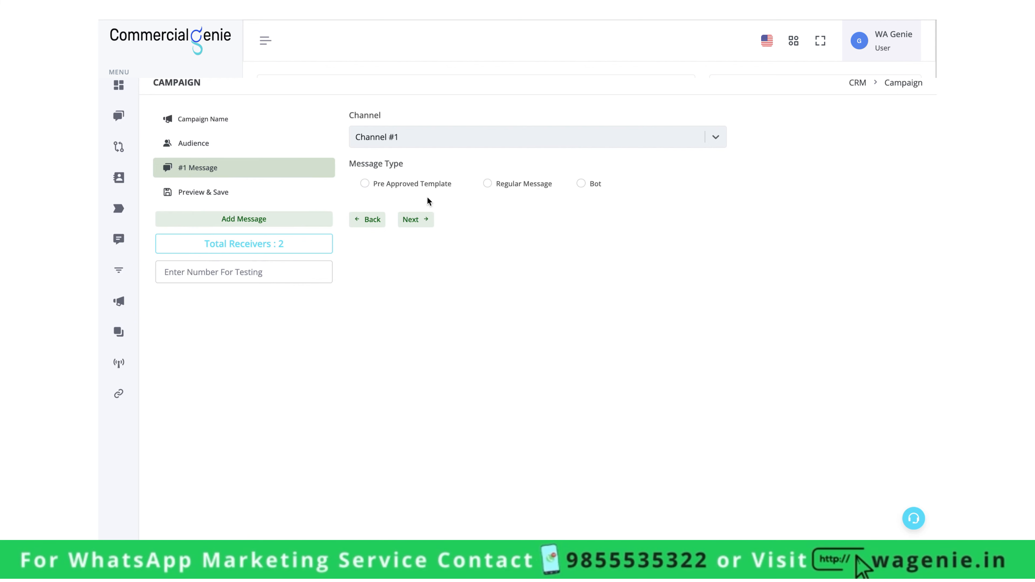
Step: Try Regular Message as the first message's type and read its delivery note
left_click(517, 188)
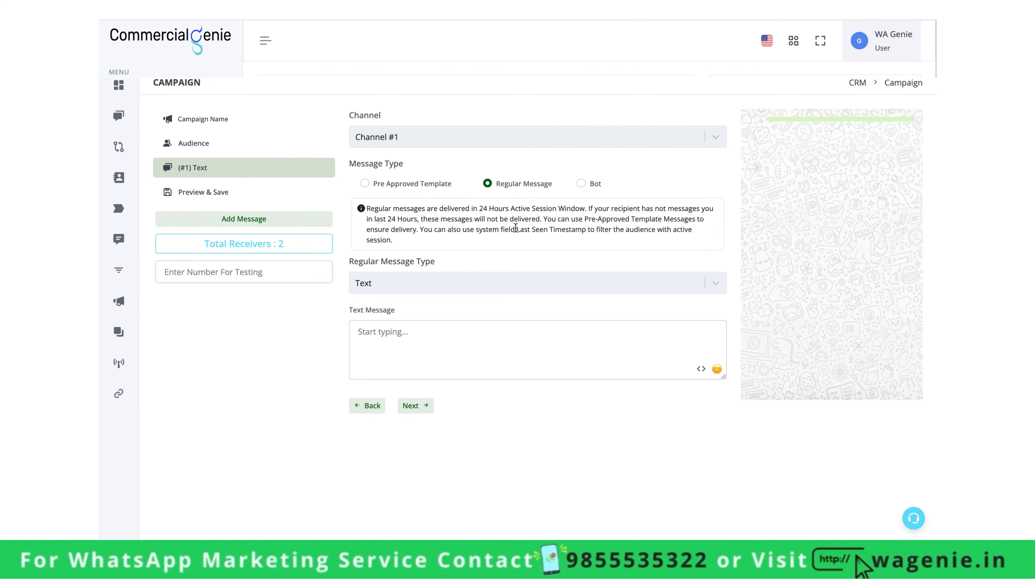
triple_click(411, 208)
left_click(462, 220)
Step: Set the message type to Pre Approved Template and synchronize the channel's templates
left_click(434, 185)
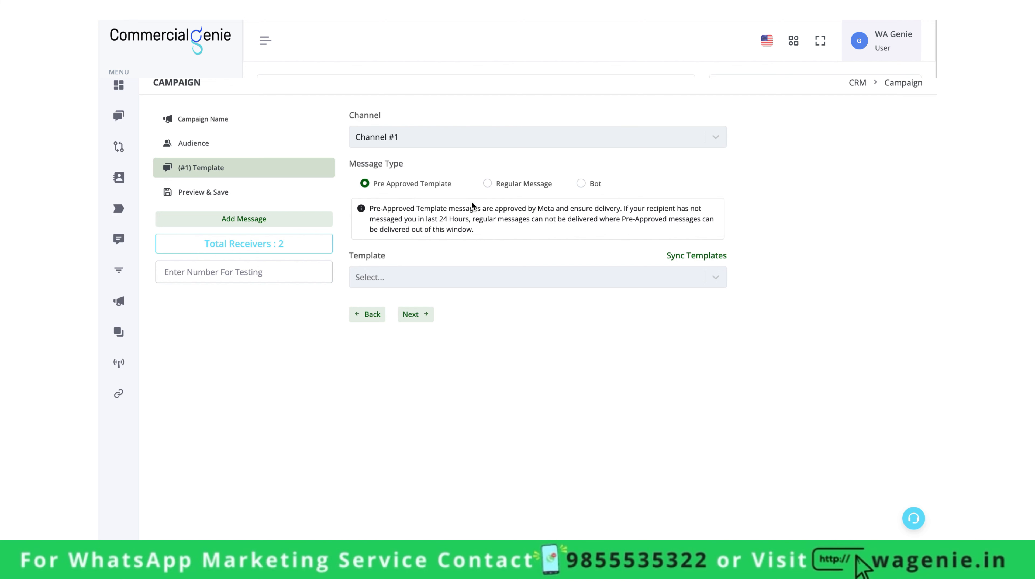
left_click(494, 277)
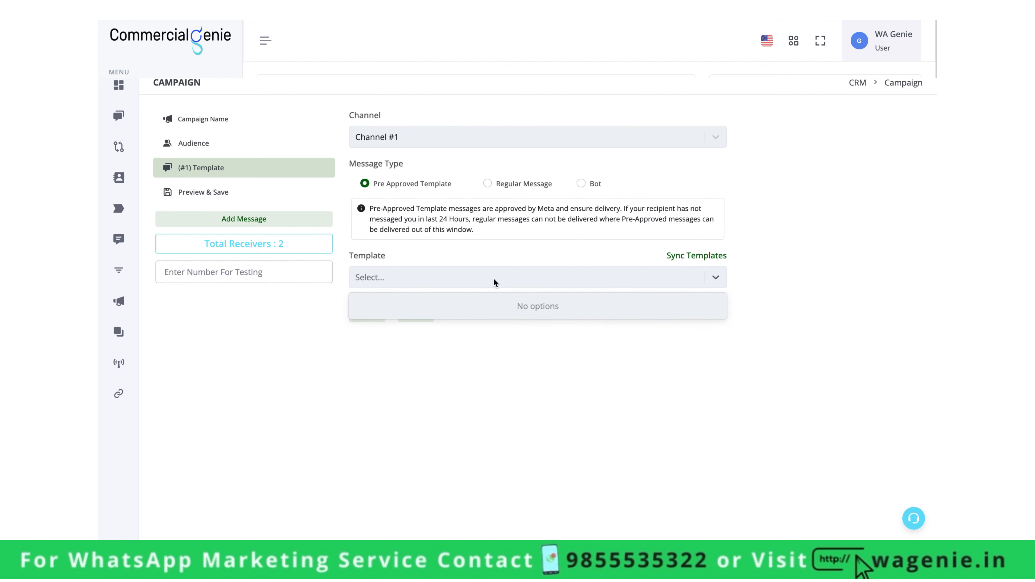
left_click(526, 253)
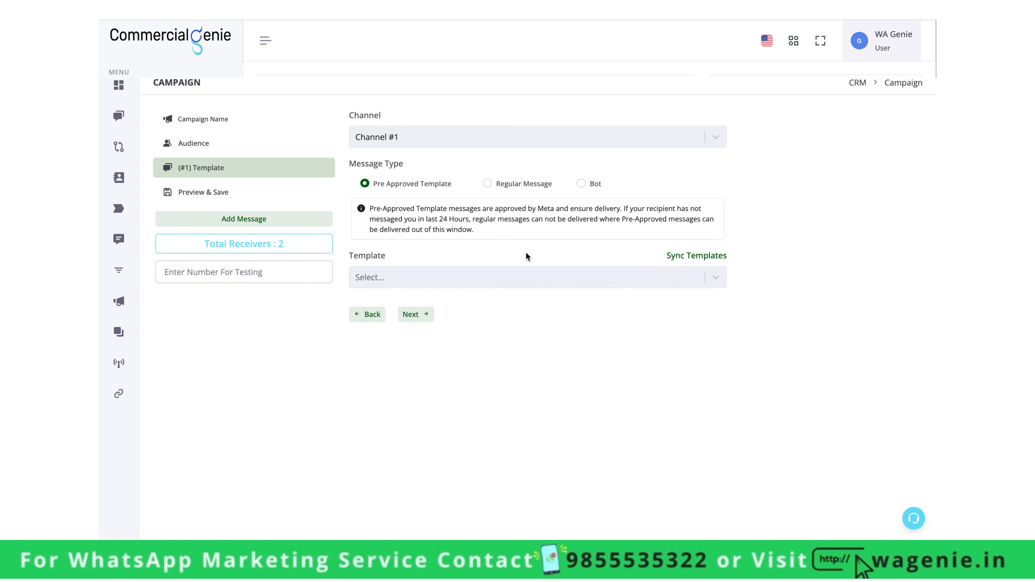
left_click(550, 274)
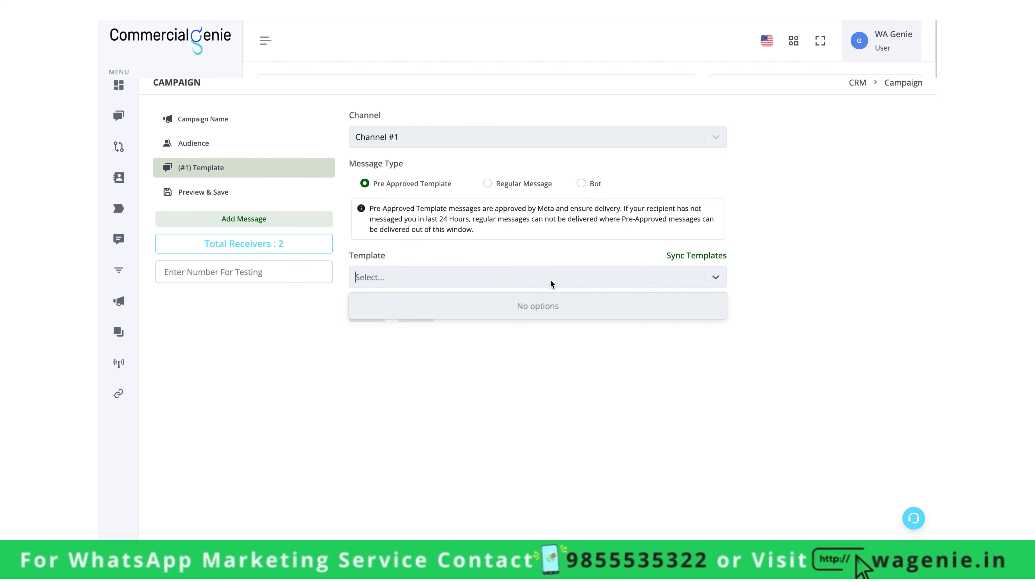
left_click(601, 250)
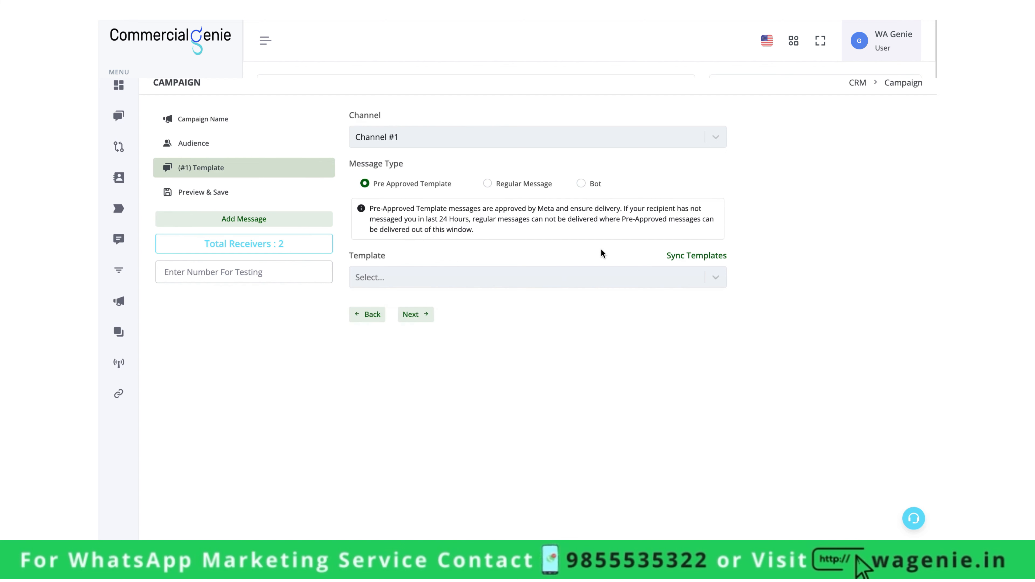
left_click(705, 257)
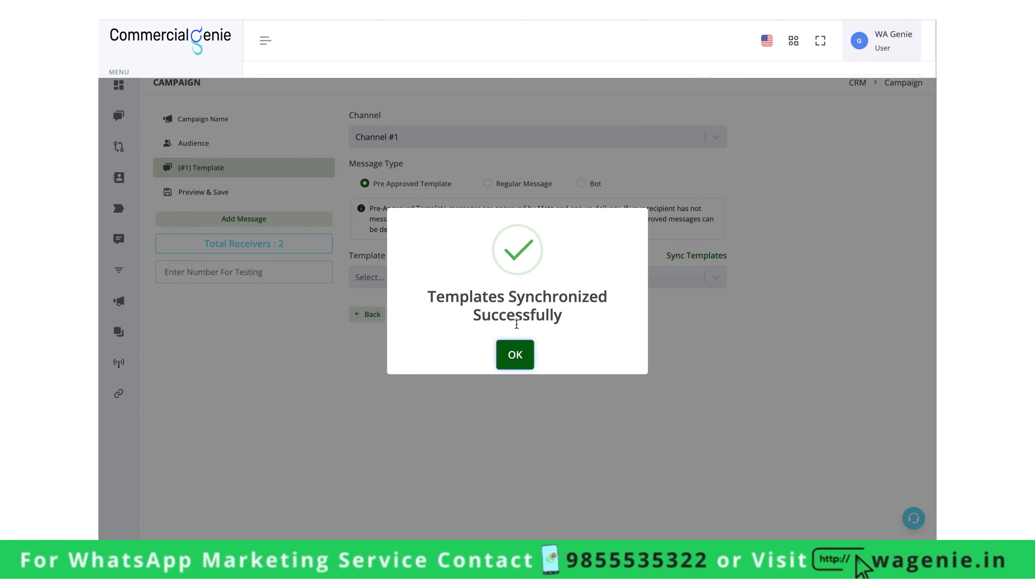
left_click(517, 350)
Step: Select the template "test alert 3_en" and examine the placeholder and body text in its preview
left_click(529, 277)
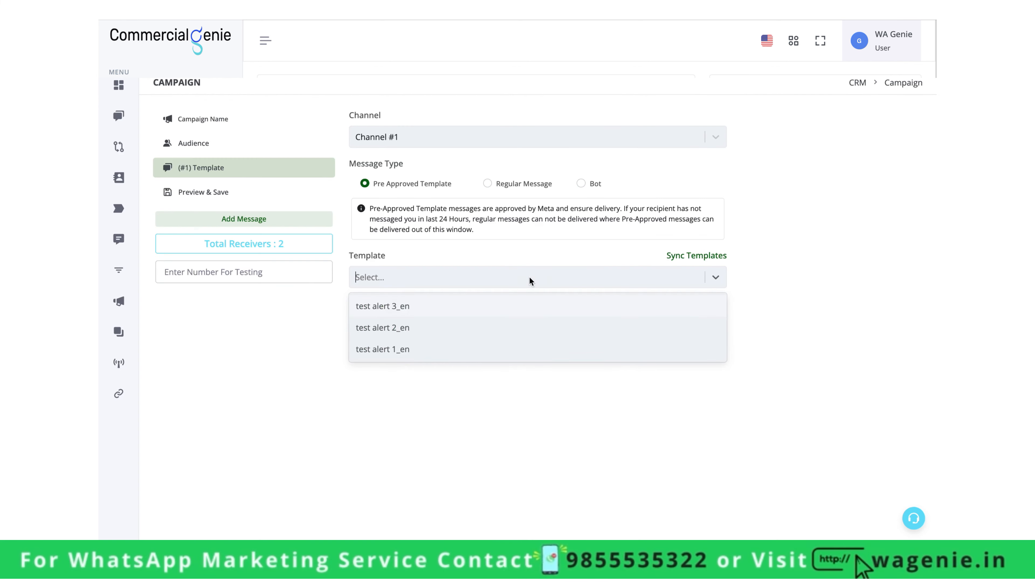
left_click(530, 310)
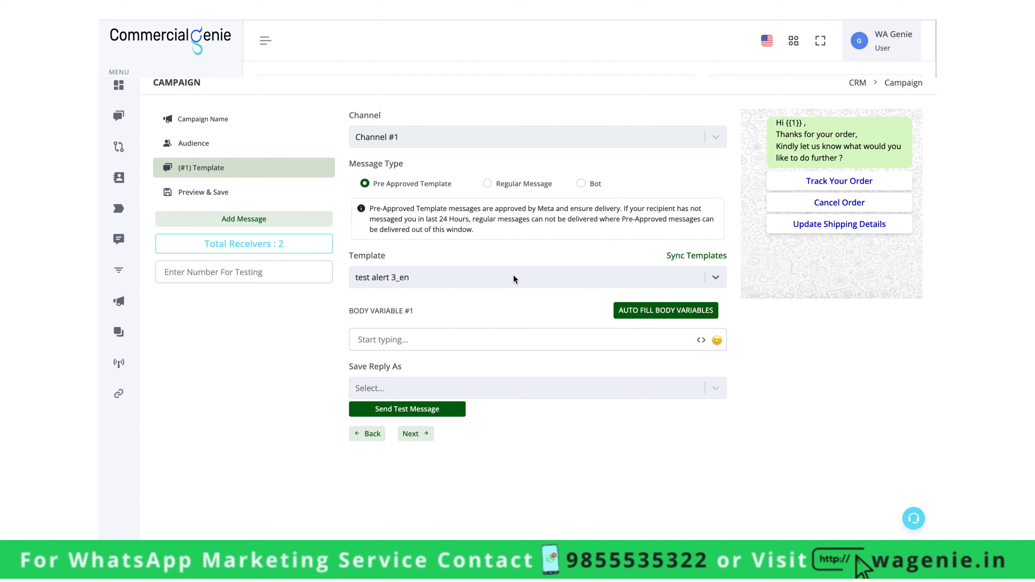
left_click(453, 338)
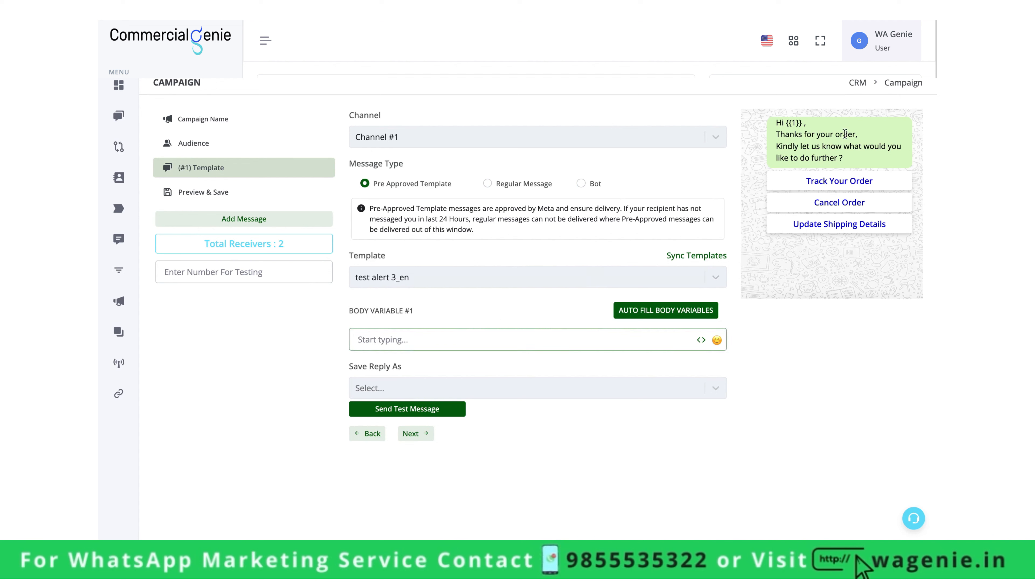
double_click(795, 124)
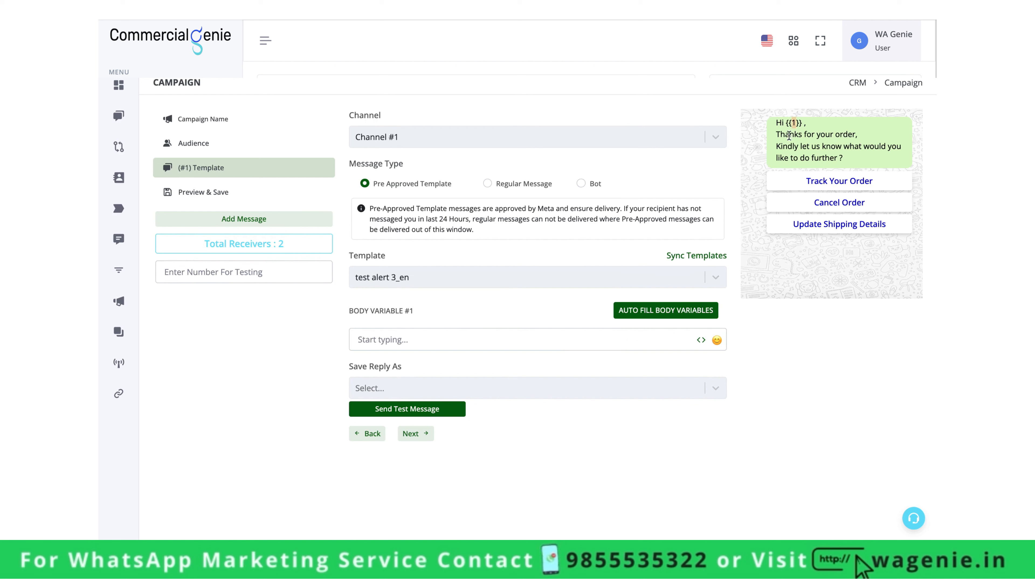
left_click_drag(776, 135, 858, 168)
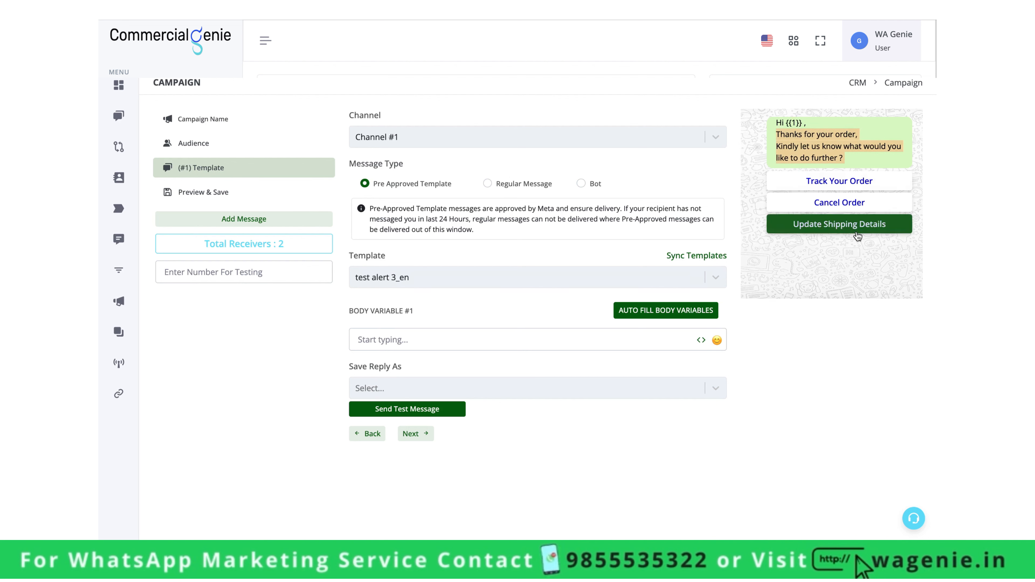
left_click(822, 138)
Step: Try the fixed text "Sir / Mam" in body variable #1 and clear it again
left_click(534, 338)
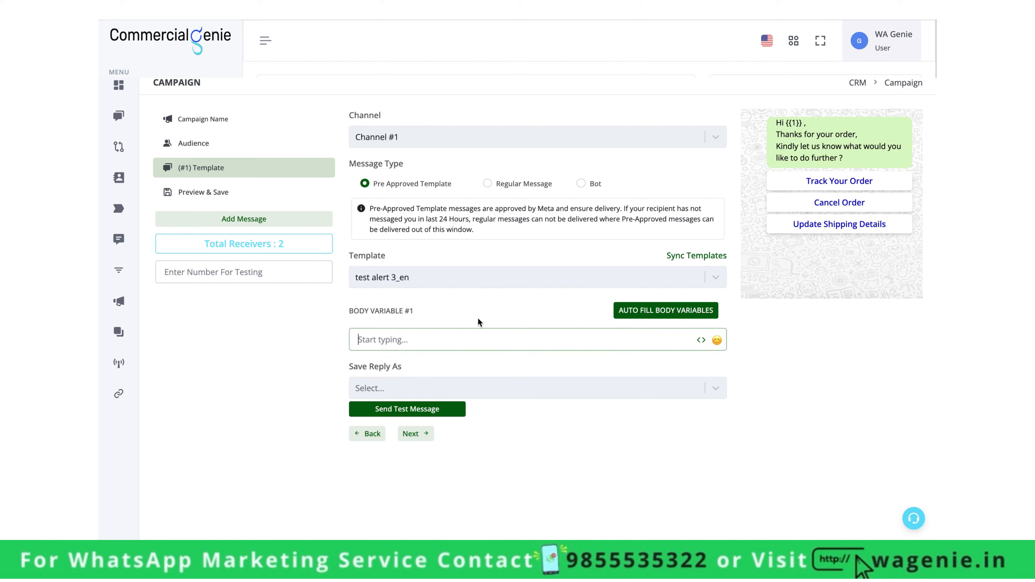
type("Sir / Nam")
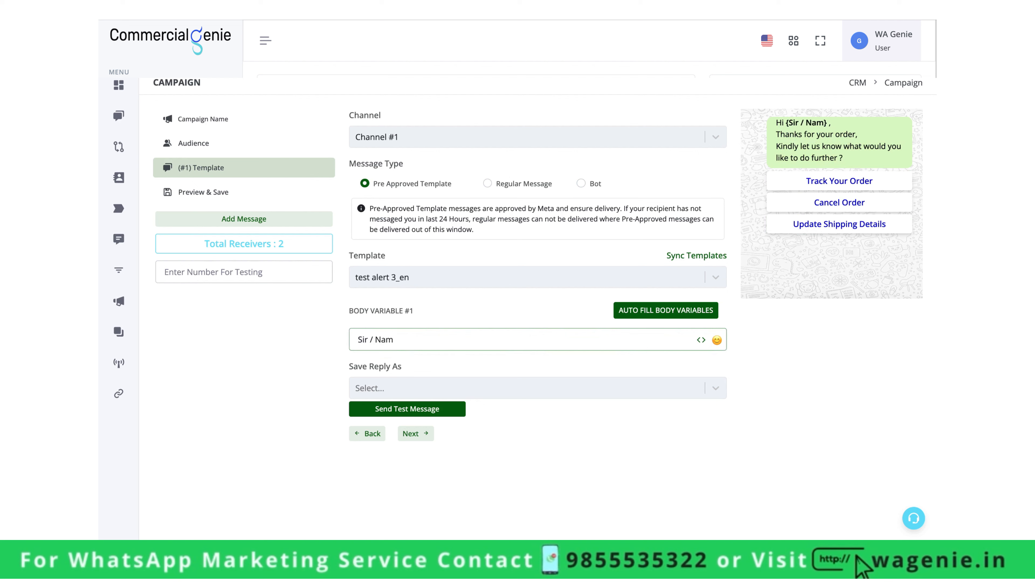
type("e")
key("BackSpace")
key("BackSpace")
key("BackSpace")
key("BackSpace")
type("Mam")
triple_click(404, 345)
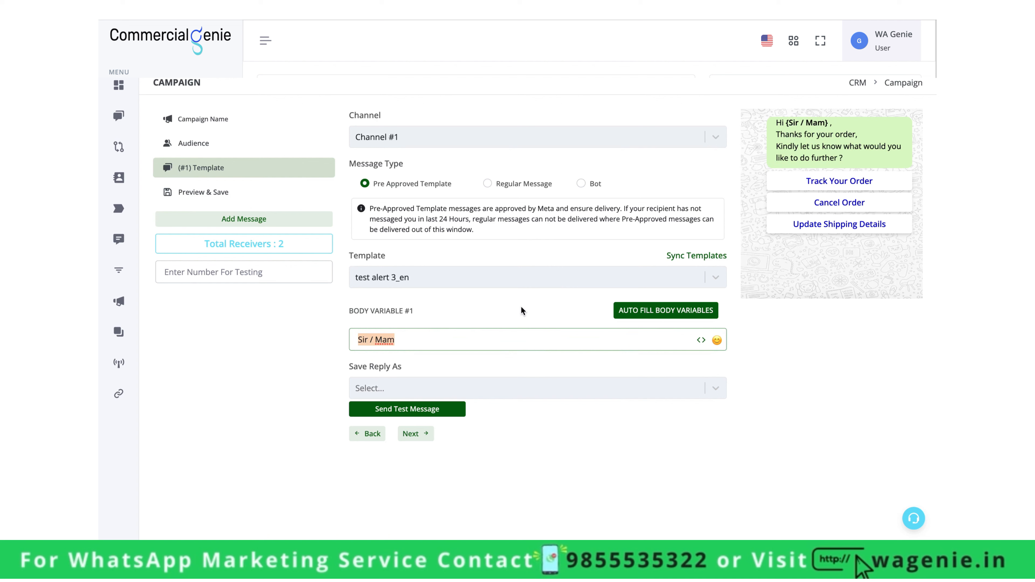
key("BackSpace")
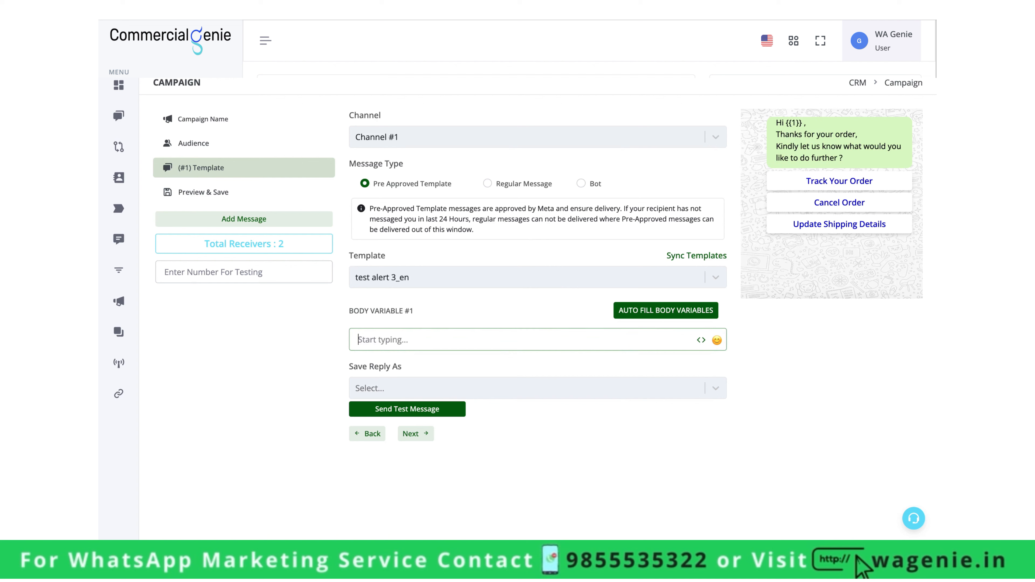
Step: Fill body variable #1 with the Chat Name variable and add a second message to the campaign
left_click(702, 341)
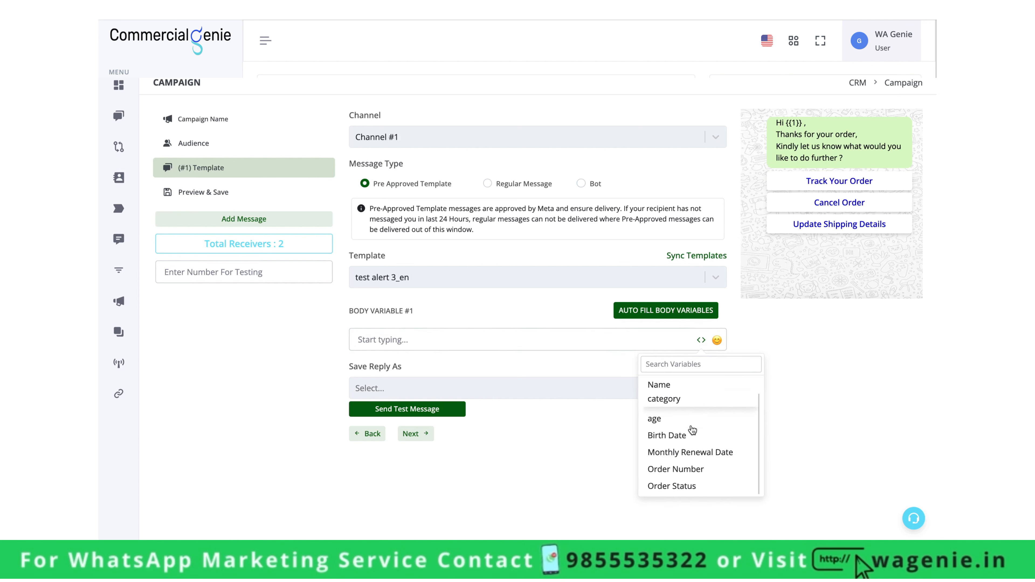
scroll(692, 430, "up", 1)
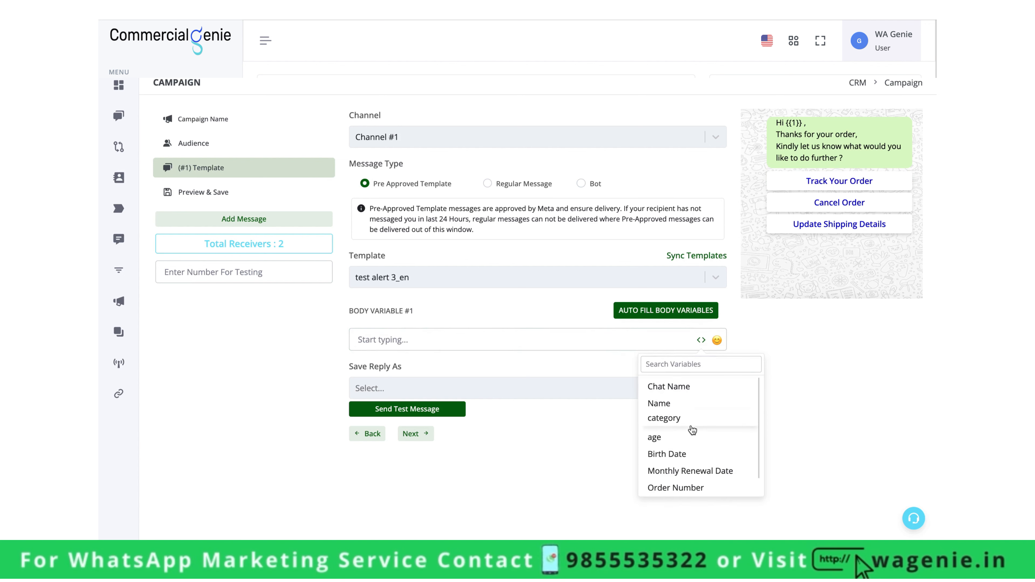
scroll(716, 474, "down", 1)
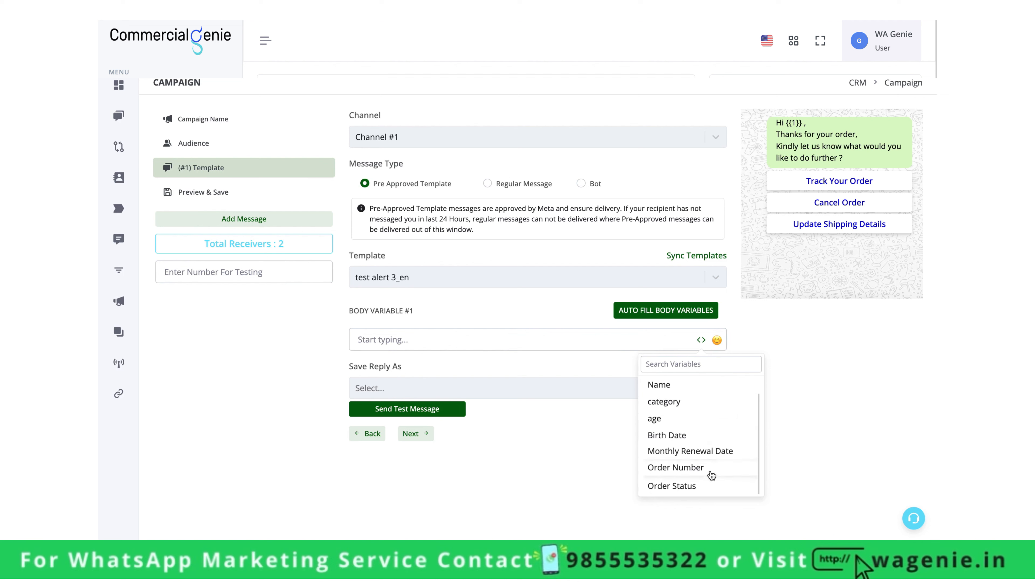
scroll(719, 470, "up", 1)
left_click(679, 387)
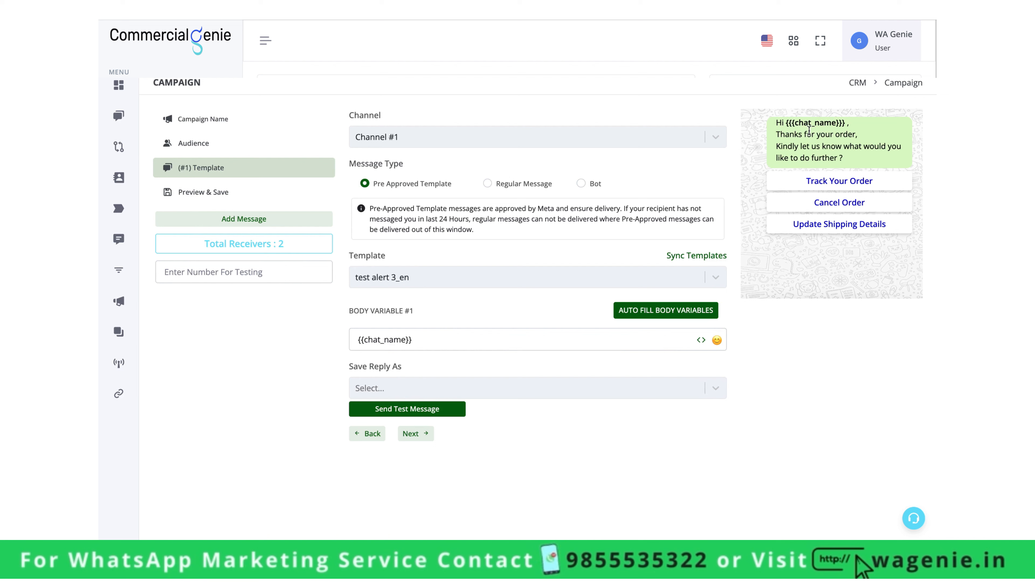
left_click_drag(787, 122, 844, 119)
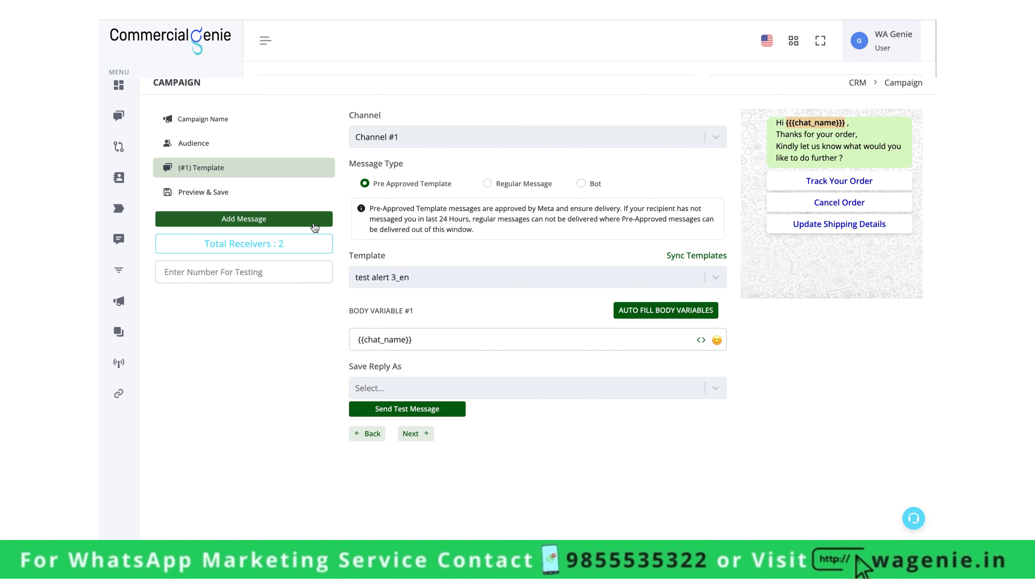
left_click(314, 227)
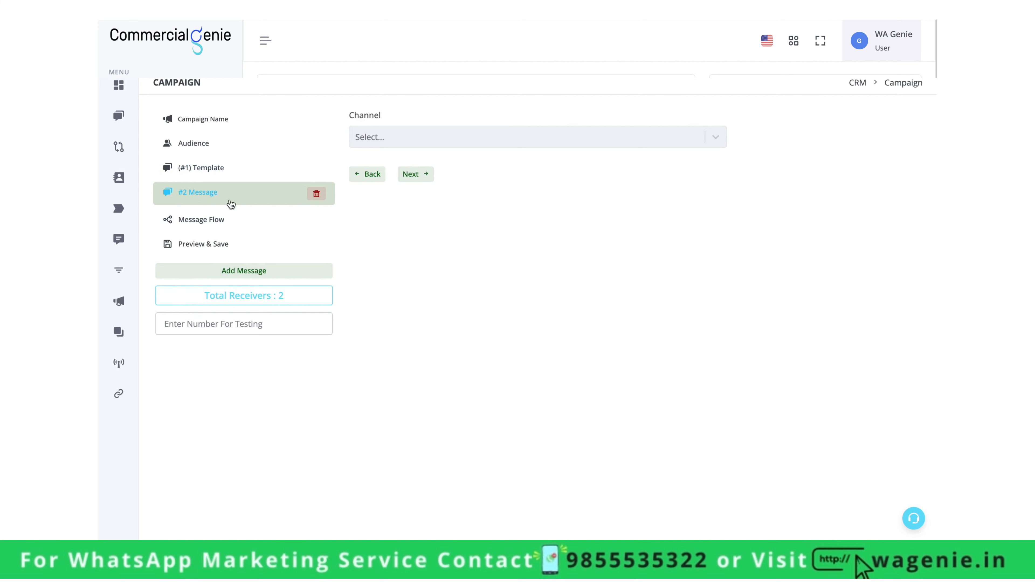
Step: Set the second message's channel to Channel #1 and select the pre-approved template "test alert 2_en"
left_click(446, 140)
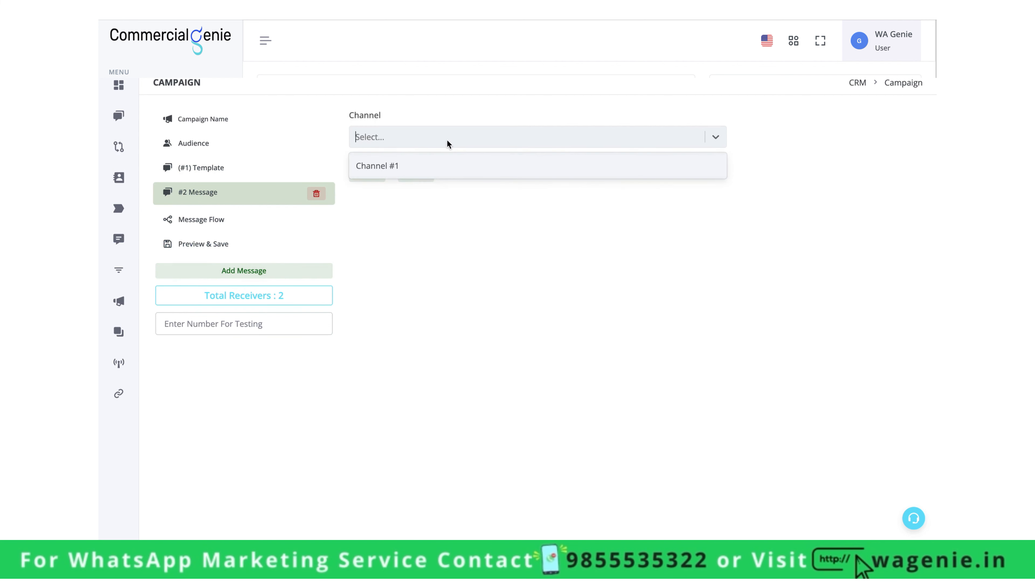
left_click(447, 167)
left_click(431, 194)
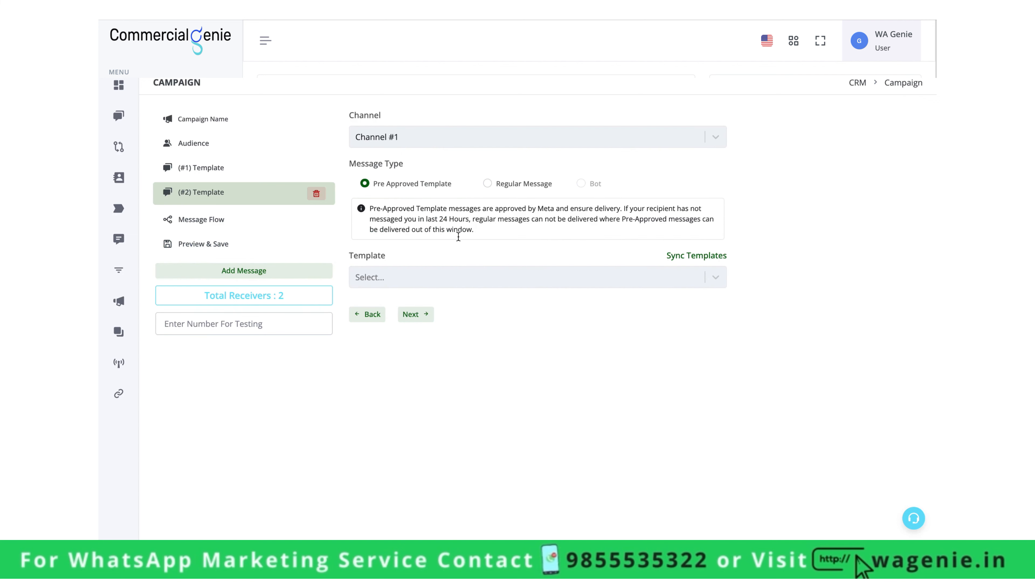
left_click(482, 272)
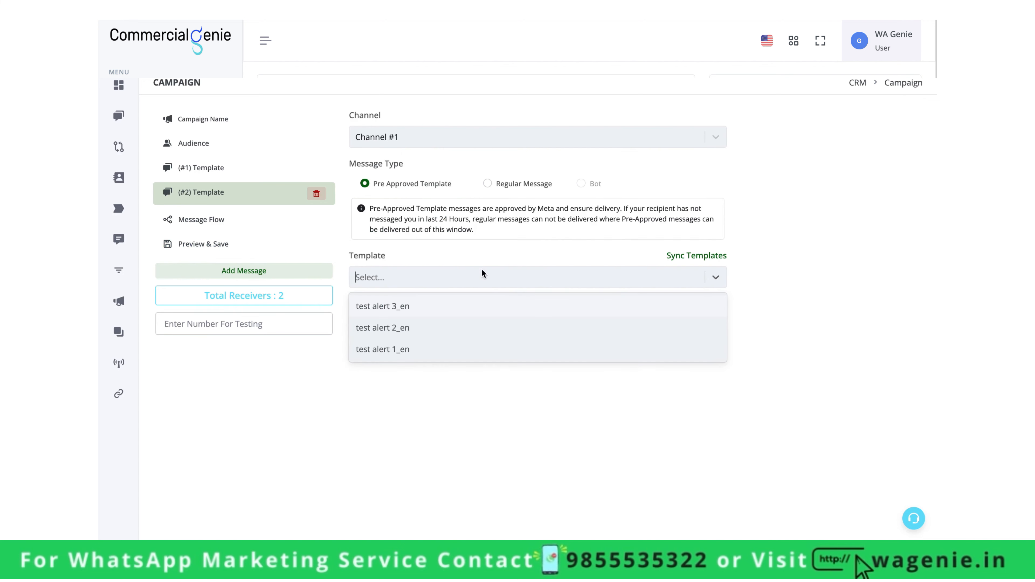
left_click(486, 327)
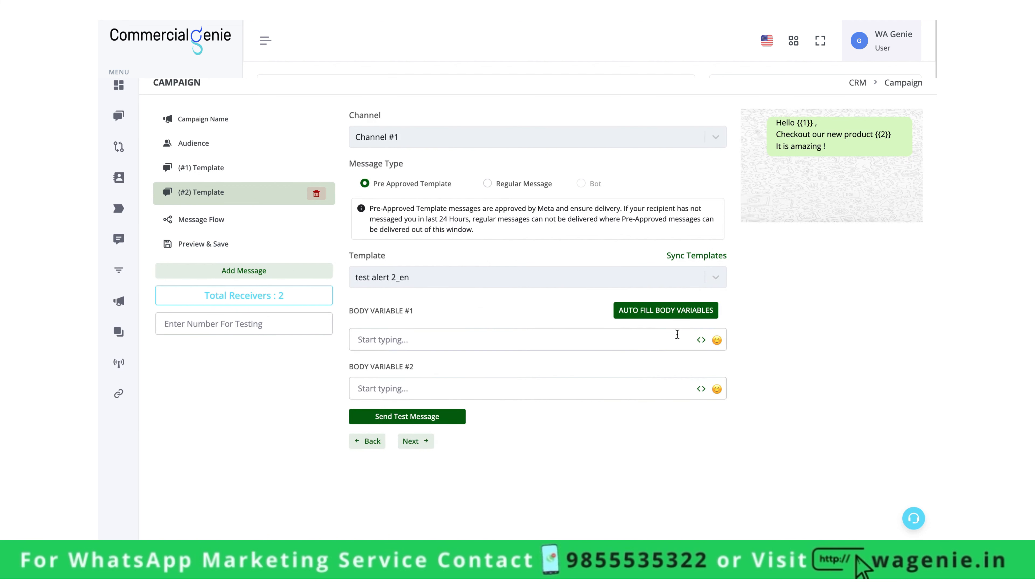
Step: Fill body variable #1 with the Chat Name variable and body variable #2 with the Order Number variable
left_click(701, 340)
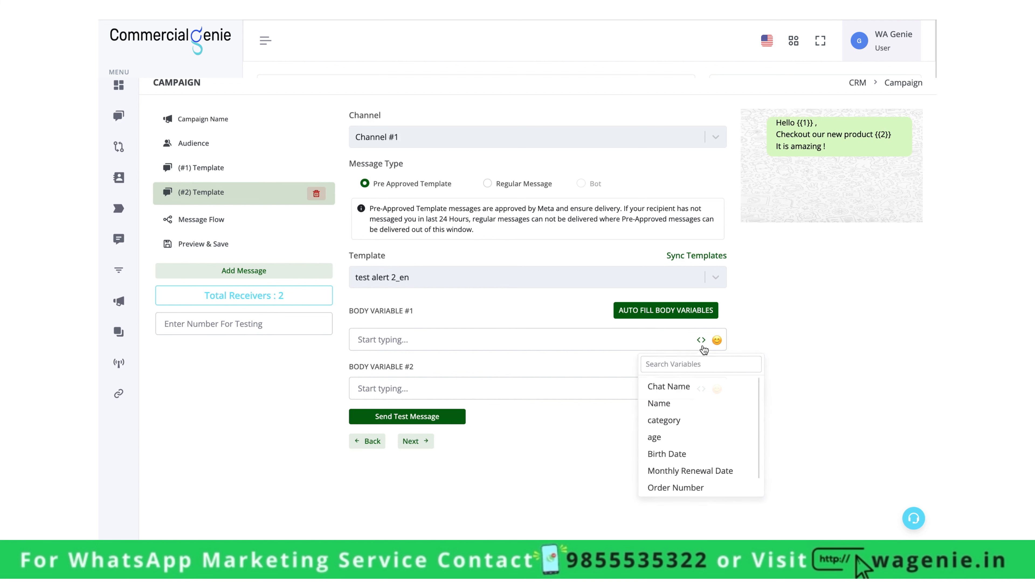
left_click(684, 390)
left_click(565, 387)
left_click(701, 388)
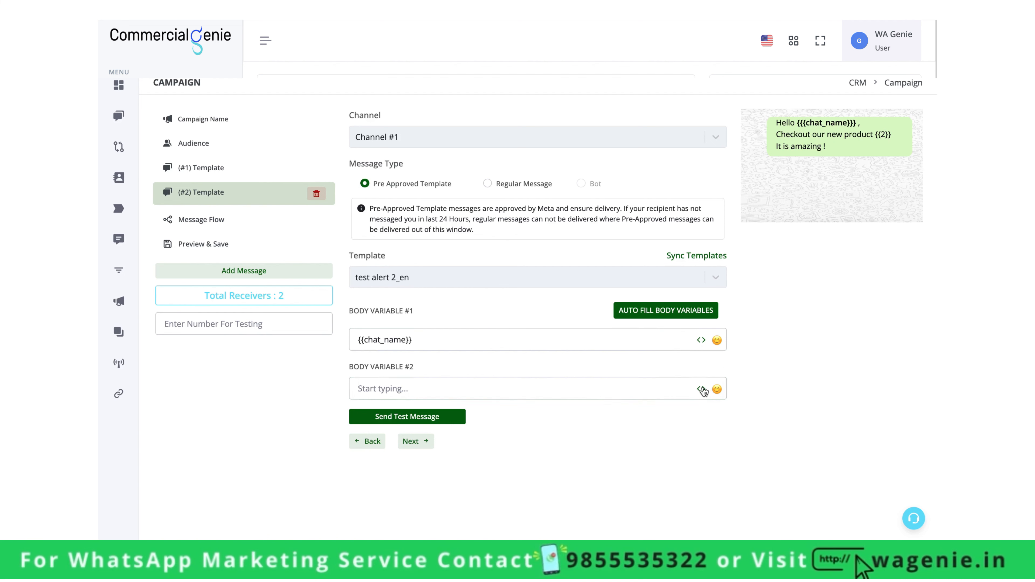
scroll(696, 524, "down", 1)
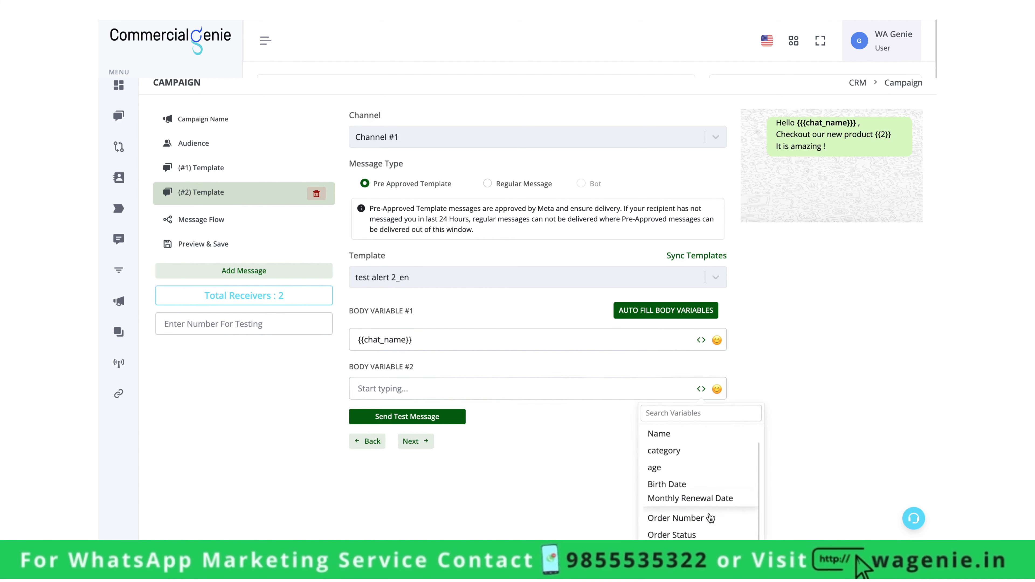
left_click(689, 517)
left_click(823, 423)
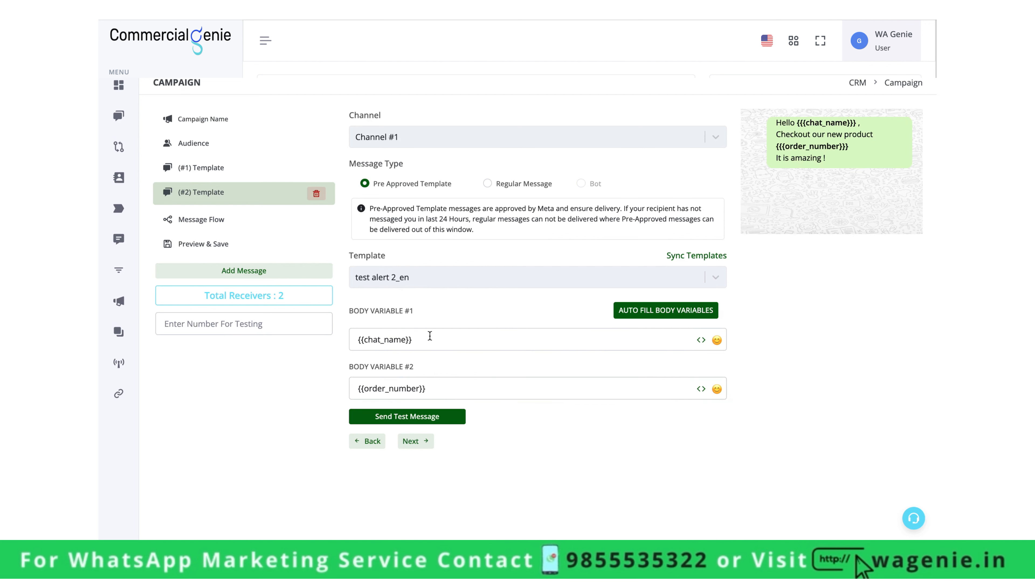
triple_click(478, 343)
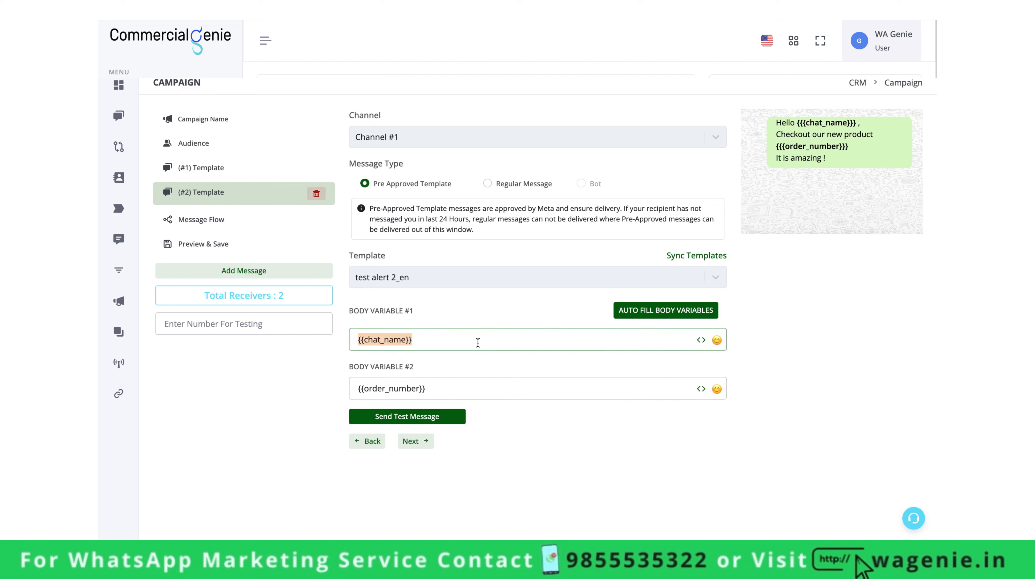
triple_click(495, 387)
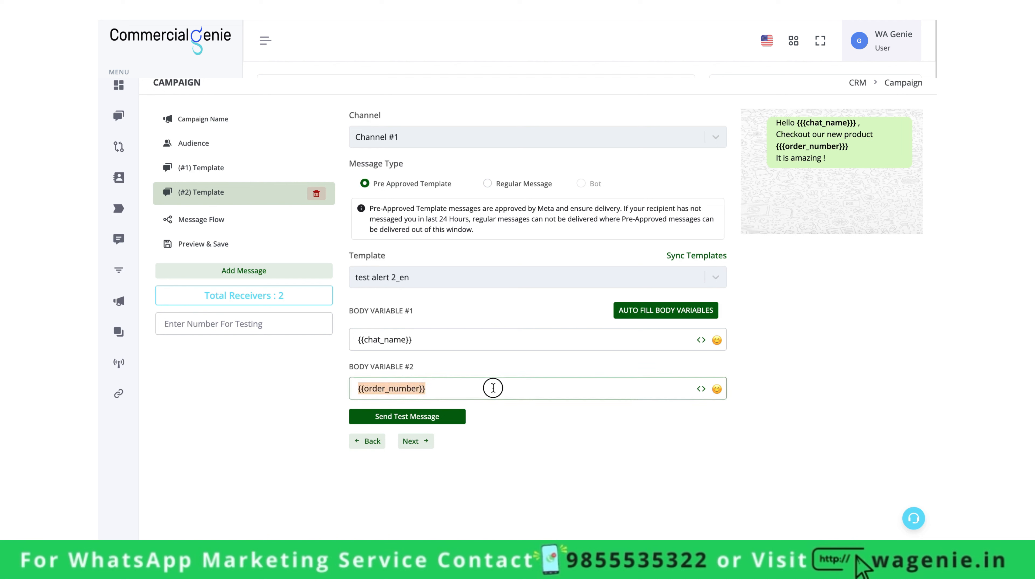
left_click(457, 345)
Step: Enter a phone number for testing and try sending the second template as a test message
left_click(290, 329)
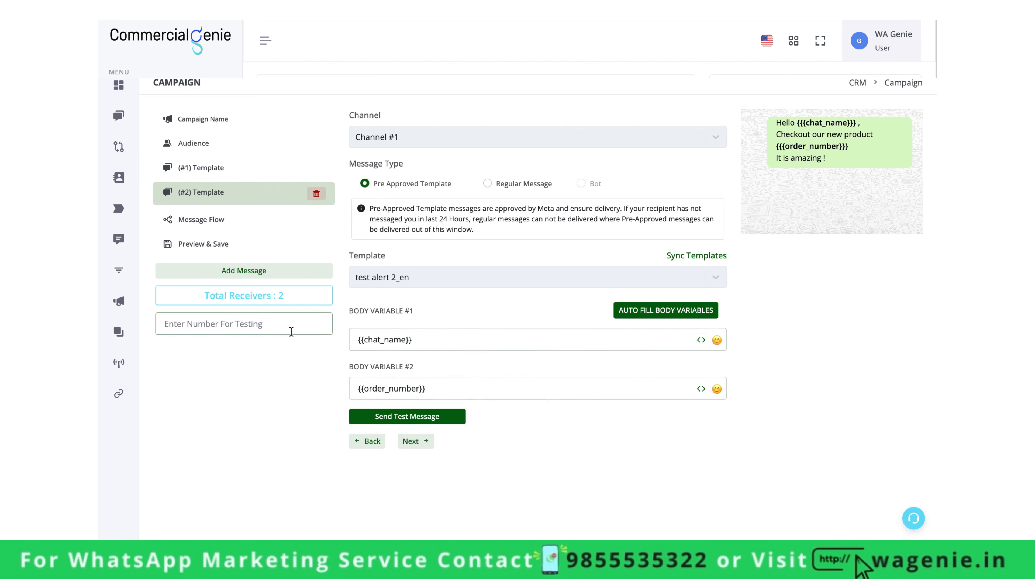
type("91999")
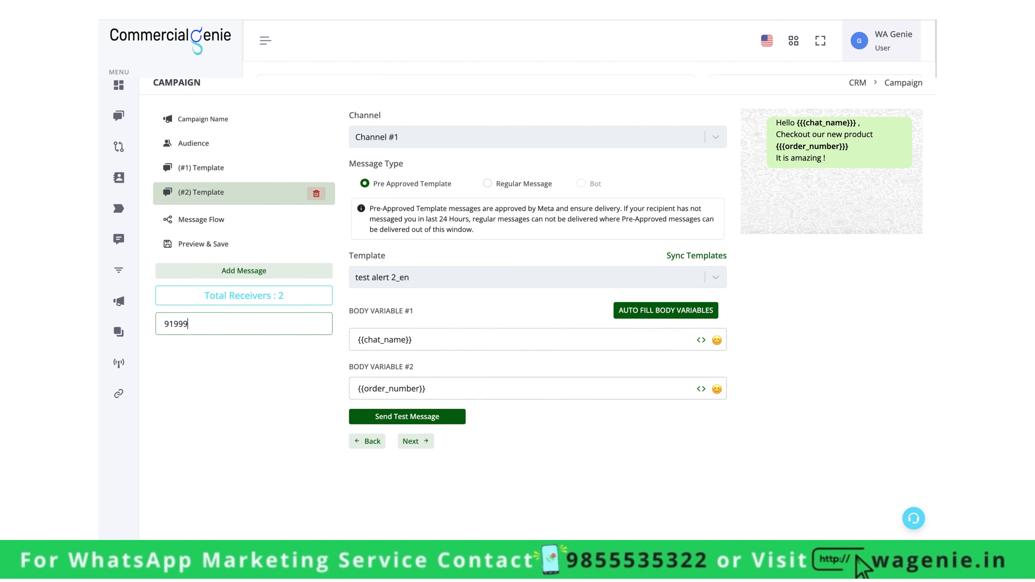
type("999999")
left_click_drag(231, 326, 162, 324)
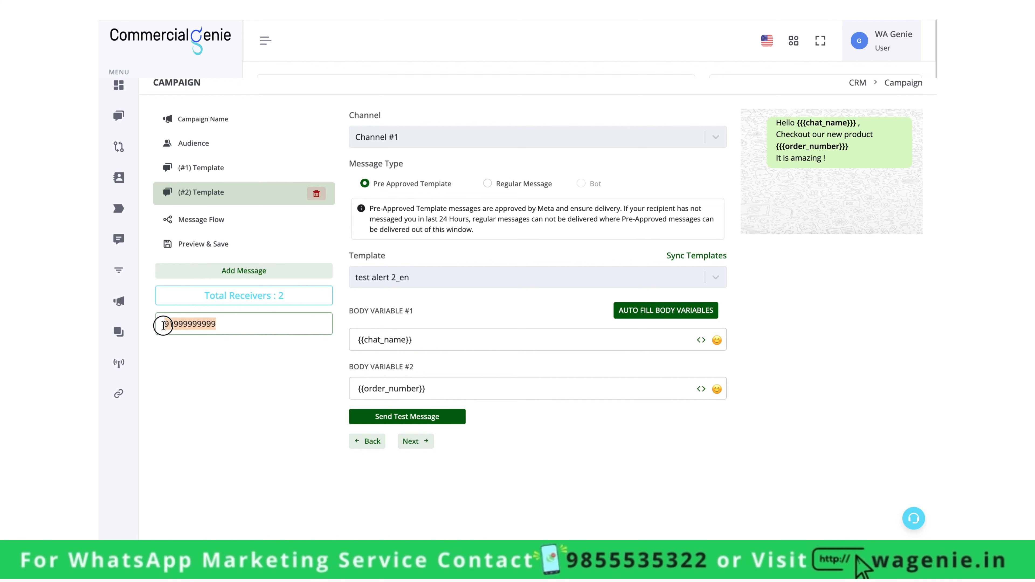
left_click(383, 417)
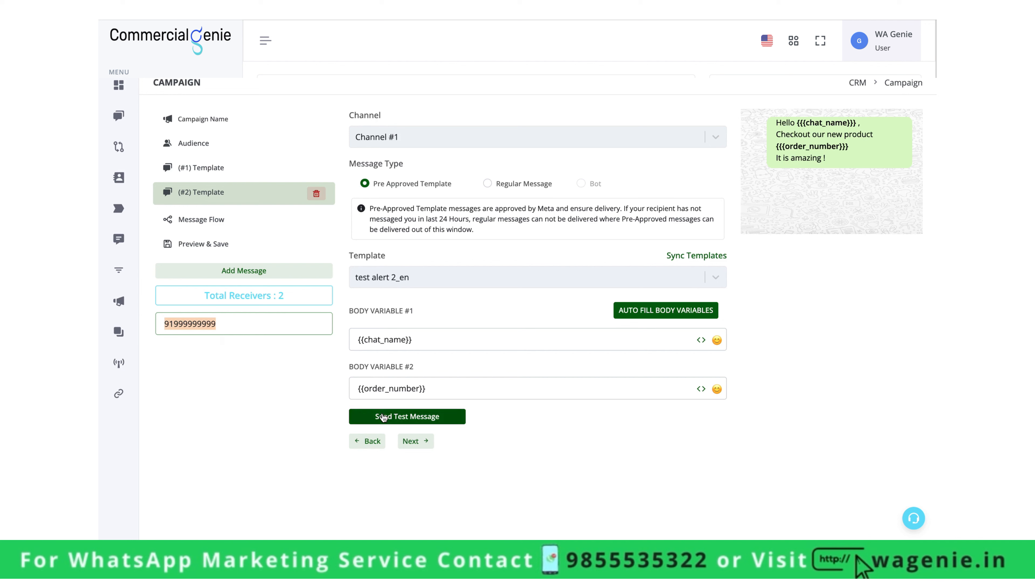
Step: Compare the previews of the first and second template messages, checking the chat name placeholder and the testing number
left_click(249, 171)
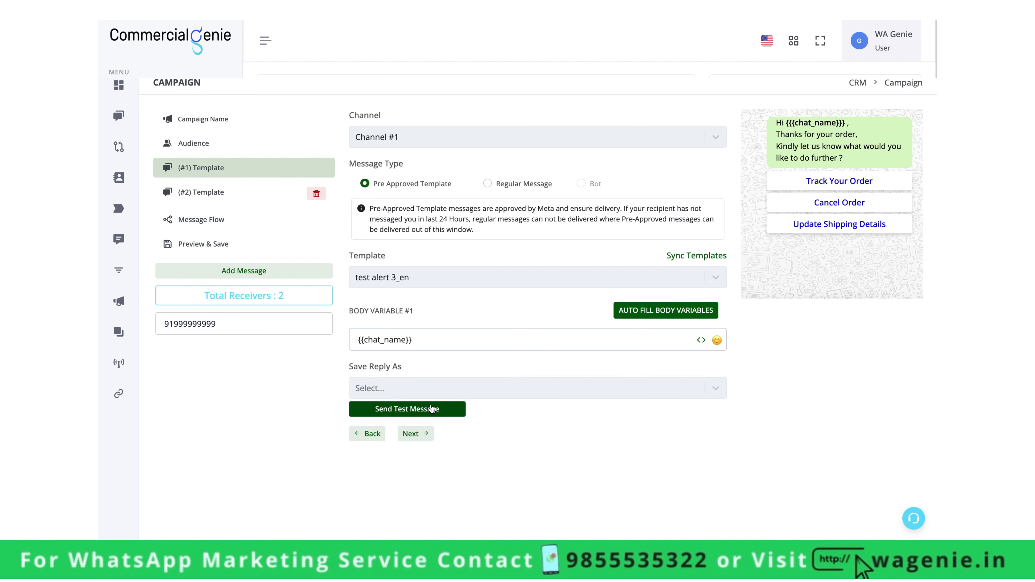
double_click(296, 333)
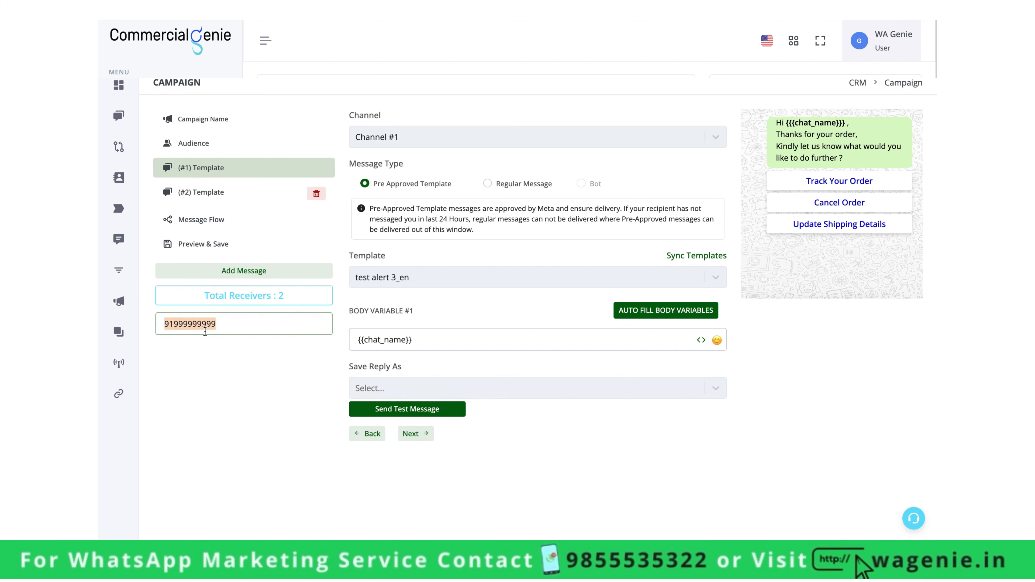
left_click(214, 198)
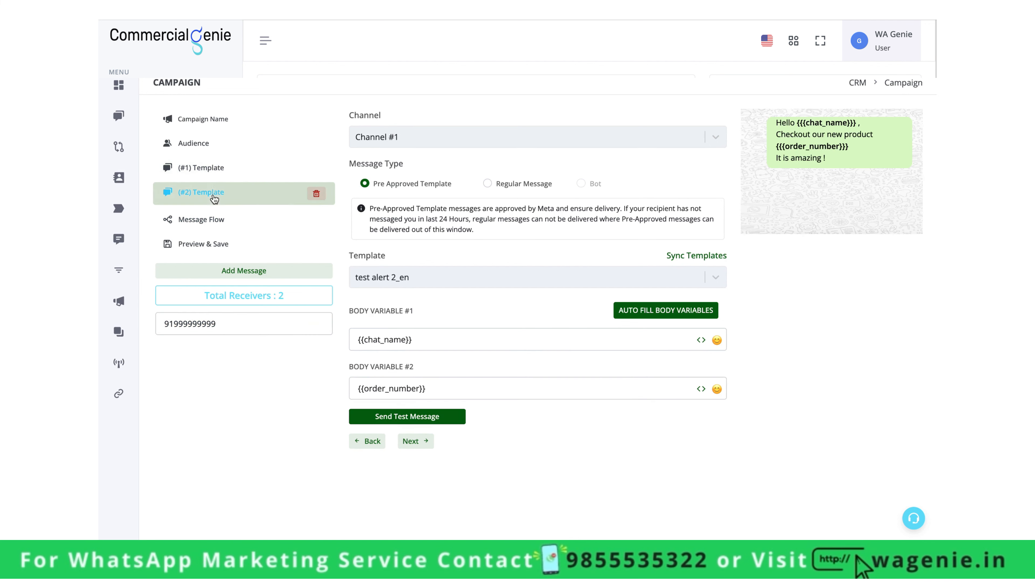
left_click(218, 172)
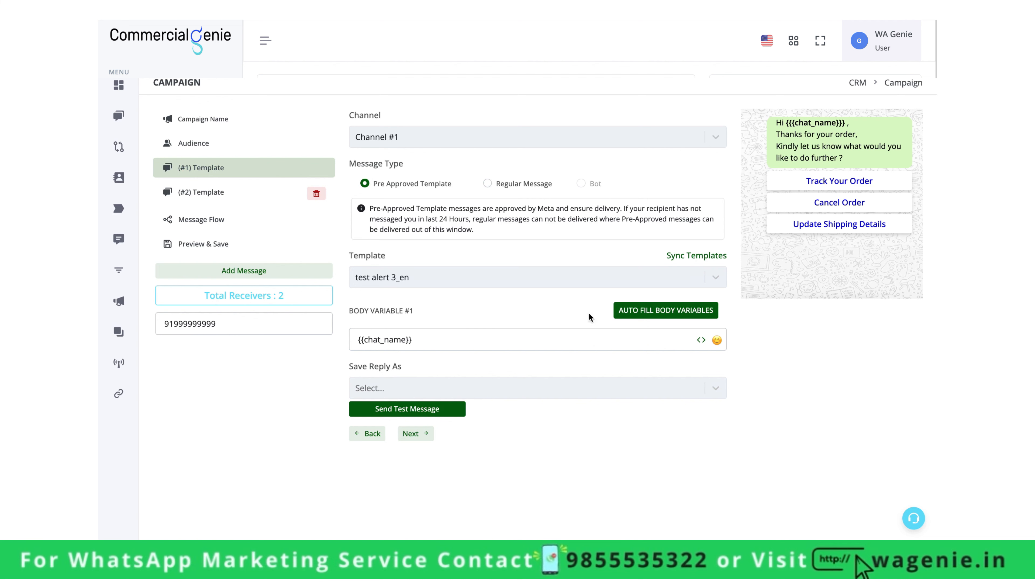
left_click_drag(846, 124, 788, 122)
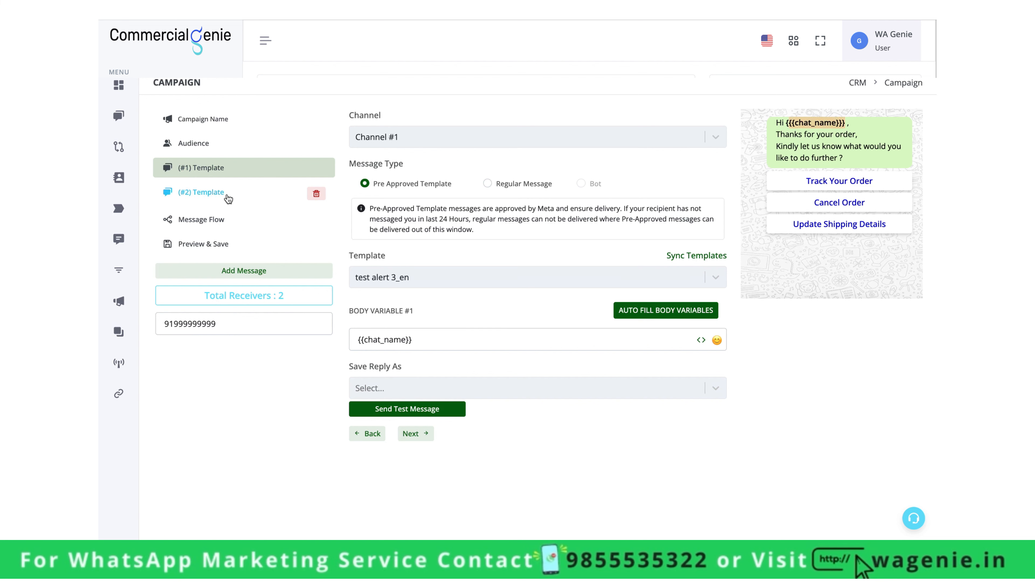
left_click(245, 195)
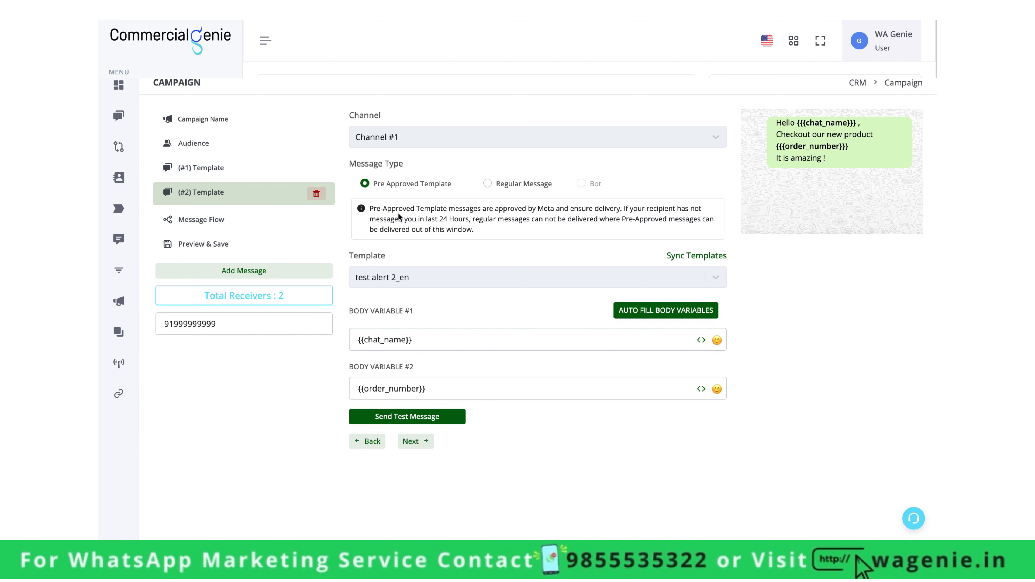
Step: Set the messaging flow type to One Message to All Contacts and add a delay in Hours between the two template messages
left_click(231, 223)
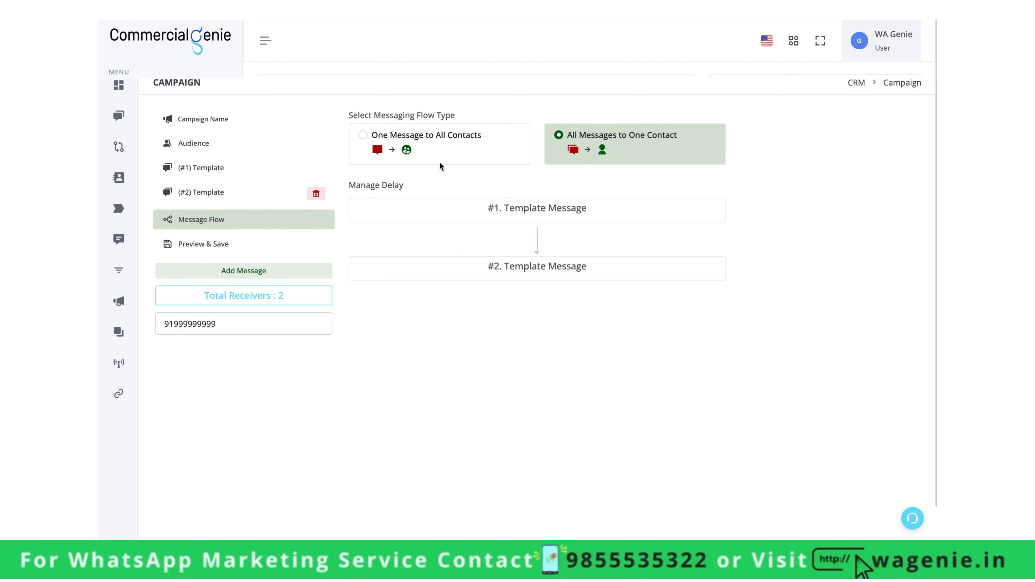
left_click(382, 140)
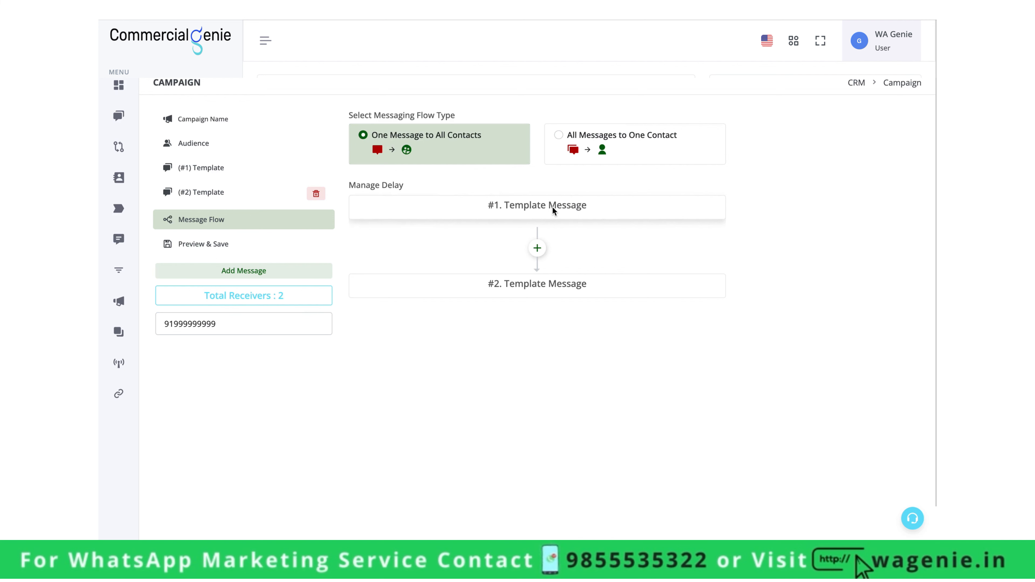
left_click(543, 254)
left_click(540, 286)
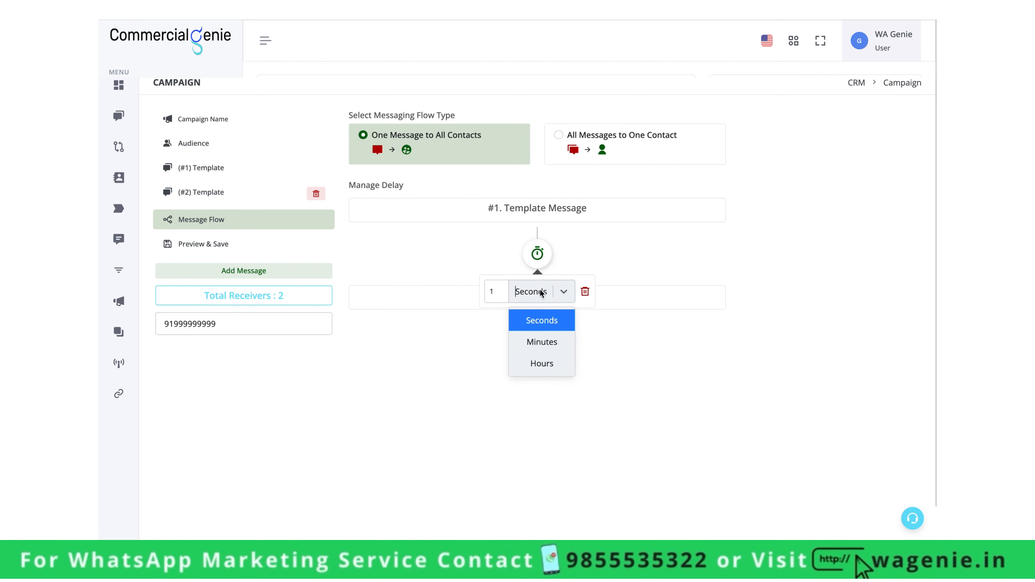
left_click(545, 362)
left_click(530, 347)
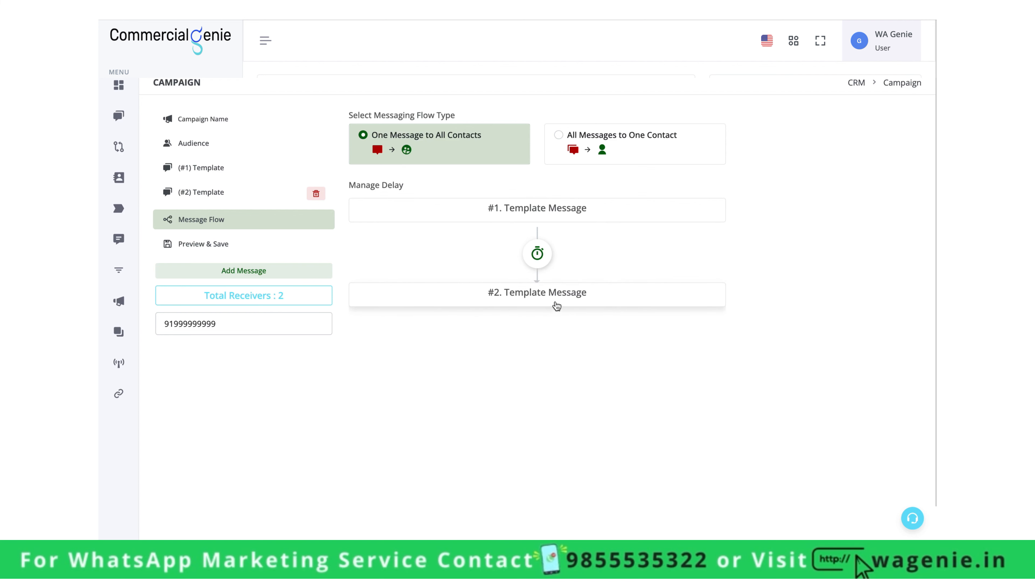
Step: Try to save the campaign from its summary and examine the reply buttons in the first template's preview
left_click(251, 249)
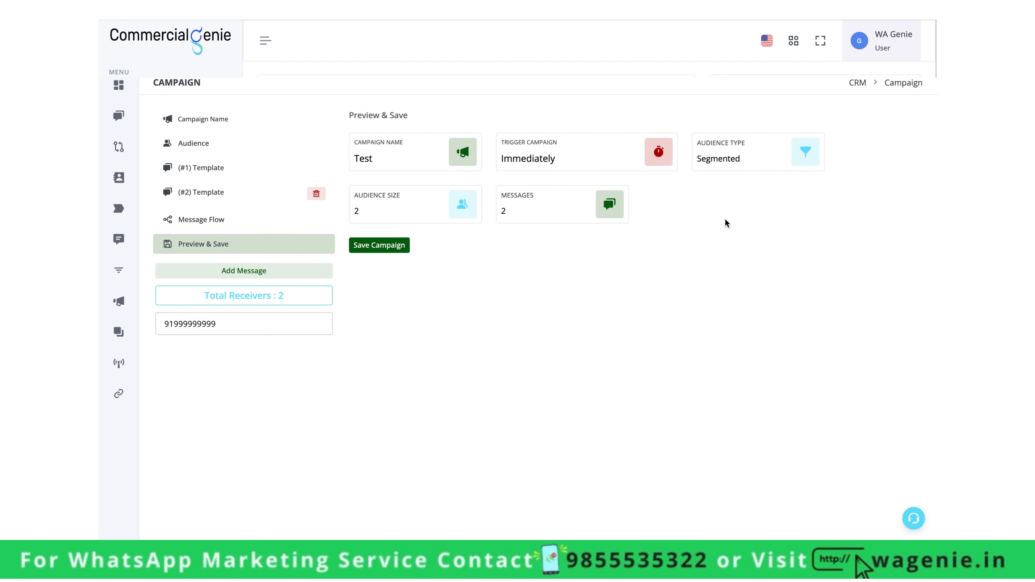
left_click(376, 247)
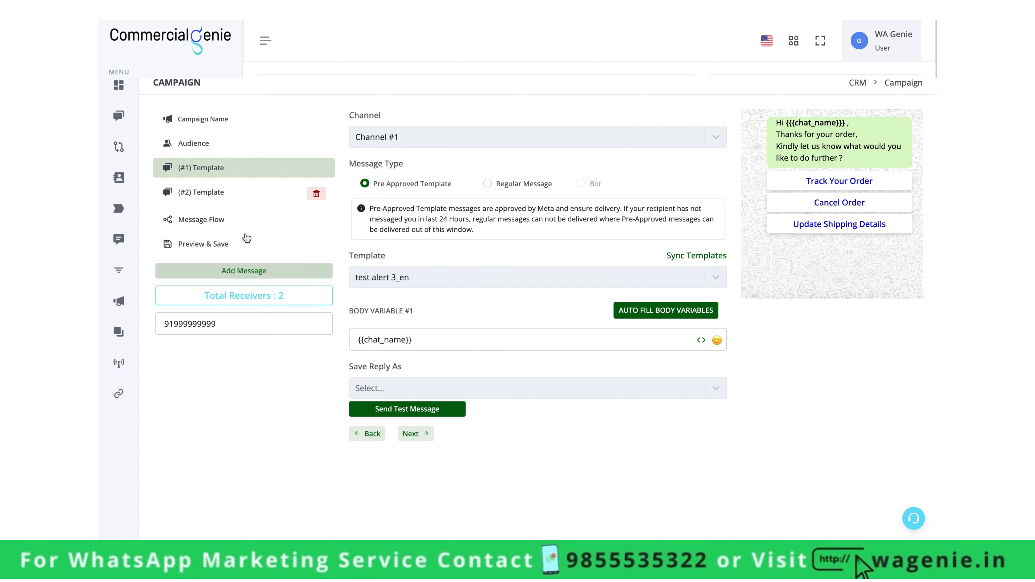
left_click(837, 182)
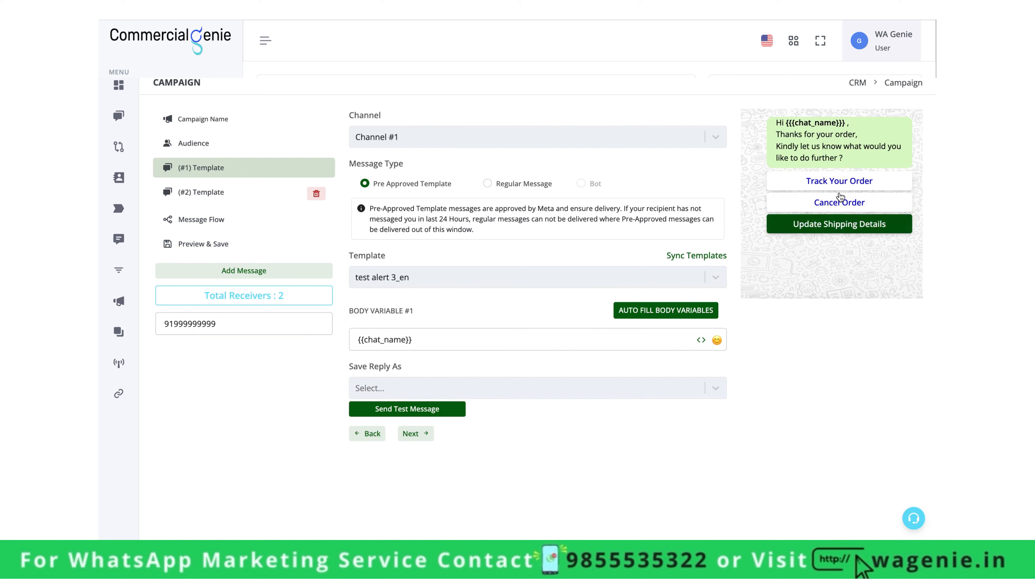
left_click(836, 223)
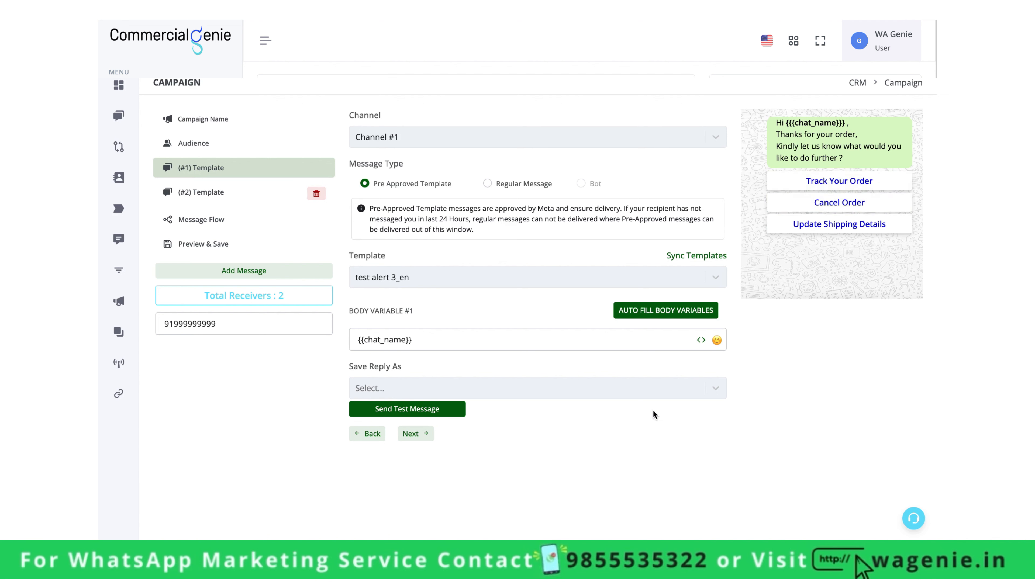
Step: Check the choices for saving replies to the first template and set Save Reply As to Do Not Save
left_click(657, 391)
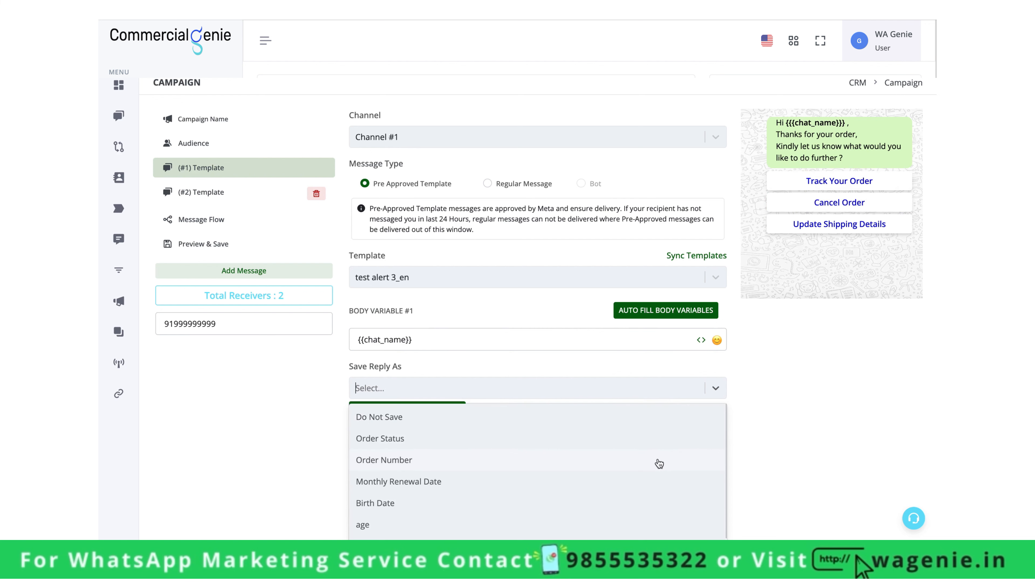
scroll(659, 462, "down", 1)
left_click(821, 400)
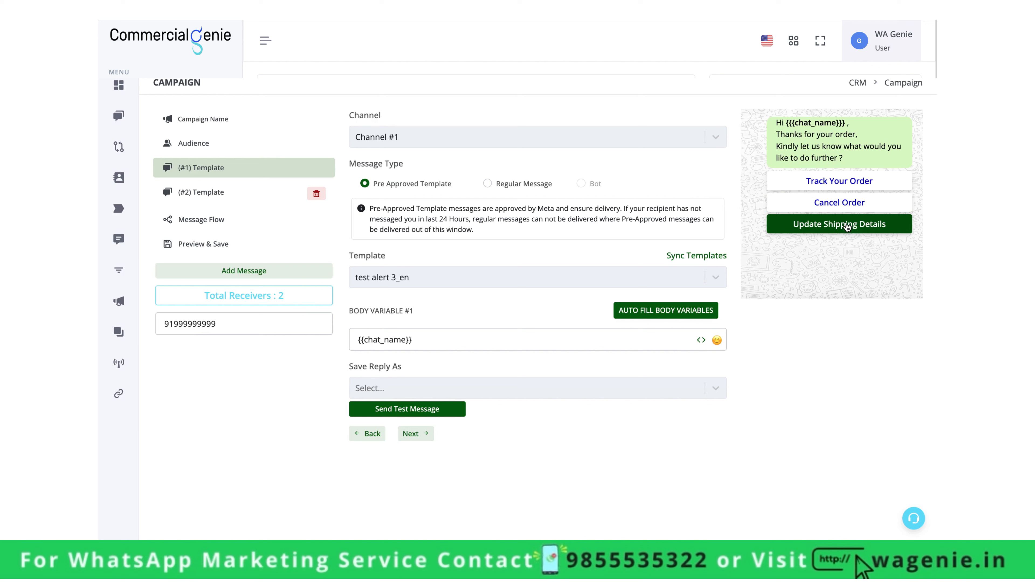
left_click(658, 390)
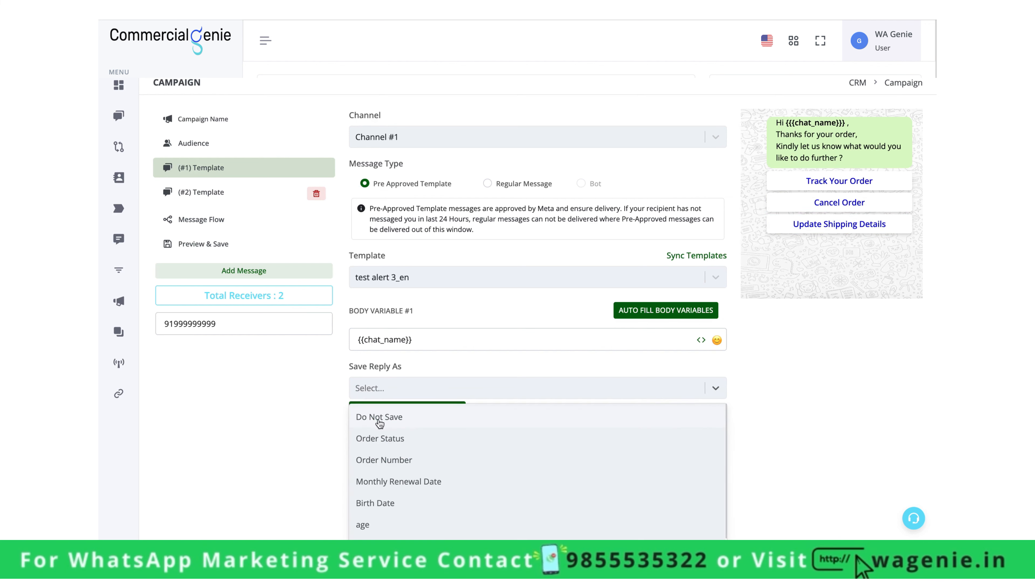
left_click(394, 421)
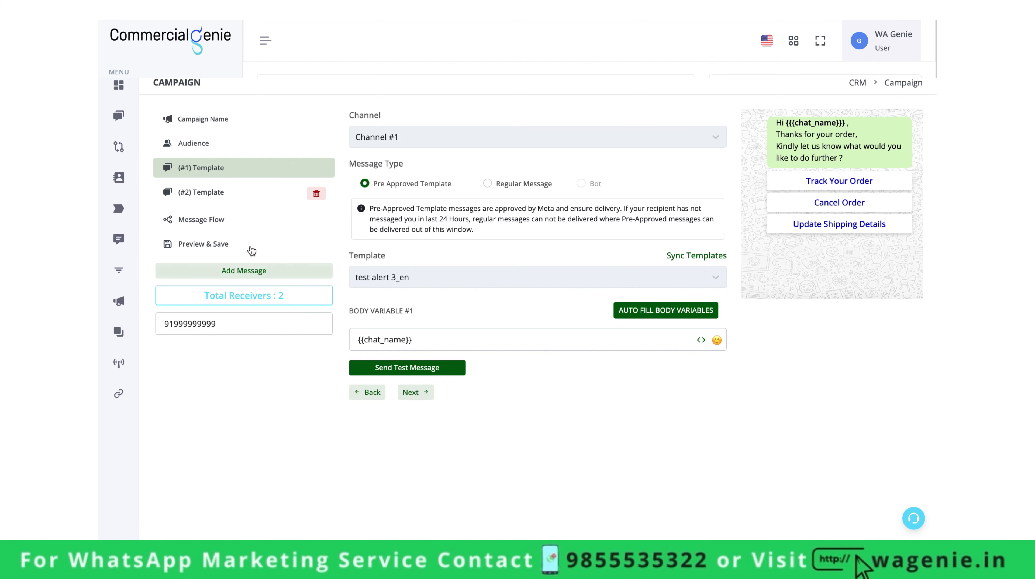
Step: Save the campaign and trigger the "Test" campaign from the campaign list
left_click(239, 244)
left_click(395, 244)
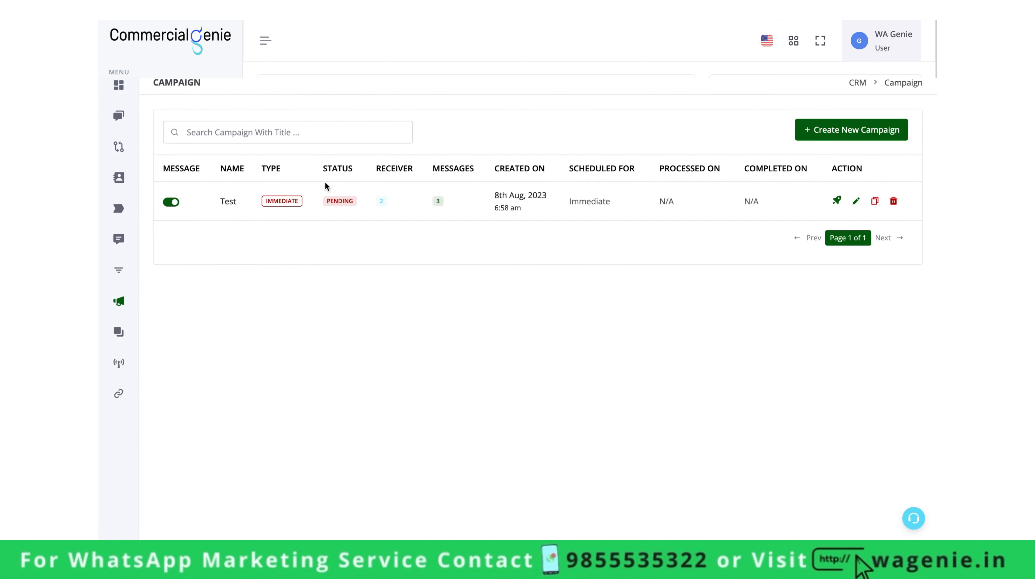
double_click(344, 201)
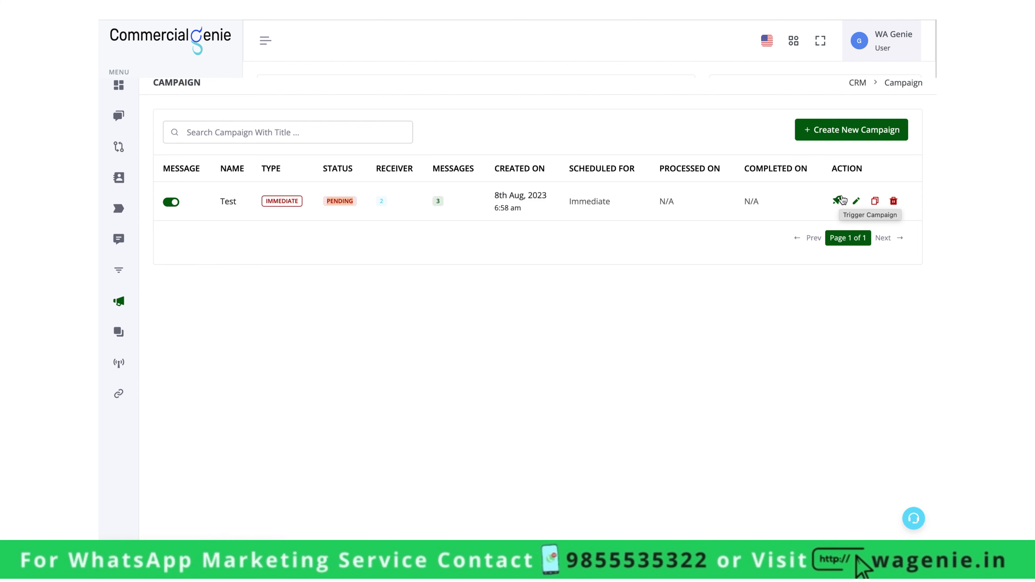
left_click(841, 200)
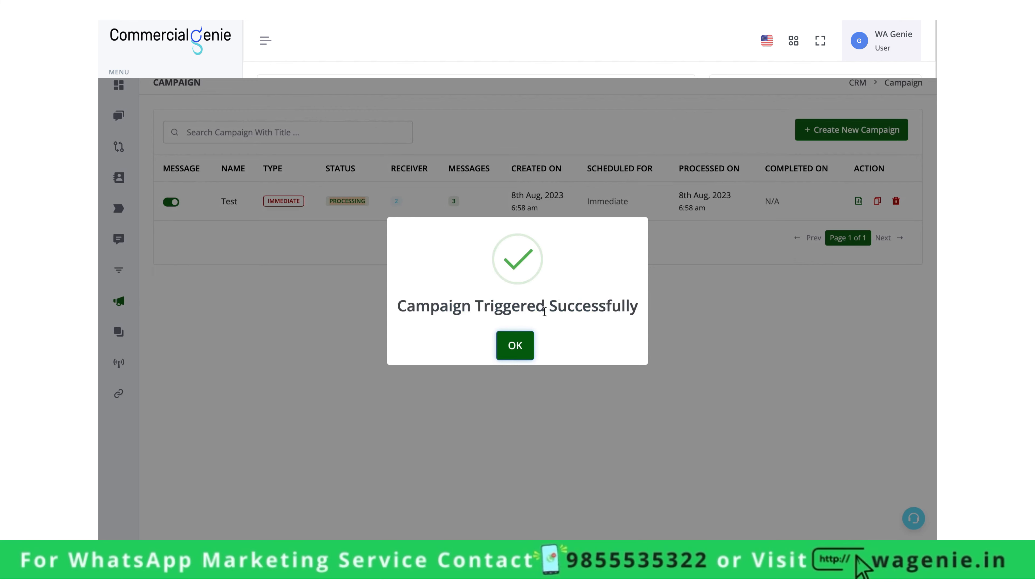
left_click(522, 346)
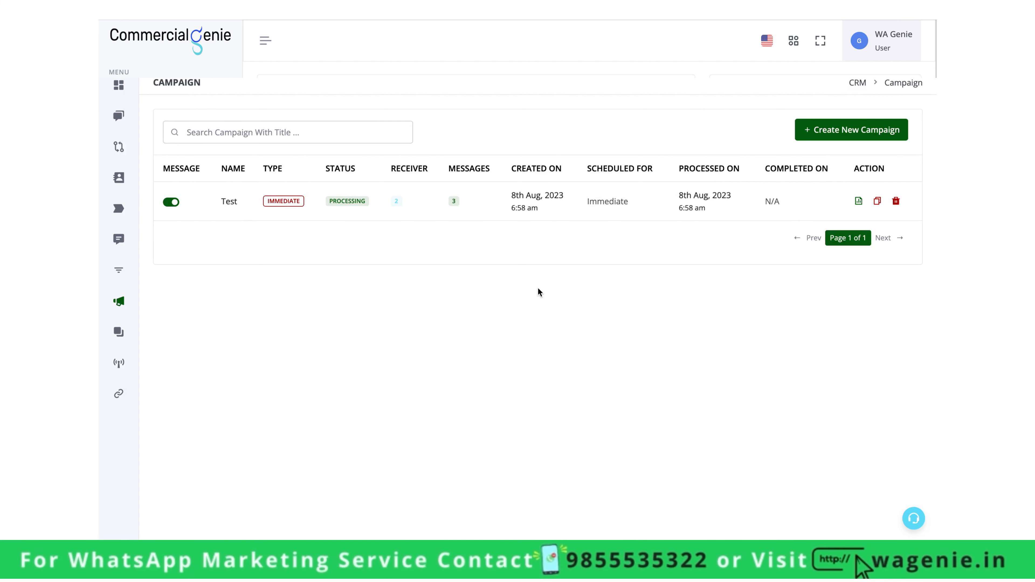